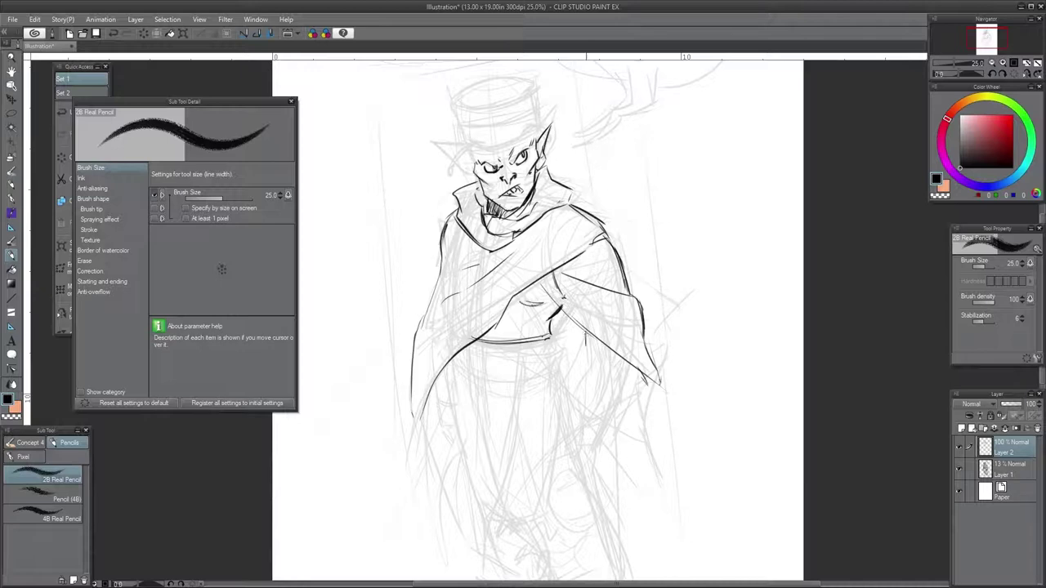
# Step: Sketch the belt, trouser outline, wrapped forearm with clenched fist and frayed sash end below the cape
pyautogui.moveTo(585, 332); pyautogui.dragTo(581, 423)
pyautogui.hotkey('ctrl', 'z')
pyautogui.moveTo(475, 343); pyautogui.dragTo(549, 361)
pyautogui.moveTo(611, 342); pyautogui.dragTo(572, 451)
pyautogui.moveTo(622, 431)
pyautogui.mouseDown()
pyautogui.moveTo(646, 423)
pyautogui.moveTo(561, 270)
pyautogui.moveTo(550, 449)
pyautogui.mouseUp()
pyautogui.moveTo(457, 321); pyautogui.dragTo(471, 462)
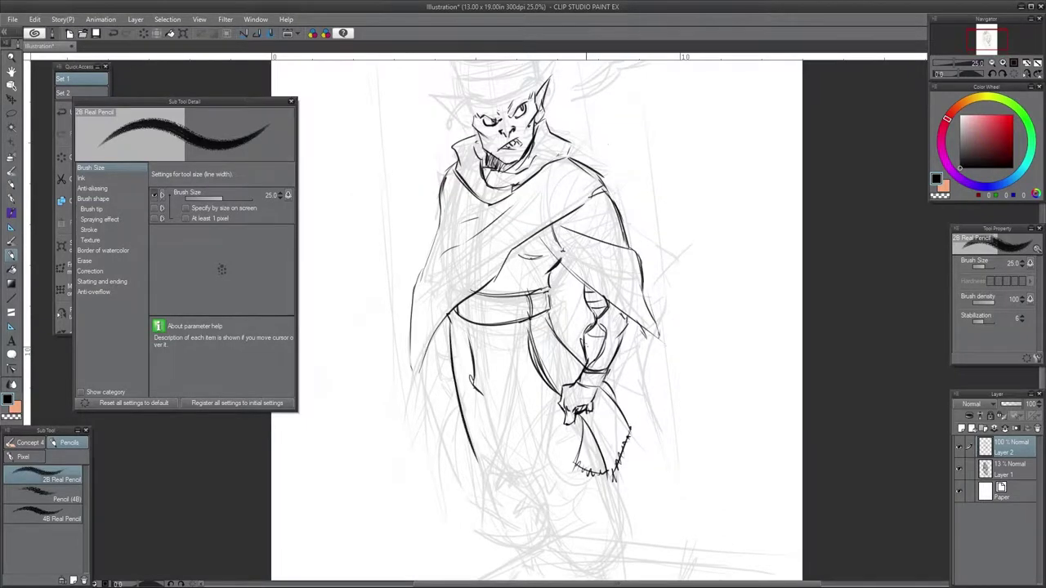
# Step: Sketch the curved hat brim, the fold lines along the cape edge and the far arm with its wrist wraps
pyautogui.moveTo(604, 335); pyautogui.dragTo(585, 375)
pyautogui.moveTo(531, 286)
pyautogui.mouseDown()
pyautogui.moveTo(545, 298)
pyautogui.moveTo(495, 185)
pyautogui.moveTo(507, 356)
pyautogui.mouseUp()
pyautogui.hotkey('ctrl', 'z')
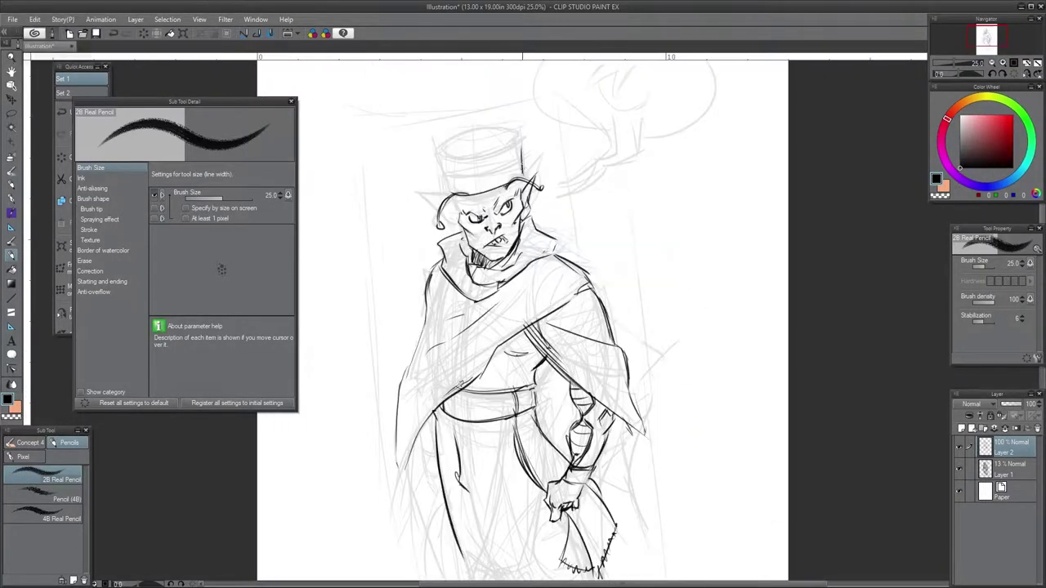
pyautogui.moveTo(420, 438); pyautogui.dragTo(433, 307)
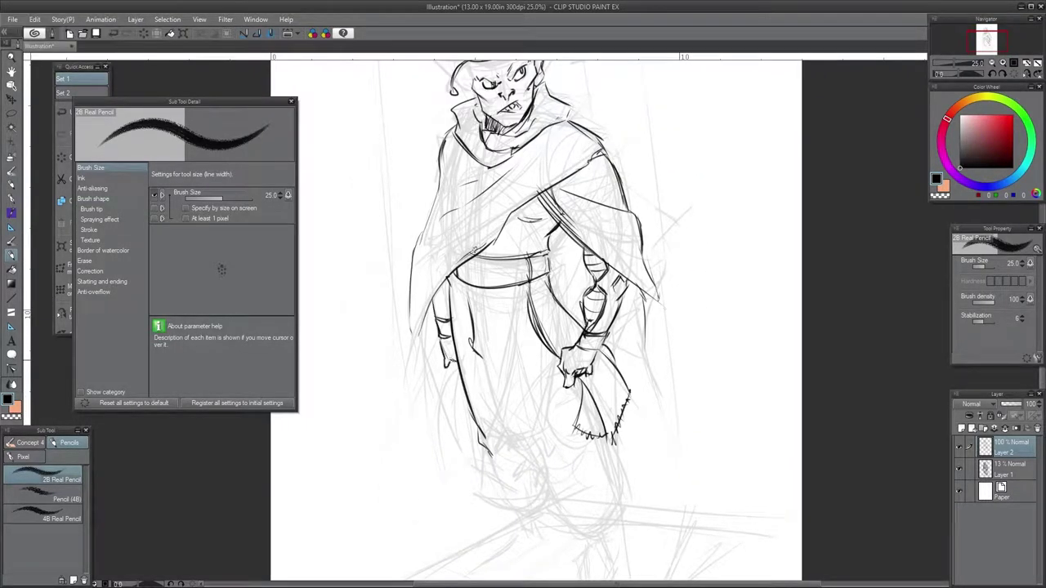
# Step: Complete the hat and trouser legs and sketch the long cape tails hanging on both sides of the figure
pyautogui.moveTo(535, 471)
pyautogui.mouseDown()
pyautogui.moveTo(468, 188)
pyautogui.moveTo(508, 457)
pyautogui.mouseUp()
pyautogui.moveTo(539, 44); pyautogui.dragTo(552, 148)
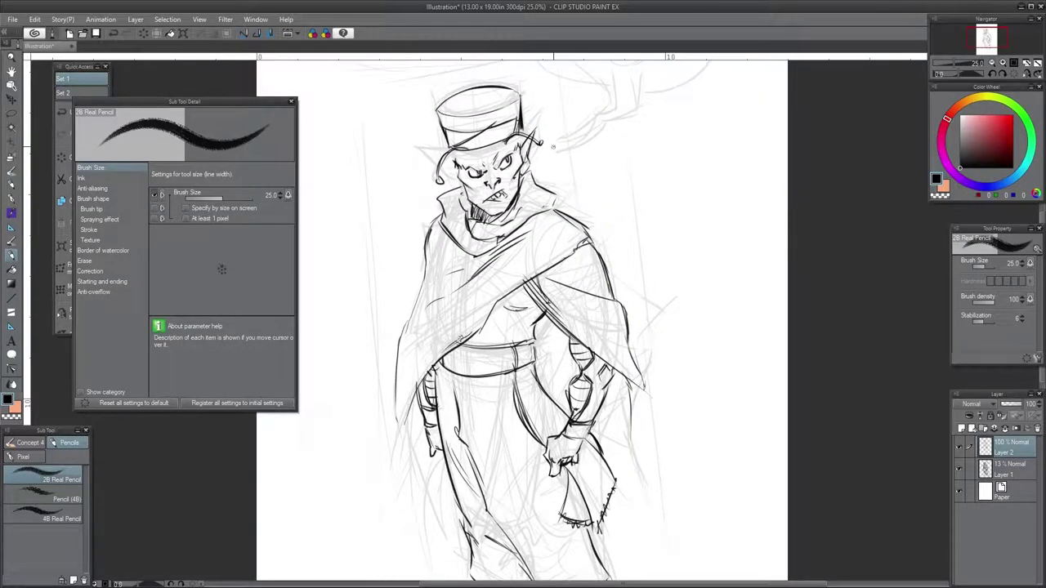
pyautogui.moveTo(221, 270); pyautogui.dragTo(205, 244)
pyautogui.moveTo(490, 368); pyautogui.dragTo(504, 458)
pyautogui.moveTo(533, 368)
pyautogui.mouseDown()
pyautogui.moveTo(533, 217)
pyautogui.moveTo(531, 362)
pyautogui.mouseUp()
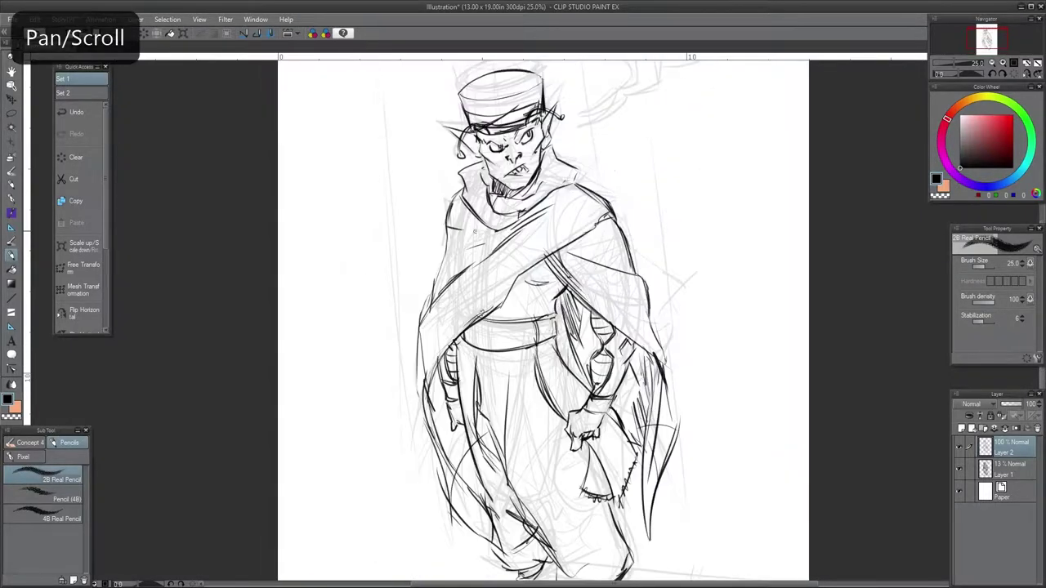
# Step: Sketch the gathered trouser cuffs and the pointed boots
pyautogui.moveTo(572, 514); pyautogui.dragTo(572, 368)
pyautogui.moveTo(564, 480)
pyautogui.mouseDown()
pyautogui.moveTo(585, 474)
pyautogui.moveTo(572, 384)
pyautogui.mouseUp()
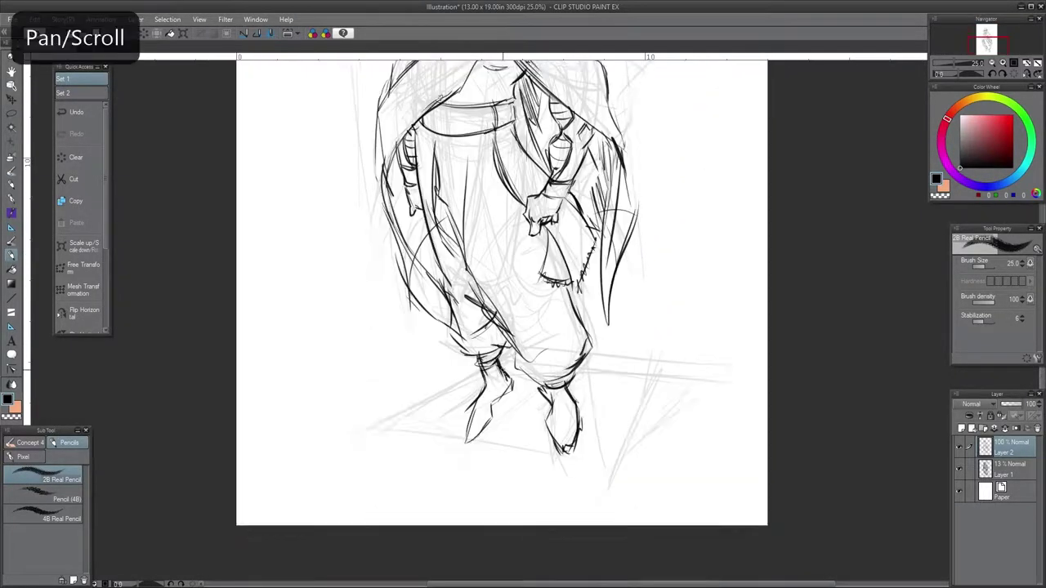
pyautogui.moveTo(531, 286); pyautogui.dragTo(532, 393)
pyautogui.moveTo(532, 327); pyautogui.dragTo(531, 478)
# Step: Mirror the canvas view and add hatching under the cape to refine the line drawing
pyautogui.press('h')
pyautogui.moveTo(544, 572); pyautogui.dragTo(531, 266)
pyautogui.hotkey('ctrl', 'z')
pyautogui.moveTo(511, 212); pyautogui.dragTo(539, 270)
pyautogui.moveTo(531, 245)
pyautogui.mouseDown()
pyautogui.moveTo(503, 301)
pyautogui.moveTo(457, 531)
pyautogui.mouseUp()
# Step: Lasso the eye area of the face and transform it to correct the facial proportions
pyautogui.press('m')
pyautogui.press('p')
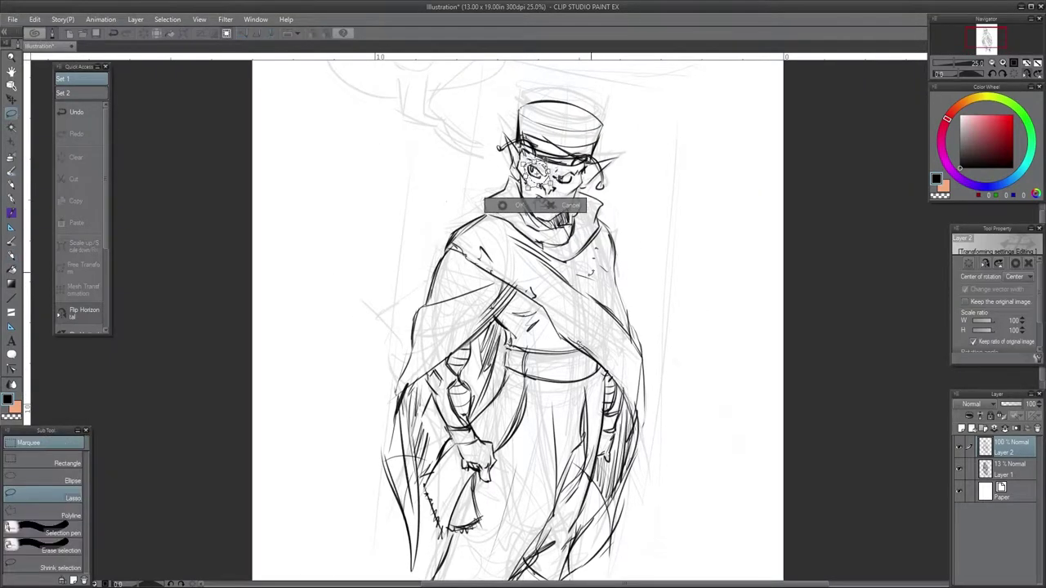
pyautogui.moveTo(523, 327); pyautogui.dragTo(442, 269)
# Step: Sketch rounded rocks in the background on both sides of the figure
pyautogui.moveTo(557, 343)
pyautogui.mouseDown()
pyautogui.moveTo(558, 310)
pyautogui.moveTo(557, 474)
pyautogui.moveTo(657, 392)
pyautogui.moveTo(675, 414)
pyautogui.moveTo(675, 466)
pyautogui.mouseUp()
pyautogui.moveTo(682, 364); pyautogui.dragTo(711, 425)
pyautogui.moveTo(687, 315); pyautogui.dragTo(662, 370)
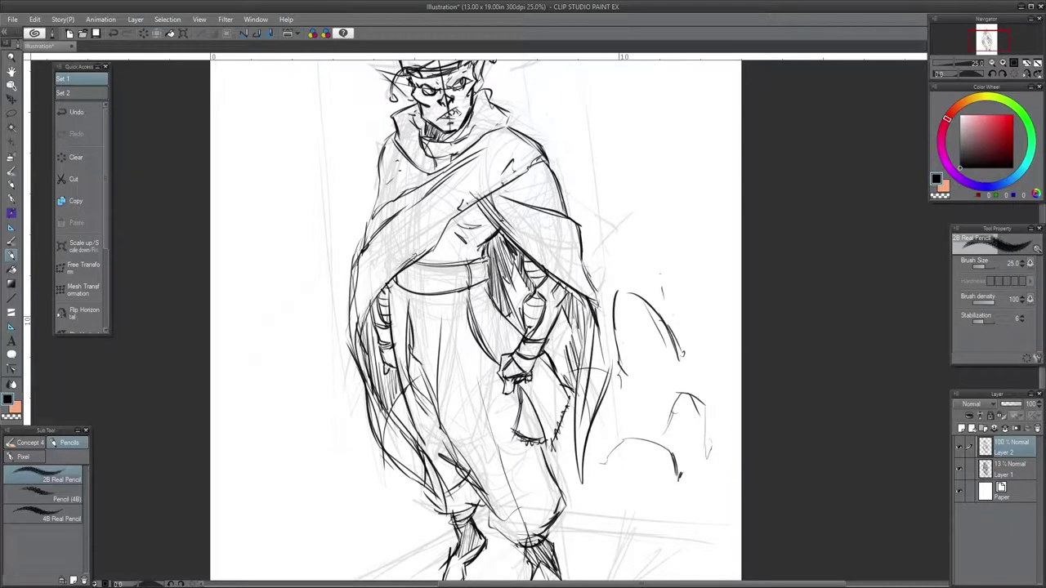
pyautogui.moveTo(664, 304); pyautogui.dragTo(727, 349)
pyautogui.moveTo(384, 330); pyautogui.dragTo(318, 464)
pyautogui.moveTo(402, 409); pyautogui.dragTo(402, 455)
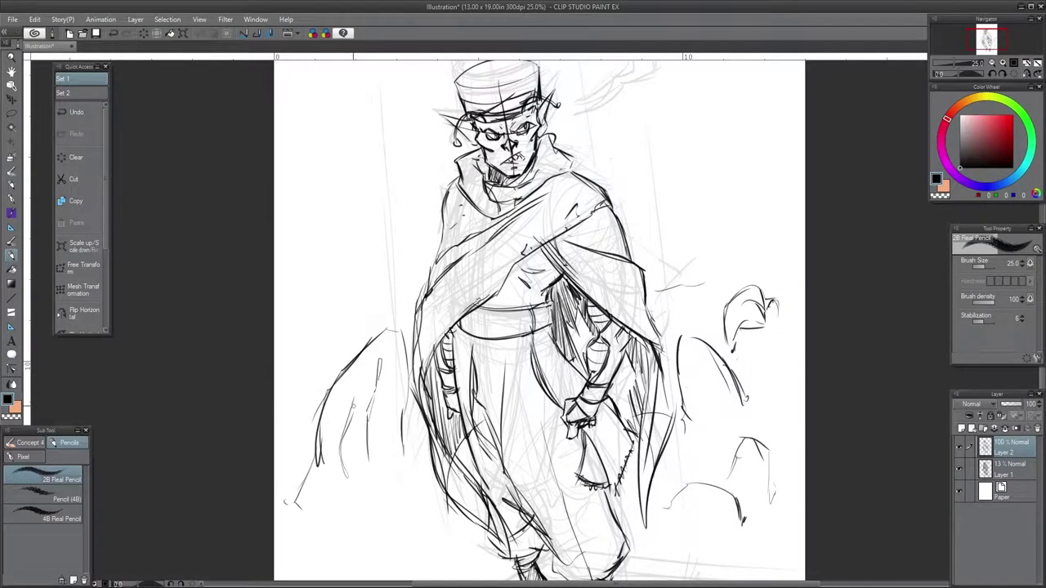
# Step: Sketch diagonal cloud shapes and more small rocks across the upper background behind the figure
pyautogui.moveTo(572, 327); pyautogui.dragTo(525, 371)
pyautogui.moveTo(621, 172); pyautogui.dragTo(679, 208)
pyautogui.moveTo(323, 172); pyautogui.dragTo(351, 249)
pyautogui.moveTo(523, 327); pyautogui.dragTo(483, 385)
pyautogui.moveTo(666, 122); pyautogui.dragTo(724, 245)
pyautogui.moveTo(490, 409)
pyautogui.mouseDown()
pyautogui.moveTo(623, 210)
pyautogui.moveTo(473, 480)
pyautogui.mouseUp()
pyautogui.moveTo(491, 368); pyautogui.dragTo(419, 269)
pyautogui.moveTo(409, 327); pyautogui.dragTo(528, 253)
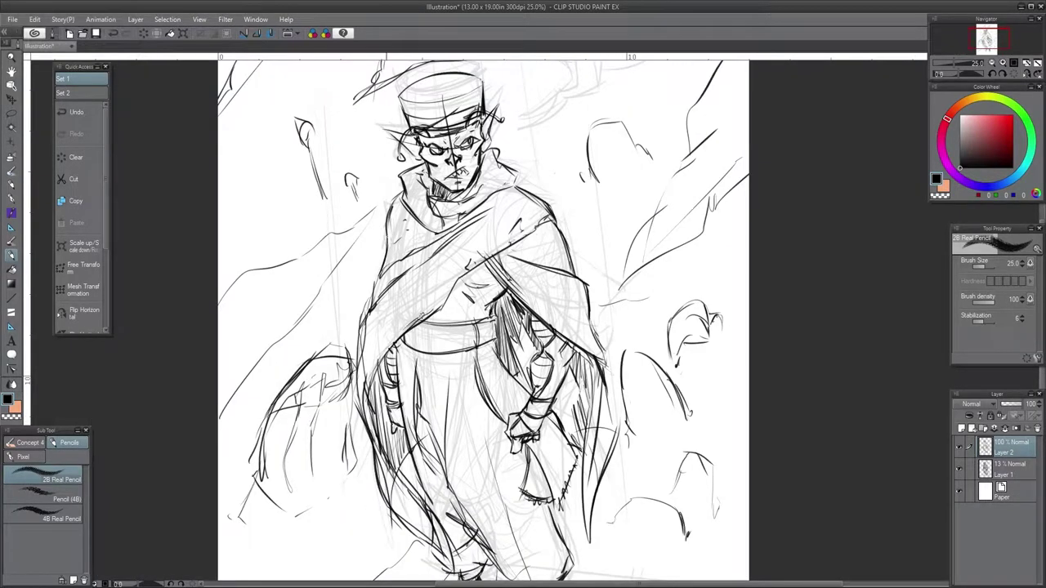
# Step: Delete the rough sketch layer and fill a layer beneath the line art with dark green
pyautogui.click(27, 442)
pyautogui.click(1009, 468)
pyautogui.press('Delete')
pyautogui.click(56, 478)
pyautogui.click(1005, 149)
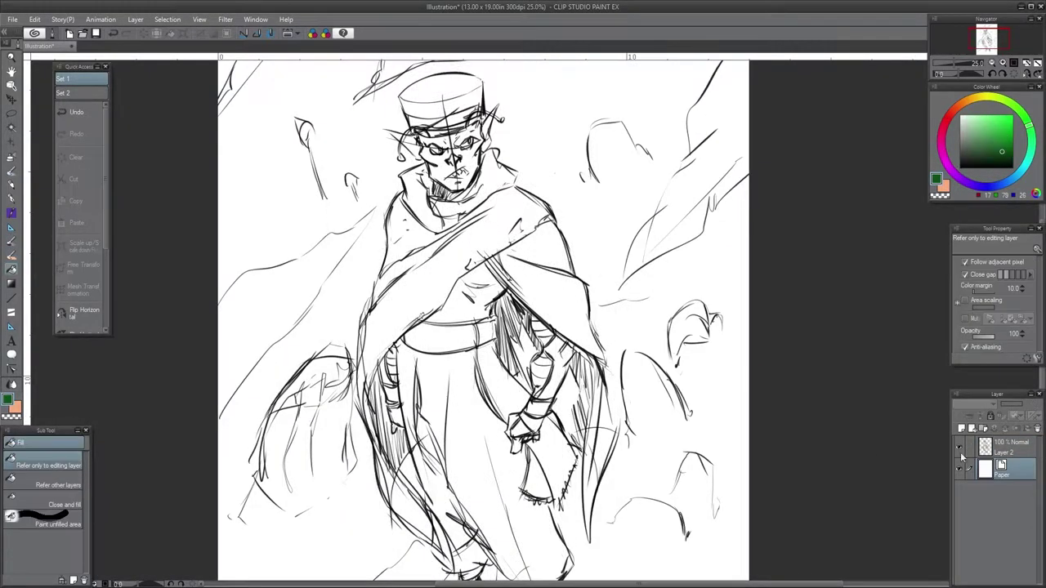
pyautogui.hotkey('alt', 'Delete')
# Step: Paint the cape's front band and the upper arm wraps yellow-green with the Directional Bristle 3 brush
pyautogui.click(1002, 135)
pyautogui.moveTo(480, 227); pyautogui.dragTo(393, 310)
pyautogui.moveTo(429, 258); pyautogui.dragTo(372, 355)
pyautogui.moveTo(533, 321); pyautogui.dragTo(549, 343)
# Step: Paint the near arm and hand bright green, and the belt, sash and wrist wrap reddish brown
pyautogui.keyDown('alt'); pyautogui.click(552, 347); pyautogui.keyUp('alt')
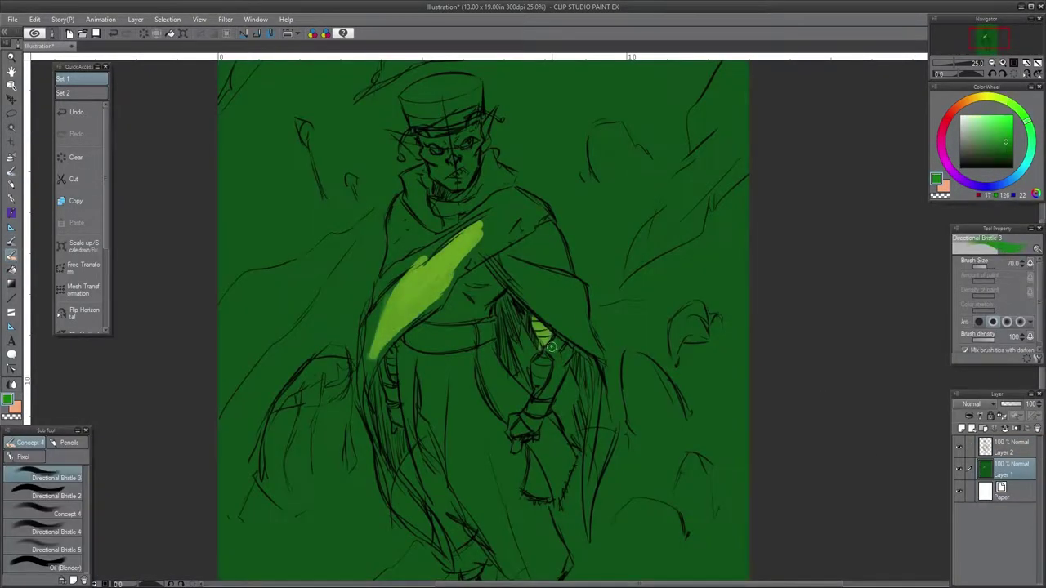
pyautogui.click(969, 100)
pyautogui.moveTo(523, 417); pyautogui.dragTo(531, 429)
pyautogui.moveTo(409, 340)
pyautogui.mouseDown()
pyautogui.moveTo(494, 327)
pyautogui.moveTo(527, 416)
pyautogui.mouseUp()
# Step: Paint the shirt and trousers in a dark blue-green
pyautogui.click(1032, 145)
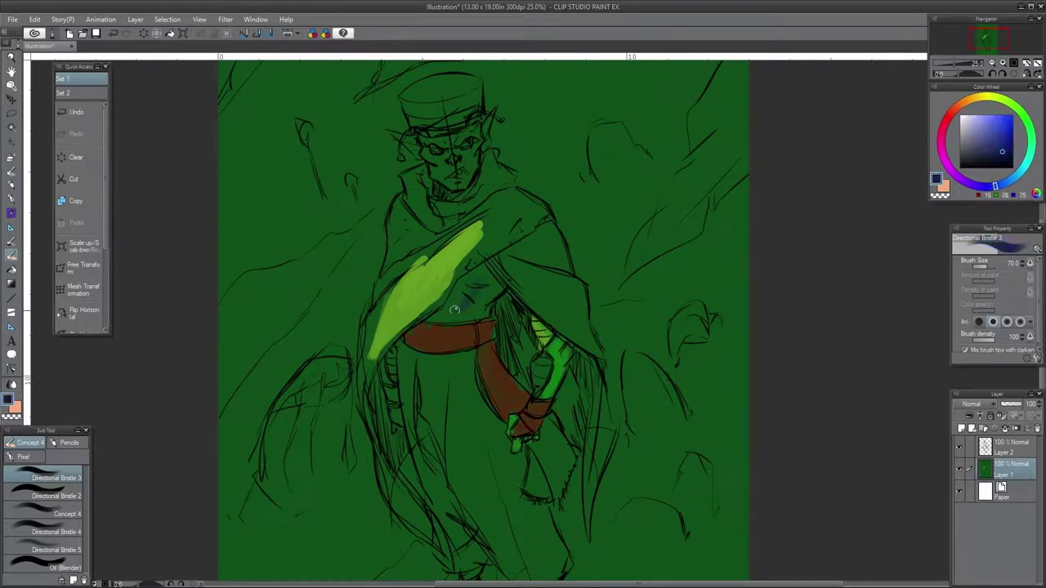
pyautogui.click(999, 155)
pyautogui.moveTo(458, 286); pyautogui.dragTo(446, 315)
pyautogui.moveTo(441, 409)
pyautogui.mouseDown()
pyautogui.moveTo(455, 442)
pyautogui.moveTo(413, 372)
pyautogui.mouseUp()
pyautogui.moveTo(491, 408); pyautogui.dragTo(506, 269)
# Step: Paint the hanging sash end and far wrist wraps reddish brown, and the forearm wrap yellow-green
pyautogui.moveTo(523, 360); pyautogui.dragTo(564, 449)
pyautogui.moveTo(506, 270)
pyautogui.mouseDown()
pyautogui.moveTo(478, 403)
pyautogui.moveTo(539, 481)
pyautogui.mouseUp()
pyautogui.keyDown('alt'); pyautogui.click(515, 392); pyautogui.keyUp('alt')
pyautogui.moveTo(380, 386); pyautogui.dragTo(381, 413)
pyautogui.keyDown('alt'); pyautogui.click(531, 360); pyautogui.keyUp('alt')
pyautogui.moveTo(523, 352); pyautogui.dragTo(530, 384)
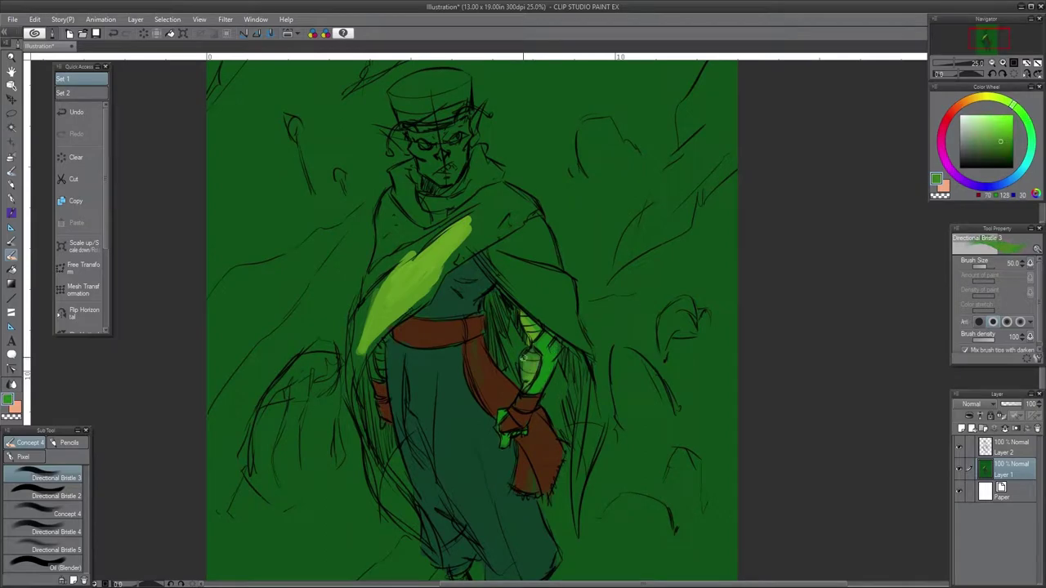
# Step: Repaint the cape's front band and shoulder drape in light green
pyautogui.moveTo(376, 352)
pyautogui.mouseDown()
pyautogui.moveTo(474, 237)
pyautogui.moveTo(527, 233)
pyautogui.moveTo(547, 298)
pyautogui.moveTo(495, 200)
pyautogui.moveTo(509, 245)
pyautogui.mouseUp()
pyautogui.press(']')
pyautogui.moveTo(470, 157); pyautogui.dragTo(478, 222)
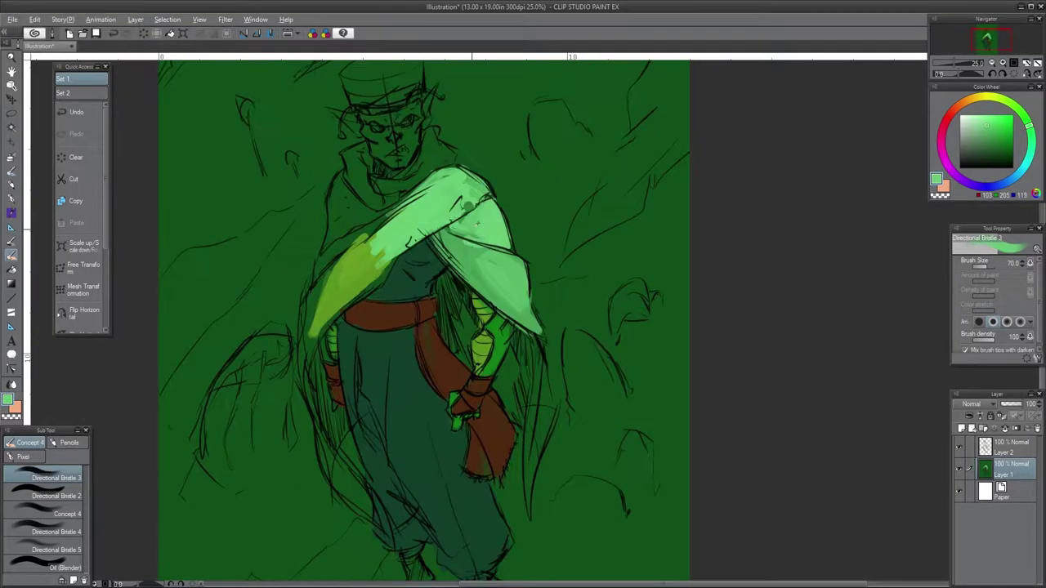
pyautogui.moveTo(470, 258); pyautogui.dragTo(490, 290)
pyautogui.moveTo(457, 208)
pyautogui.mouseDown()
pyautogui.moveTo(314, 363)
pyautogui.moveTo(368, 204)
pyautogui.mouseUp()
pyautogui.press(']')
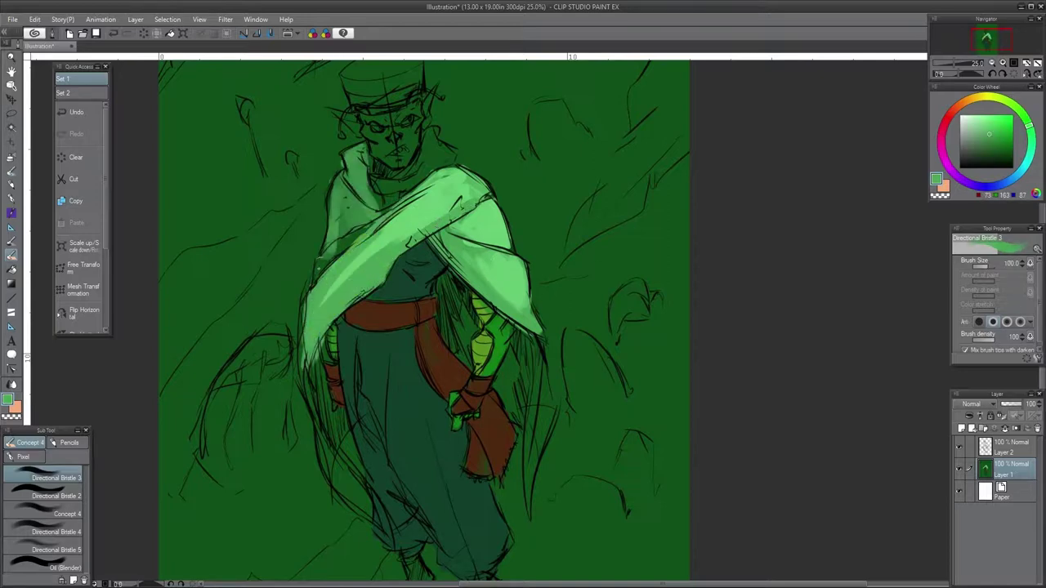
# Step: Paint the cape's collar and far shoulder in lighter greens and the face bright green
pyautogui.moveTo(343, 155); pyautogui.dragTo(323, 269)
pyautogui.moveTo(368, 164)
pyautogui.mouseDown()
pyautogui.moveTo(434, 192)
pyautogui.moveTo(413, 128)
pyautogui.mouseUp()
pyautogui.press('[')
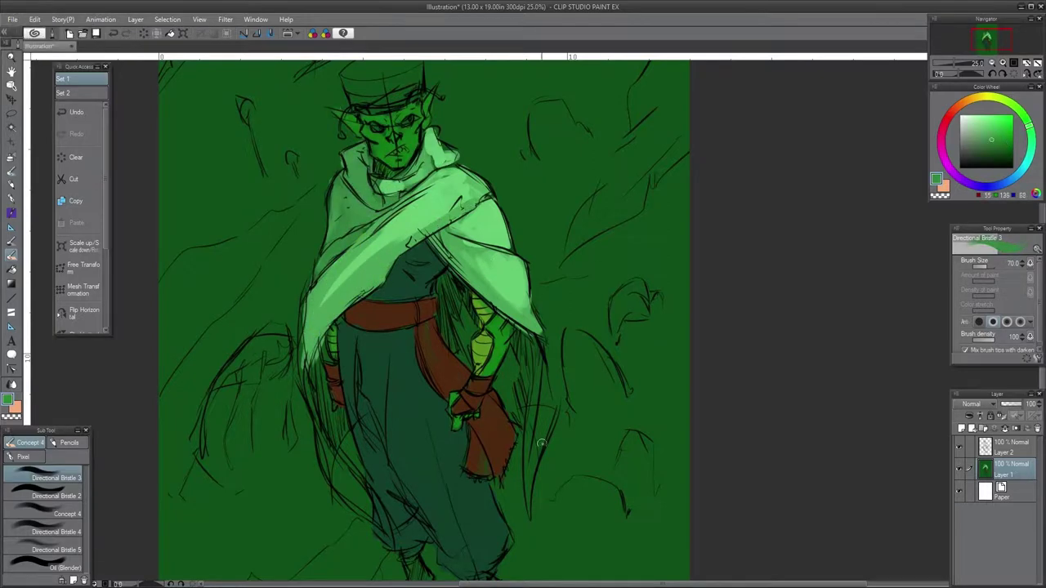
# Step: Paint the cape tail hanging beside the sash in light green
pyautogui.moveTo(541, 384); pyautogui.dragTo(535, 442)
pyautogui.keyDown('alt'); pyautogui.click(457, 400); pyautogui.keyUp('alt')
pyautogui.moveTo(458, 326)
pyautogui.mouseDown()
pyautogui.moveTo(376, 196)
pyautogui.moveTo(384, 335)
pyautogui.mouseUp()
pyautogui.hotkey('ctrl', 'z')
# Step: Paint the hat dark teal with a reddish-brown band
pyautogui.keyDown('alt'); pyautogui.click(343, 384); pyautogui.keyUp('alt')
pyautogui.moveTo(298, 167); pyautogui.dragTo(372, 156)
pyautogui.keyDown('alt'); pyautogui.click(327, 184); pyautogui.keyUp('alt')
pyautogui.press('[')
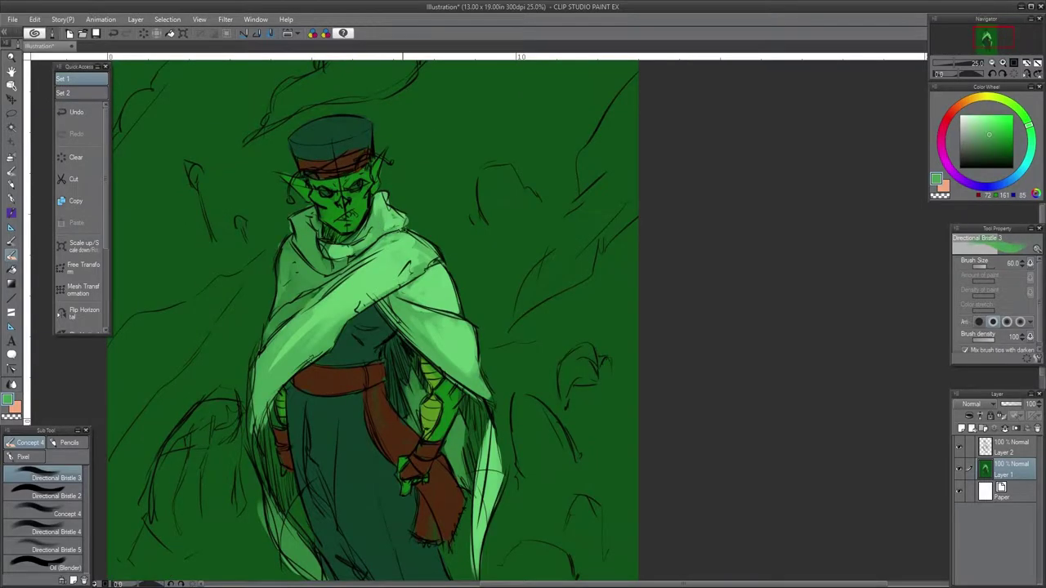
# Step: Darken the inside of the cape behind both arms with deep green shadows
pyautogui.moveTo(396, 395); pyautogui.dragTo(416, 343)
pyautogui.moveTo(483, 486); pyautogui.dragTo(461, 400)
pyautogui.moveTo(274, 482); pyautogui.dragTo(267, 427)
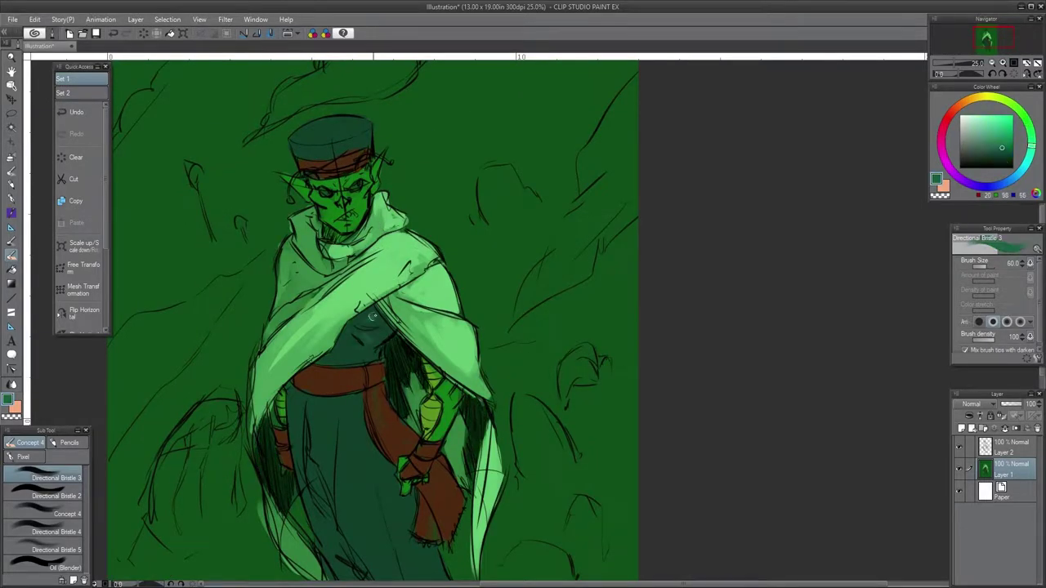
# Step: Brush lighter teal folds onto the shirt
pyautogui.moveTo(372, 316); pyautogui.dragTo(343, 359)
pyautogui.press(']')
pyautogui.hotkey('ctrl', 'z')
pyautogui.keyDown('alt'); pyautogui.click(420, 324); pyautogui.keyUp('alt')
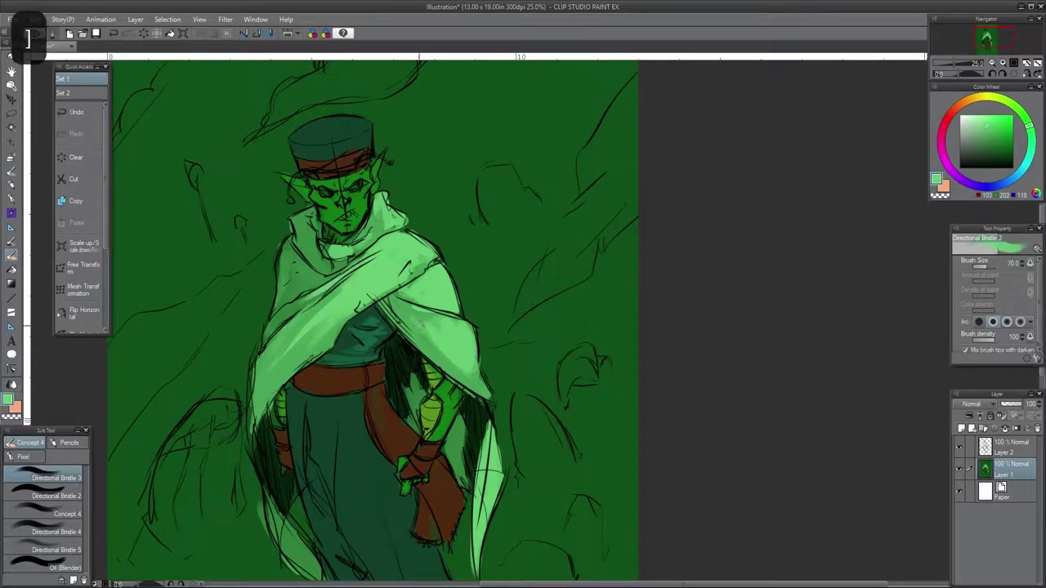
# Step: Enlarge the brush and lighten the trousers and hat with broad teal strokes
pyautogui.moveTo(419, 324)
pyautogui.mouseDown()
pyautogui.moveTo(428, 257)
pyautogui.moveTo(439, 346)
pyautogui.moveTo(456, 229)
pyautogui.moveTo(399, 398)
pyautogui.moveTo(402, 462)
pyautogui.mouseUp()
pyautogui.keyDown('alt'); pyautogui.click(440, 346); pyautogui.keyUp('alt')
pyautogui.press(']')
pyautogui.press(']')
pyautogui.press(']')
pyautogui.moveTo(364, 376); pyautogui.dragTo(367, 449)
pyautogui.moveTo(368, 450)
pyautogui.mouseDown()
pyautogui.moveTo(367, 368)
pyautogui.moveTo(390, 515)
pyautogui.mouseUp()
pyautogui.moveTo(506, 420)
pyautogui.mouseDown()
pyautogui.moveTo(513, 460)
pyautogui.moveTo(513, 272)
pyautogui.moveTo(515, 469)
pyautogui.mouseUp()
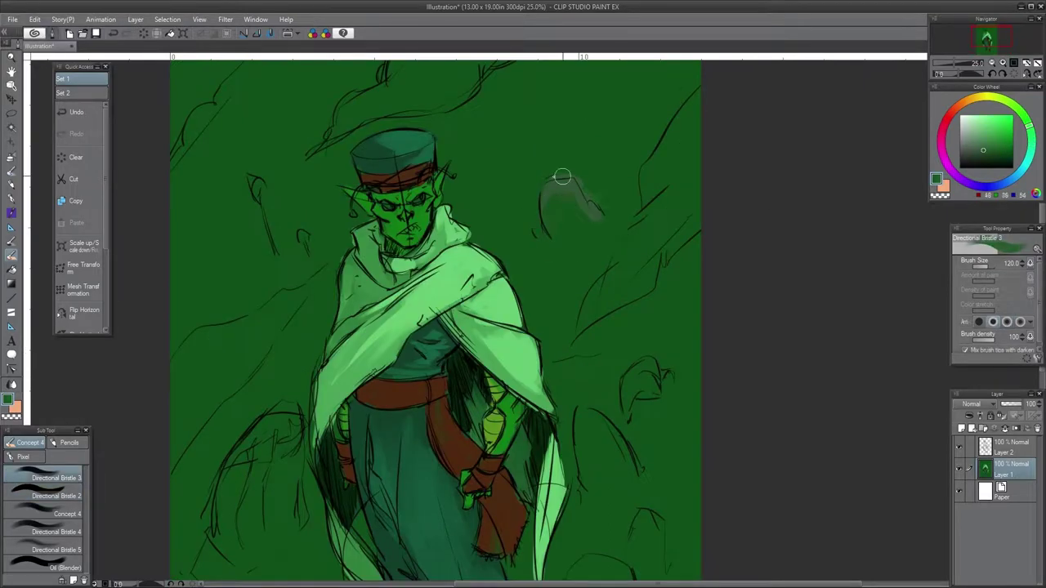
# Step: Paint the rocks beside the cape grey and block in muted green background around the upper one at brush size 120
pyautogui.moveTo(633, 368); pyautogui.dragTo(658, 401)
pyautogui.keyDown('alt'); pyautogui.click(490, 270); pyautogui.keyUp('alt')
pyautogui.moveTo(539, 205); pyautogui.dragTo(604, 286)
pyautogui.moveTo(474, 163); pyautogui.dragTo(572, 327)
# Step: Paint the diagonal clouds around the figure off-white
pyautogui.moveTo(532, 172); pyautogui.dragTo(645, 278)
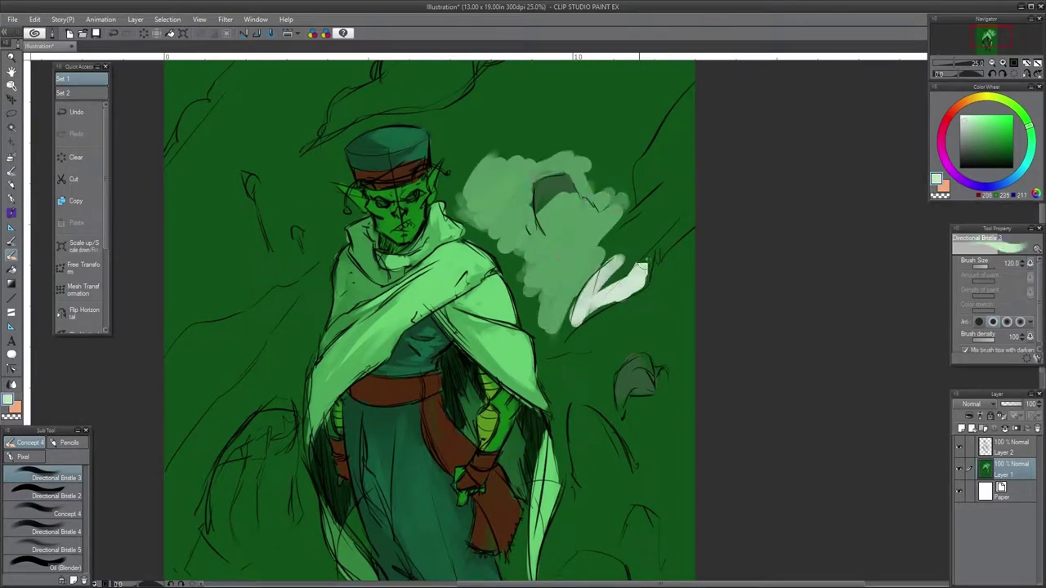
pyautogui.moveTo(691, 94); pyautogui.dragTo(601, 286)
pyautogui.moveTo(409, 245)
pyautogui.mouseDown()
pyautogui.moveTo(416, 318)
pyautogui.moveTo(392, 228)
pyautogui.moveTo(416, 367)
pyautogui.mouseUp()
pyautogui.moveTo(531, 151); pyautogui.dragTo(335, 270)
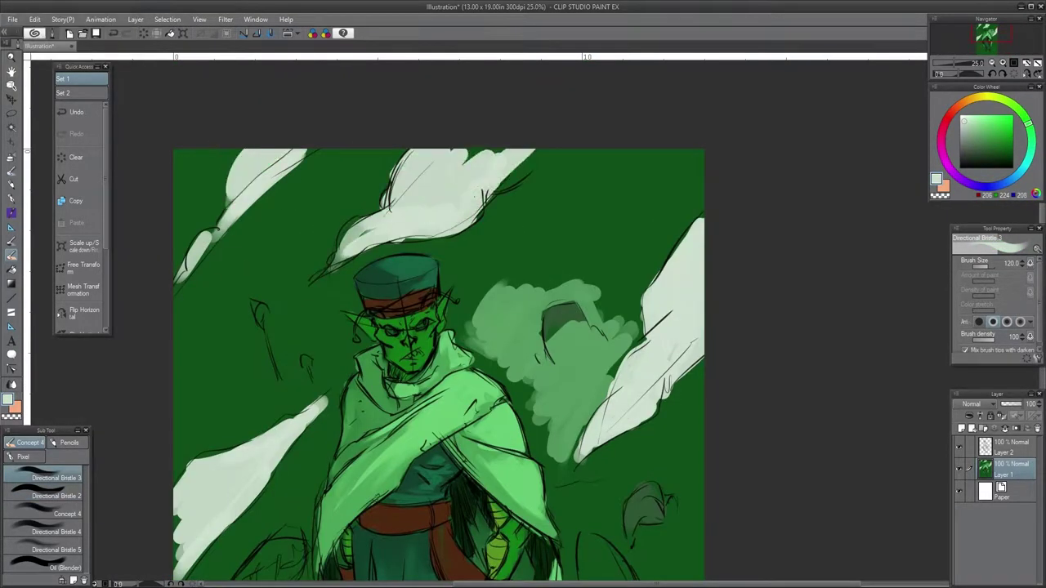
# Step: Sample the muted green and fill the background around the rocks on the sash side of the figure
pyautogui.moveTo(491, 367); pyautogui.dragTo(417, 240)
pyautogui.keyDown('alt'); pyautogui.click(482, 343); pyautogui.keyUp('alt')
pyautogui.moveTo(458, 278); pyautogui.dragTo(498, 417)
pyautogui.moveTo(498, 310); pyautogui.dragTo(596, 433)
pyautogui.moveTo(556, 253); pyautogui.dragTo(630, 466)
pyautogui.moveTo(490, 368); pyautogui.dragTo(467, 292)
pyautogui.moveTo(604, 278); pyautogui.dragTo(564, 491)
pyautogui.moveTo(474, 319); pyautogui.dragTo(556, 482)
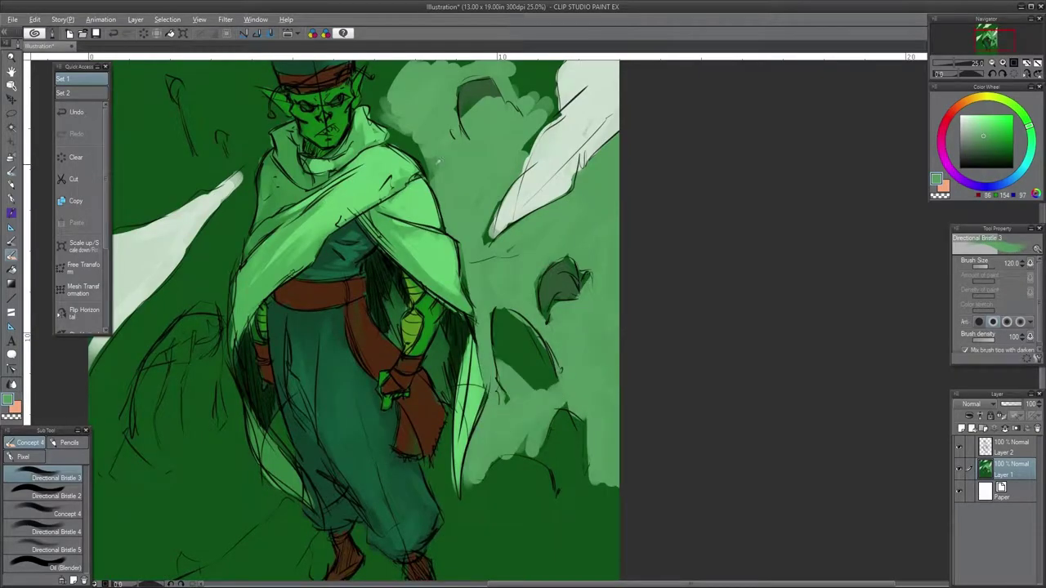
# Step: Extend the muted green background up to the canvas's upper right corner and beside the hat
pyautogui.moveTo(425, 82); pyautogui.dragTo(376, 176)
pyautogui.moveTo(409, 246); pyautogui.dragTo(344, 408)
pyautogui.moveTo(368, 204); pyautogui.dragTo(458, 311)
pyautogui.moveTo(343, 408); pyautogui.dragTo(339, 364)
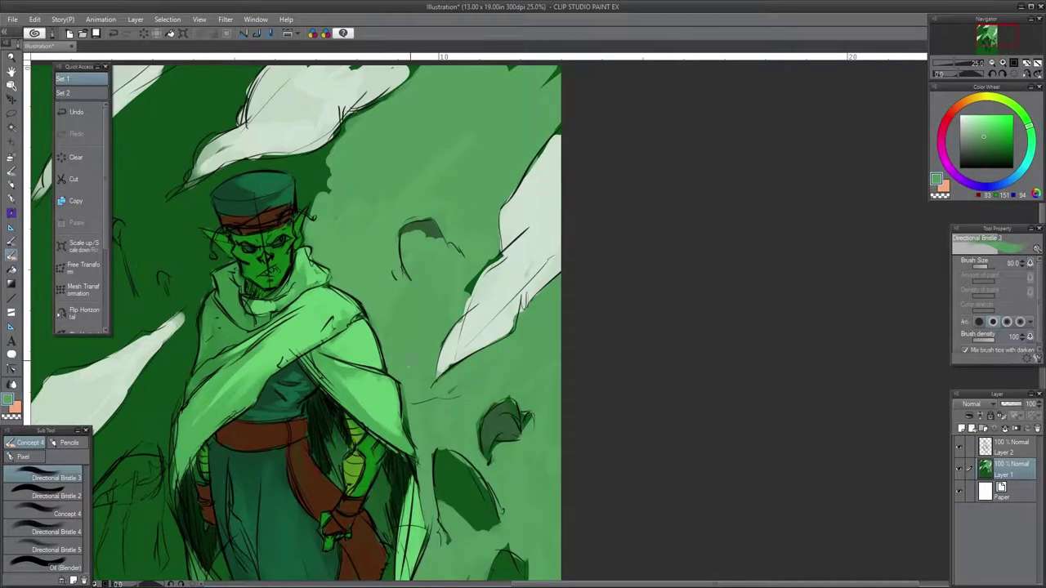
# Step: Paint teal strokes over the muted green sky beside the hat at brush size 80
pyautogui.moveTo(409, 368)
pyautogui.mouseDown()
pyautogui.moveTo(381, 294)
pyautogui.moveTo(423, 352)
pyautogui.moveTo(456, 326)
pyautogui.mouseUp()
pyautogui.moveTo(421, 163); pyautogui.dragTo(491, 117)
pyautogui.moveTo(556, 106); pyautogui.dragTo(470, 253)
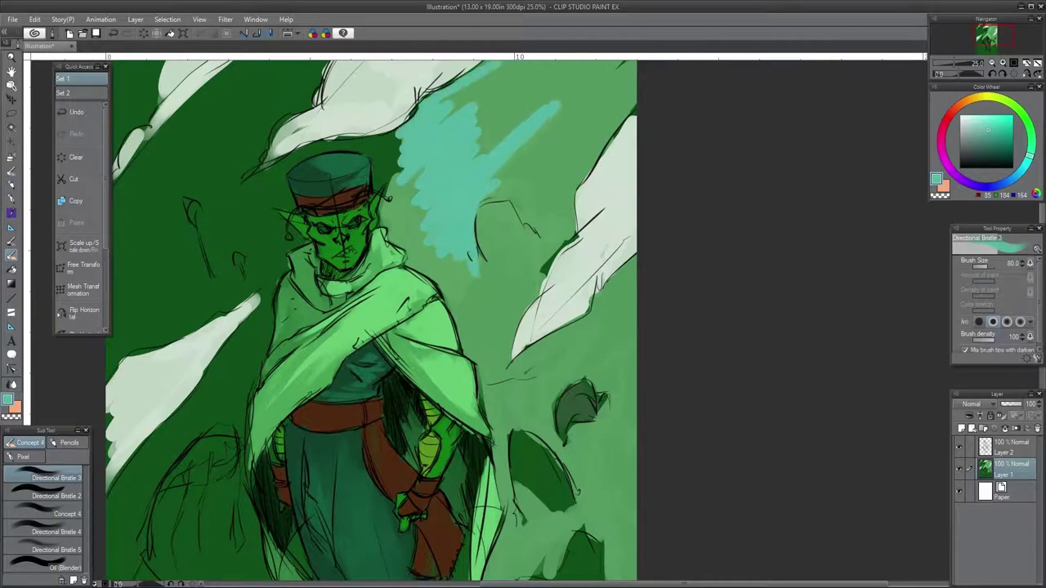
pyautogui.moveTo(458, 156); pyautogui.dragTo(539, 73)
# Step: Spread the teal across the upper right sky with the Directional Bristle 2 brush at size 150
pyautogui.hotkey('ctrl', '-')
pyautogui.moveTo(490, 327); pyautogui.dragTo(512, 348)
pyautogui.moveTo(572, 213); pyautogui.dragTo(638, 98)
pyautogui.click(56, 496)
pyautogui.moveTo(604, 220); pyautogui.dragTo(646, 122)
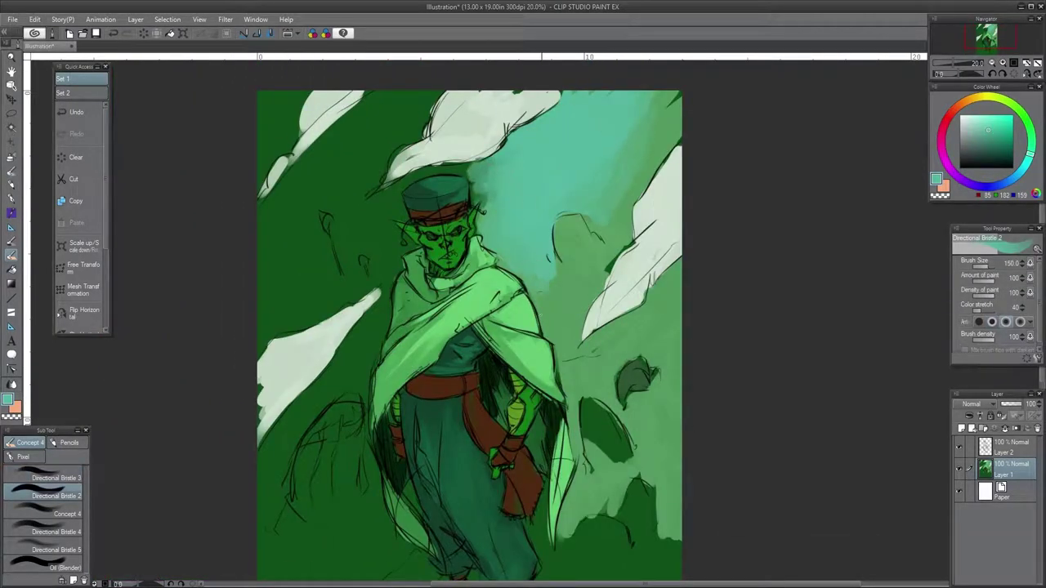
# Step: Continue the teal background around the right-hand cloud and rocks with Directional Bristle 3 at size 120
pyautogui.click(57, 478)
pyautogui.moveTo(621, 237)
pyautogui.mouseDown()
pyautogui.moveTo(654, 115)
pyautogui.moveTo(649, 180)
pyautogui.mouseUp()
pyautogui.moveTo(592, 294); pyautogui.dragTo(609, 200)
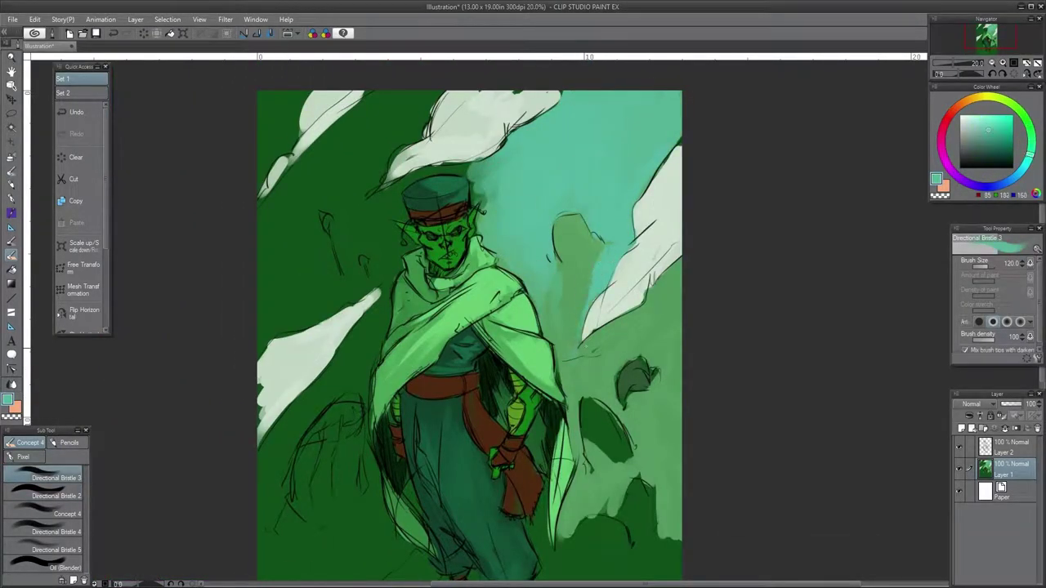
pyautogui.moveTo(470, 327)
pyautogui.mouseDown()
pyautogui.moveTo(438, 245)
pyautogui.moveTo(432, 311)
pyautogui.mouseUp()
pyautogui.moveTo(604, 351); pyautogui.dragTo(572, 269)
pyautogui.moveTo(532, 343); pyautogui.dragTo(523, 261)
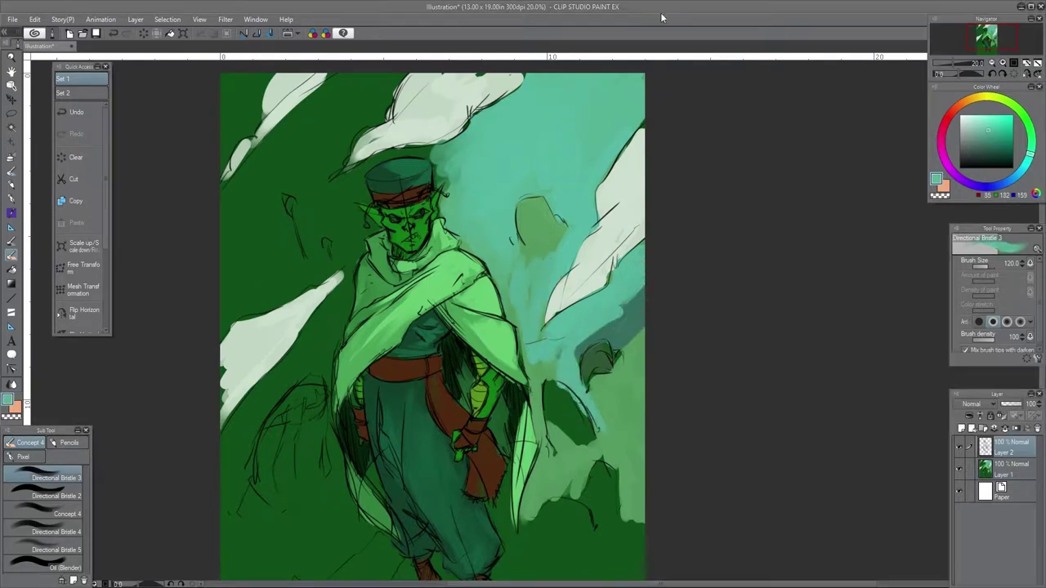
# Step: Return to the colour layer and paint an off-white cloud across the canvas's lower right corner
pyautogui.moveTo(507, 367); pyautogui.dragTo(621, 210)
pyautogui.moveTo(646, 458)
pyautogui.mouseDown()
pyautogui.moveTo(666, 368)
pyautogui.moveTo(653, 343)
pyautogui.mouseUp()
pyautogui.hotkey('ctrl', 'z')
pyautogui.hotkey('alt', '[')
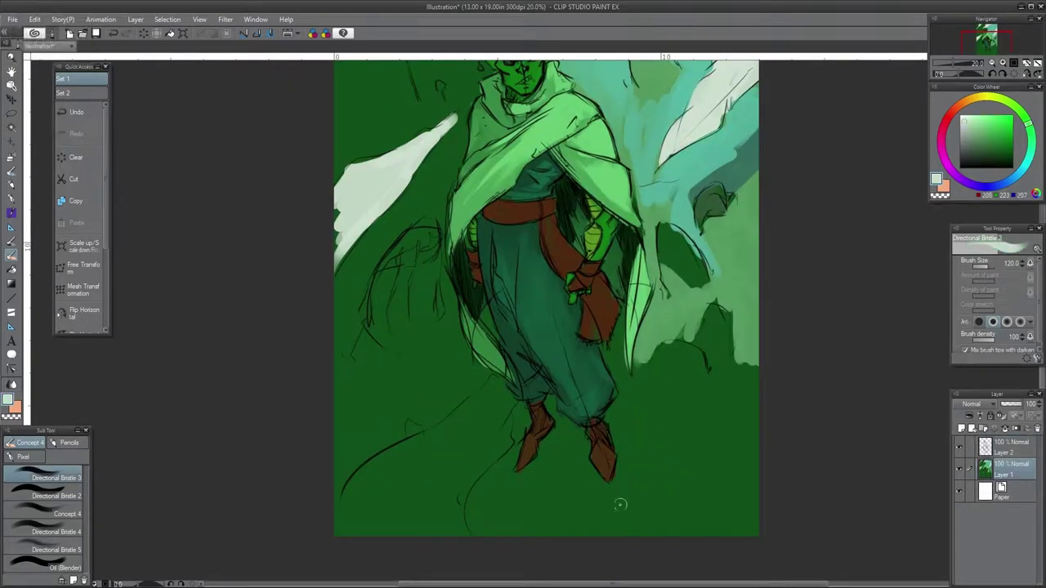
pyautogui.moveTo(572, 523); pyautogui.dragTo(744, 327)
pyautogui.moveTo(719, 474); pyautogui.dragTo(621, 343)
# Step: Paint the lower right background and the ground beneath the boots teal
pyautogui.moveTo(678, 286); pyautogui.dragTo(654, 196)
pyautogui.moveTo(719, 204); pyautogui.dragTo(616, 364)
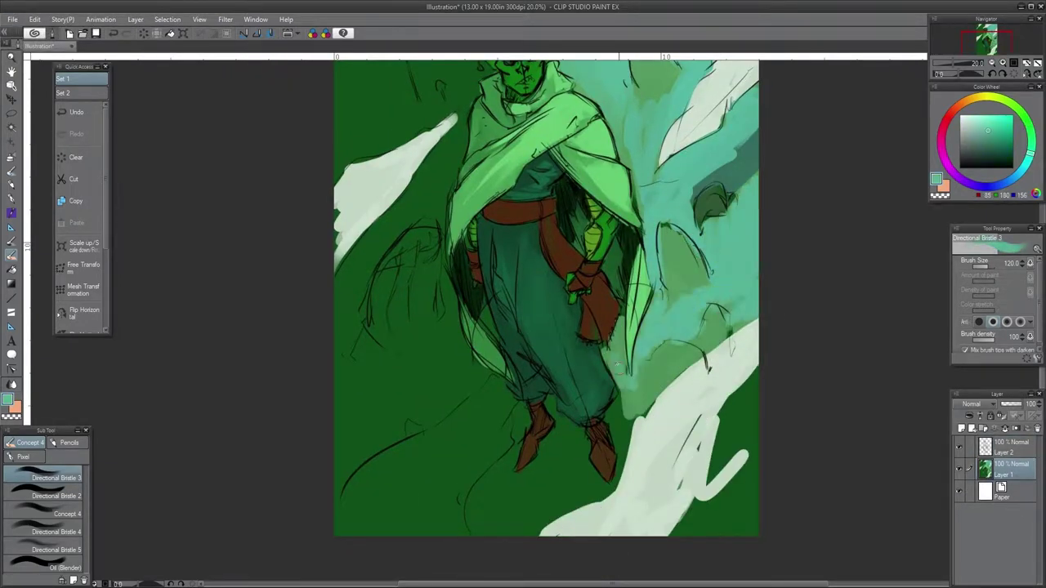
pyautogui.moveTo(621, 327); pyautogui.dragTo(654, 425)
pyautogui.moveTo(589, 425); pyautogui.dragTo(507, 531)
pyautogui.moveTo(539, 433); pyautogui.dragTo(474, 515)
pyautogui.press('[')
pyautogui.moveTo(523, 404); pyautogui.dragTo(474, 531)
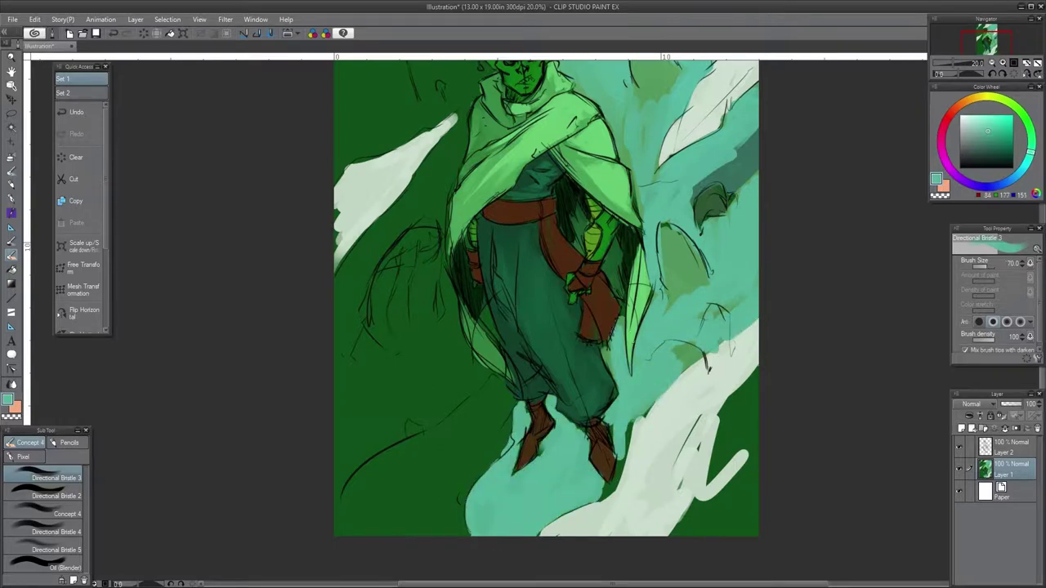
# Step: Paint the background on the far-arm side teal, leaving the large rock dark green
pyautogui.moveTo(490, 327); pyautogui.dragTo(661, 355)
pyautogui.press(']')
pyautogui.moveTo(531, 425); pyautogui.dragTo(572, 163)
pyautogui.moveTo(515, 458); pyautogui.dragTo(605, 351)
pyautogui.moveTo(621, 270); pyautogui.dragTo(523, 523)
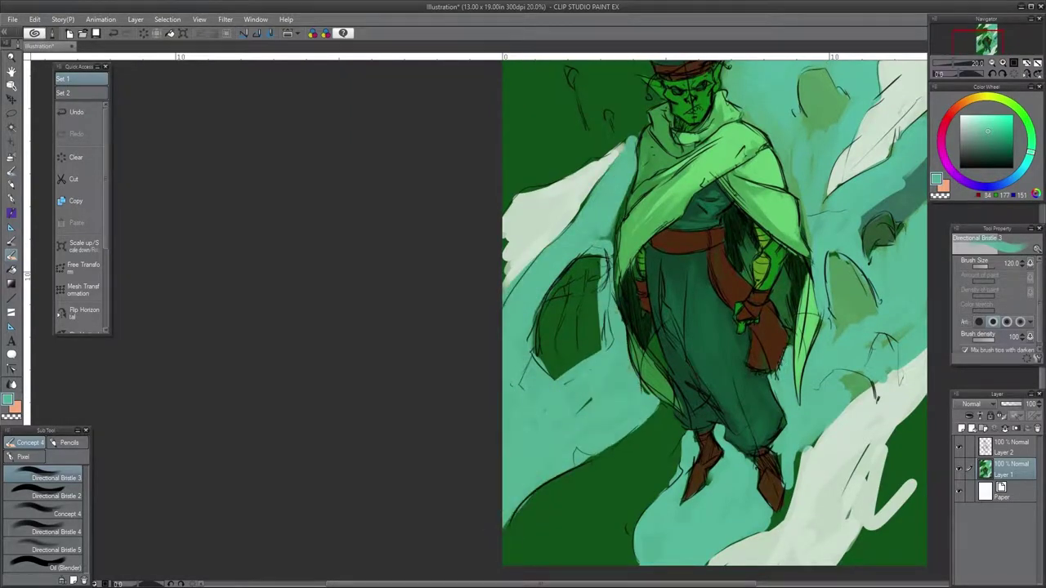
# Step: Paint the lower left ground patch muted blue-green and touch up the small rock on the right in green
pyautogui.moveTo(715, 327)
pyautogui.mouseDown()
pyautogui.moveTo(633, 123)
pyautogui.moveTo(621, 396)
pyautogui.mouseUp()
pyautogui.press('[')
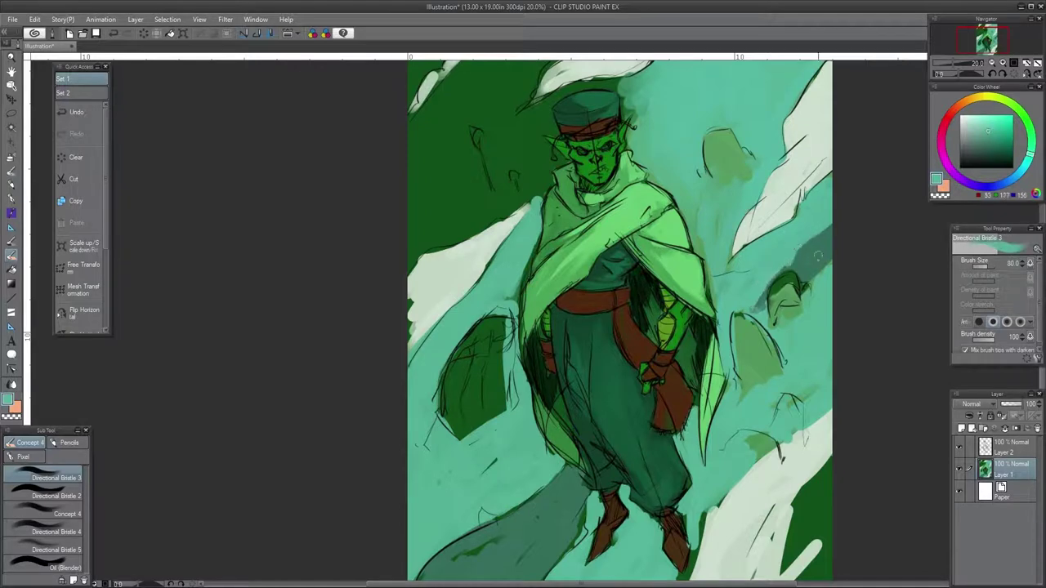
pyautogui.moveTo(818, 257)
pyautogui.mouseDown()
pyautogui.moveTo(844, 309)
pyautogui.moveTo(874, 228)
pyautogui.mouseUp()
# Step: Repaint the large rock on the left muted green and fill the dark green upper left background with teal
pyautogui.moveTo(573, 294); pyautogui.dragTo(523, 408)
pyautogui.moveTo(572, 327); pyautogui.dragTo(583, 421)
pyautogui.moveTo(605, 253)
pyautogui.mouseDown()
pyautogui.moveTo(482, 351)
pyautogui.moveTo(693, 219)
pyautogui.mouseUp()
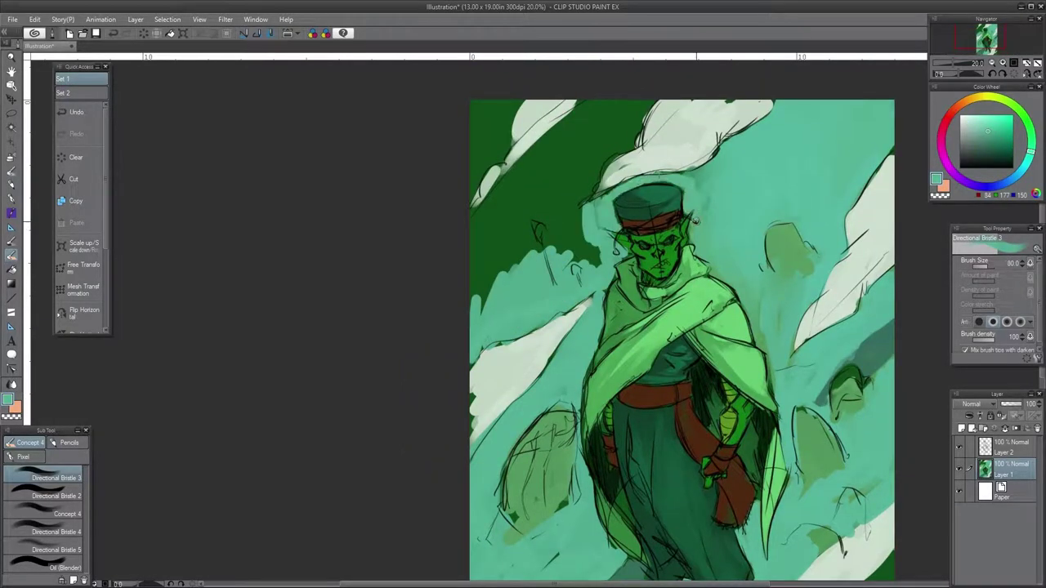
pyautogui.moveTo(645, 106); pyautogui.dragTo(572, 245)
pyautogui.moveTo(490, 311); pyautogui.dragTo(621, 115)
pyautogui.moveTo(482, 204); pyautogui.dragTo(507, 106)
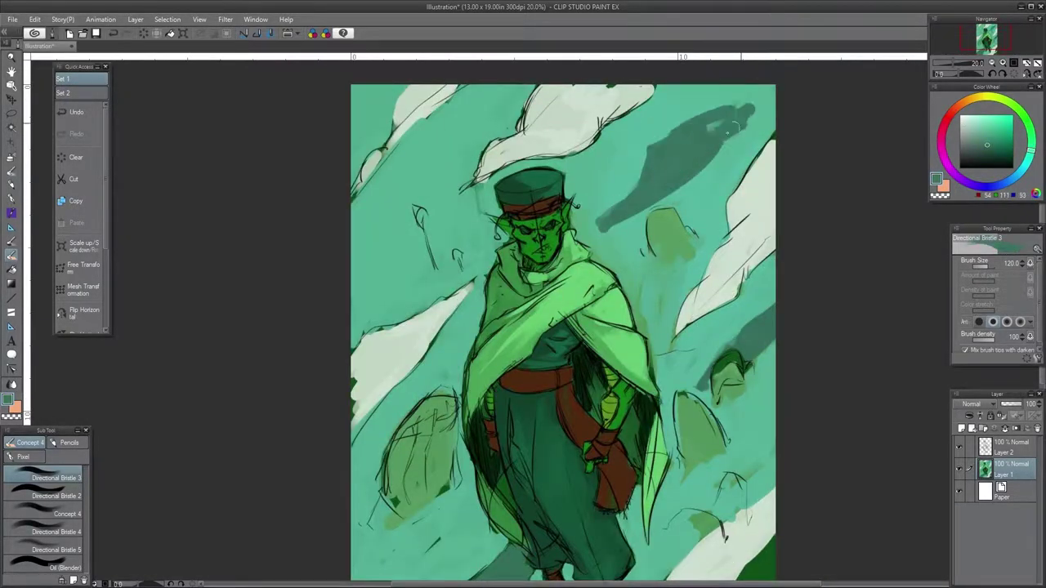
# Step: Paint a long muted blue-green shape across the upper right background
pyautogui.moveTo(727, 125)
pyautogui.mouseDown()
pyautogui.moveTo(609, 221)
pyautogui.moveTo(691, 392)
pyautogui.mouseUp()
pyautogui.moveTo(572, 327); pyautogui.dragTo(666, 175)
pyautogui.scroll(-2, 598, 316)
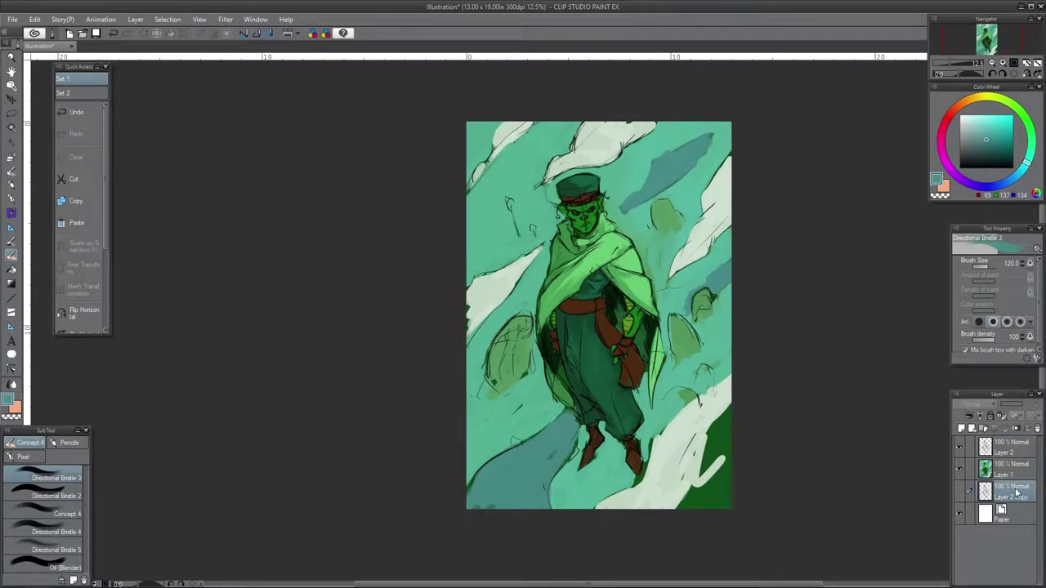
# Step: Merge the sketch lines into the colour layer, keeping a hidden sketch copy, and enlarge the merged artwork on the canvas
pyautogui.hotkey('ctrl', 't')
pyautogui.moveTo(733, 512); pyautogui.dragTo(759, 551)
pyautogui.click(601, 559)
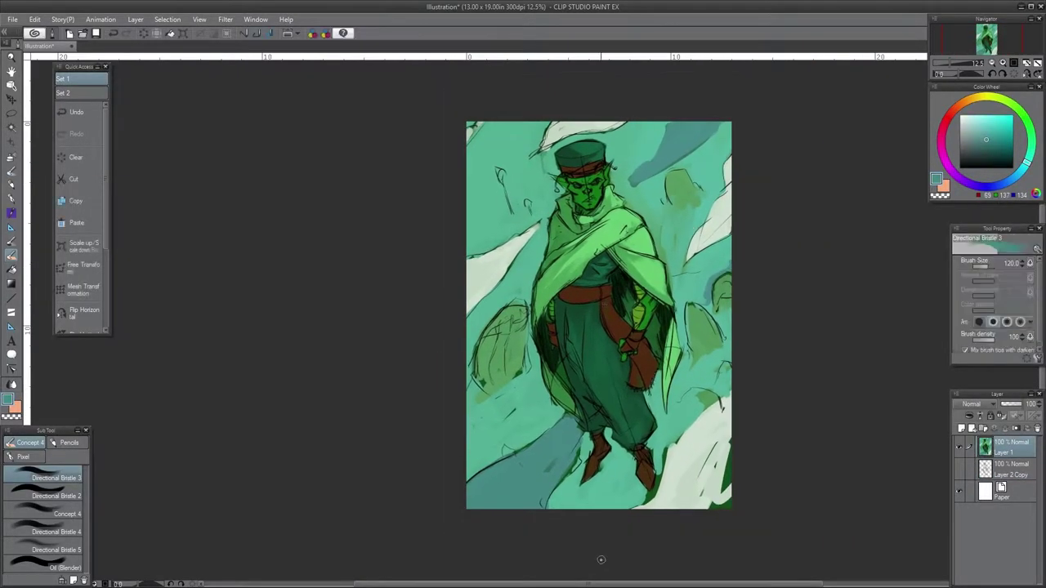
# Step: Paint over the sketch lines on the cape's wrapped front and shadowed shoulder with light and mid greens
pyautogui.scroll(2, 607, 302)
pyautogui.moveTo(559, 193); pyautogui.dragTo(503, 237)
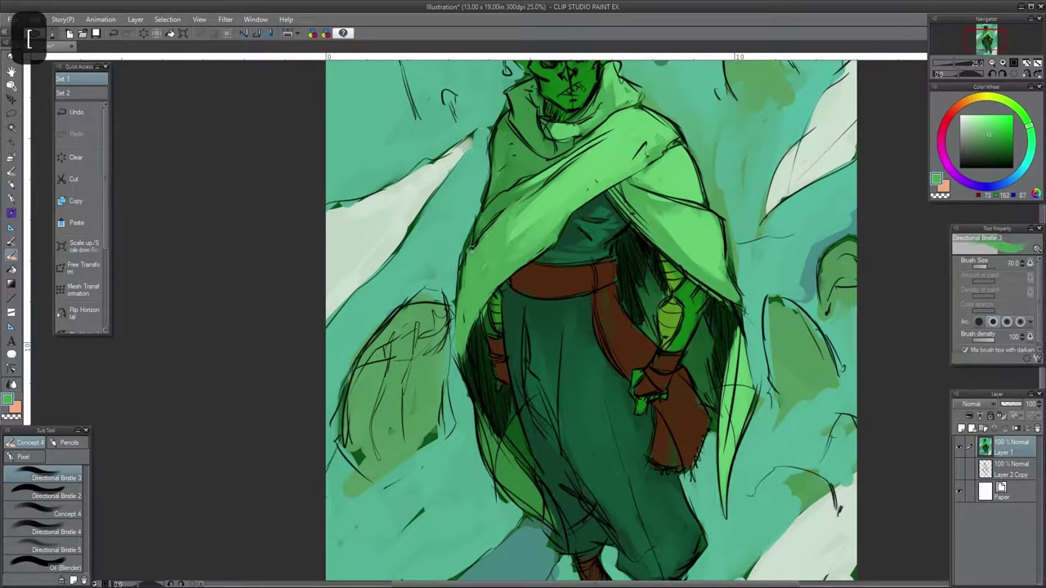
pyautogui.moveTo(605, 143); pyautogui.dragTo(482, 237)
pyautogui.press('b')
pyautogui.press('b')
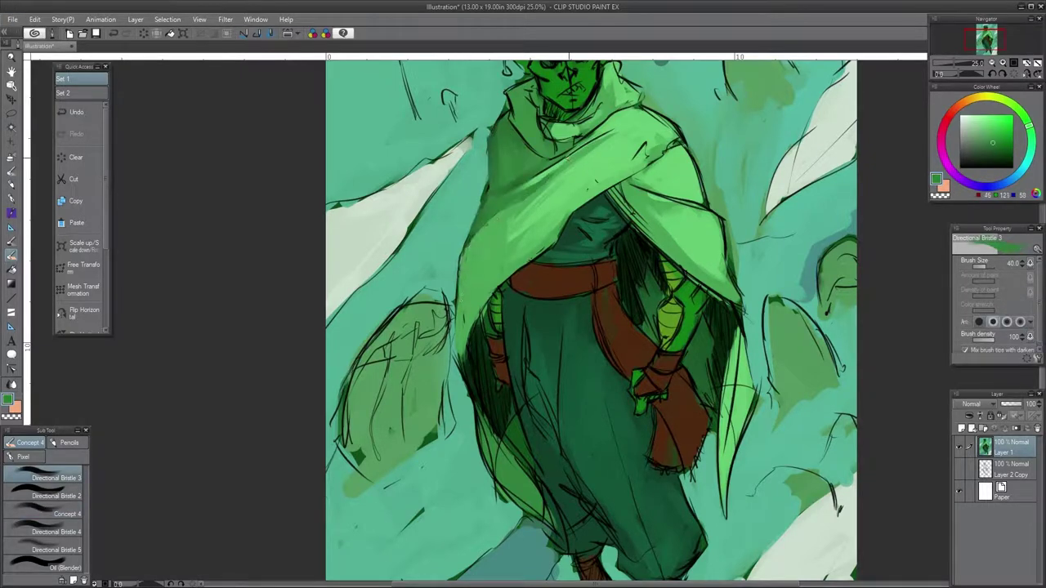
pyautogui.hotkey('ctrl', 'z')
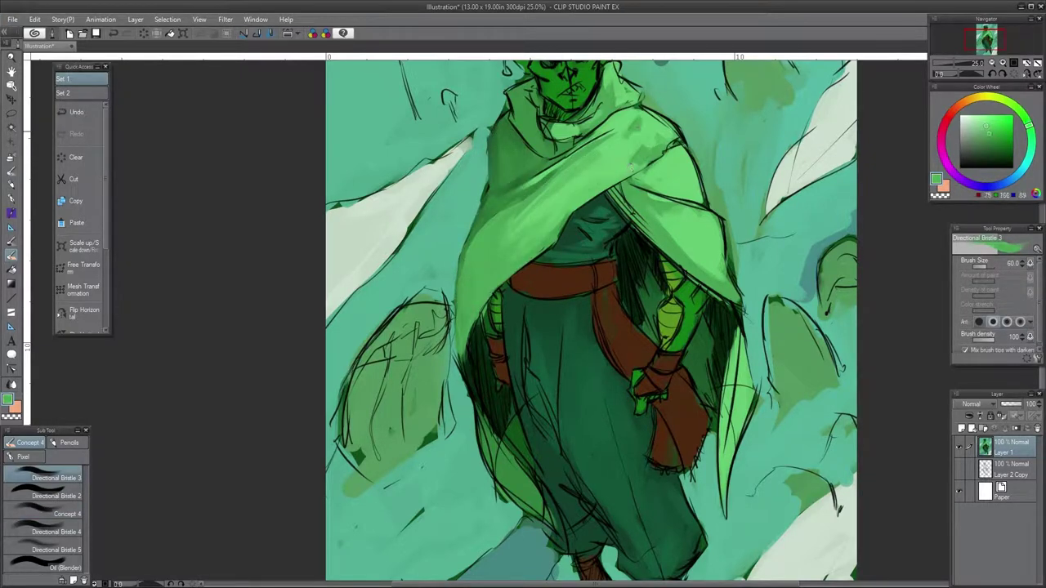
pyautogui.moveTo(564, 153)
pyautogui.mouseDown()
pyautogui.moveTo(531, 251)
pyautogui.moveTo(547, 154)
pyautogui.moveTo(501, 270)
pyautogui.mouseUp()
# Step: Brighten the lit side of the face and the far ear with vivid green, and paint over the collar's front lines
pyautogui.scroll(1, 500, 271)
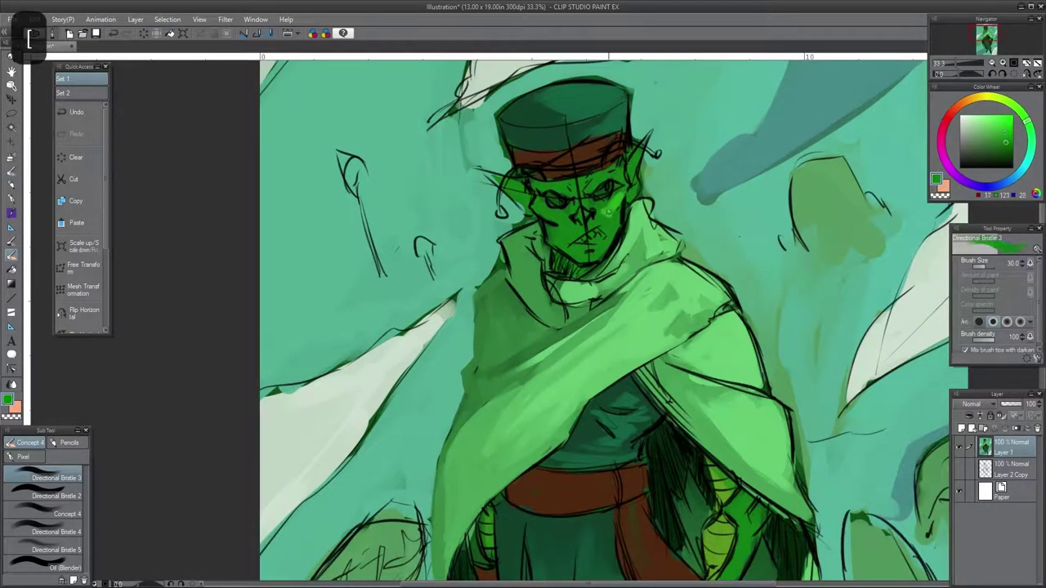
pyautogui.hotkey('ctrl', 'z')
pyautogui.moveTo(625, 163)
pyautogui.mouseDown()
pyautogui.moveTo(609, 253)
pyautogui.moveTo(595, 260)
pyautogui.mouseUp()
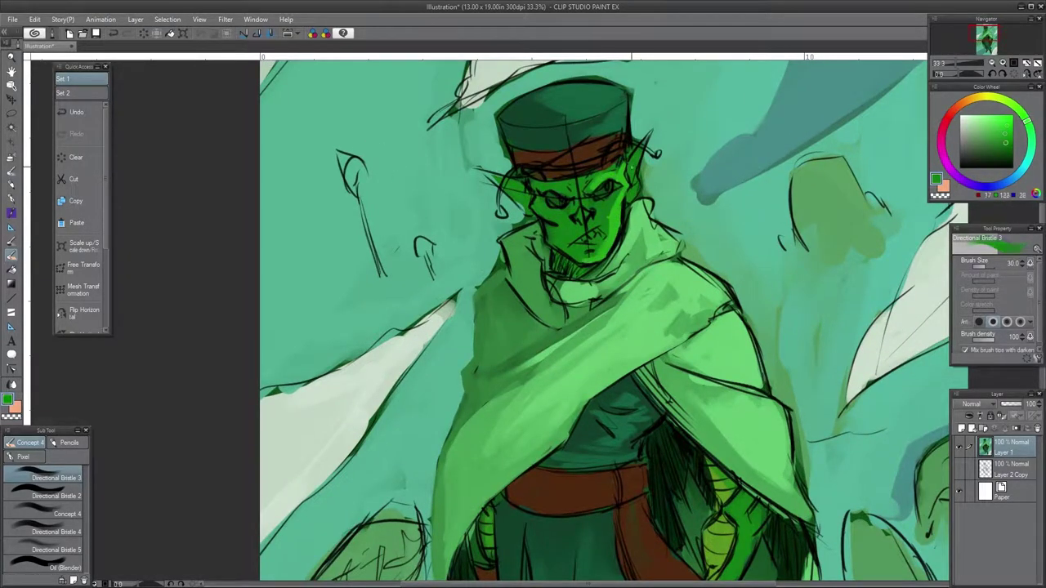
pyautogui.moveTo(634, 175)
pyautogui.mouseDown()
pyautogui.moveTo(608, 232)
pyautogui.moveTo(556, 278)
pyautogui.moveTo(586, 276)
pyautogui.mouseUp()
pyautogui.keyDown('alt'); pyautogui.click(588, 253); pyautogui.keyUp('alt')
pyautogui.moveTo(642, 229); pyautogui.dragTo(643, 258)
pyautogui.moveTo(523, 284); pyautogui.dragTo(527, 315)
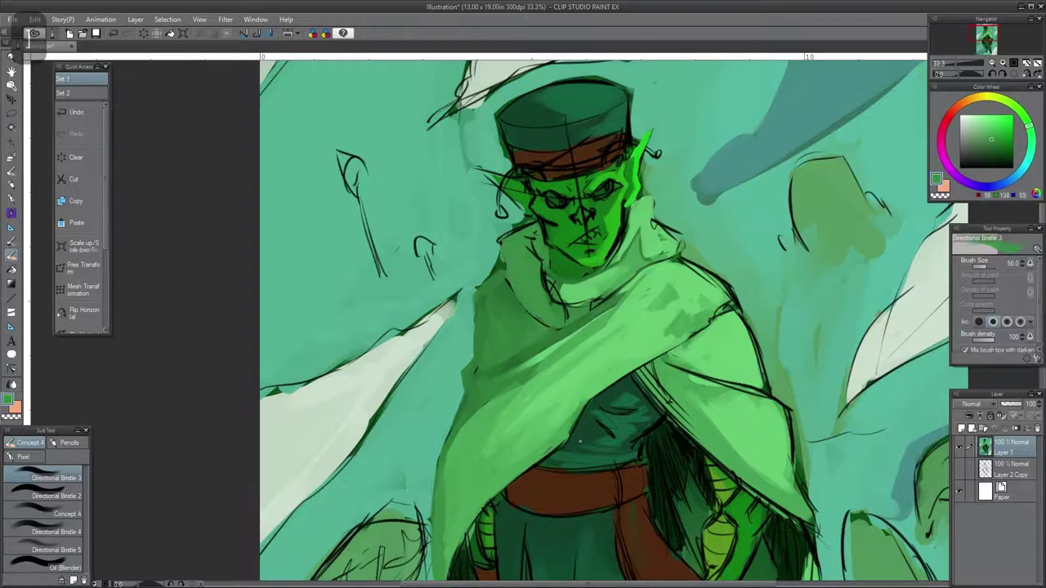
# Step: Shade the collar's shadowed side in muted greens, using the Concept 4 brush before returning to Directional Bristle 3
pyautogui.keyDown('alt'); pyautogui.click(572, 269); pyautogui.keyUp('alt')
pyautogui.click(56, 513)
pyautogui.moveTo(538, 256); pyautogui.dragTo(539, 285)
pyautogui.click(55, 477)
pyautogui.keyDown('alt'); pyautogui.click(708, 308); pyautogui.keyUp('alt')
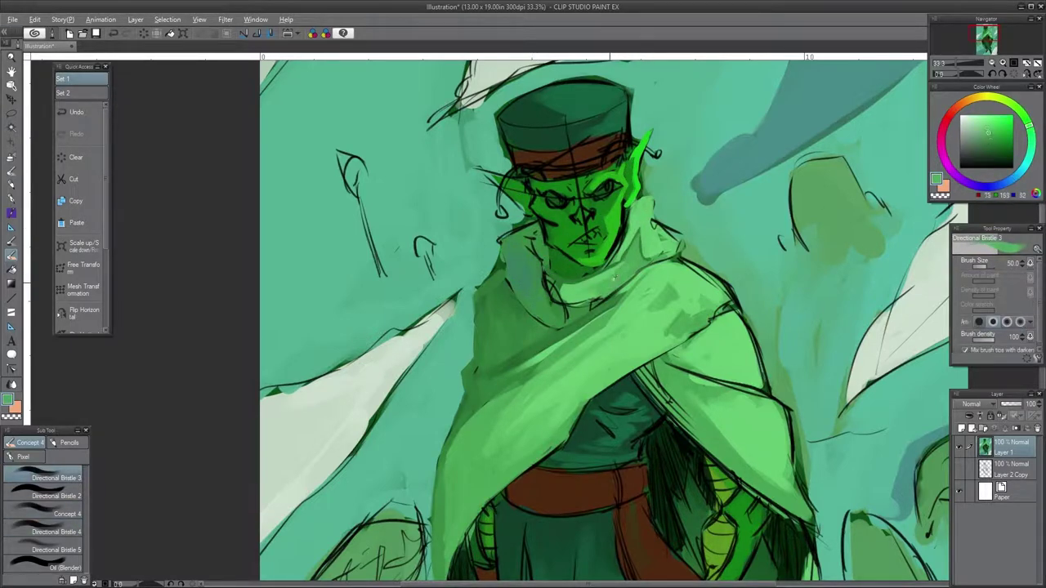
# Step: Paint the eye on the lit side of the face pale green and add a dark pupil
pyautogui.keyDown('alt'); pyautogui.click(614, 280); pyautogui.keyUp('alt')
pyautogui.press('[')
pyautogui.press('[')
pyautogui.press('[')
pyautogui.press('[')
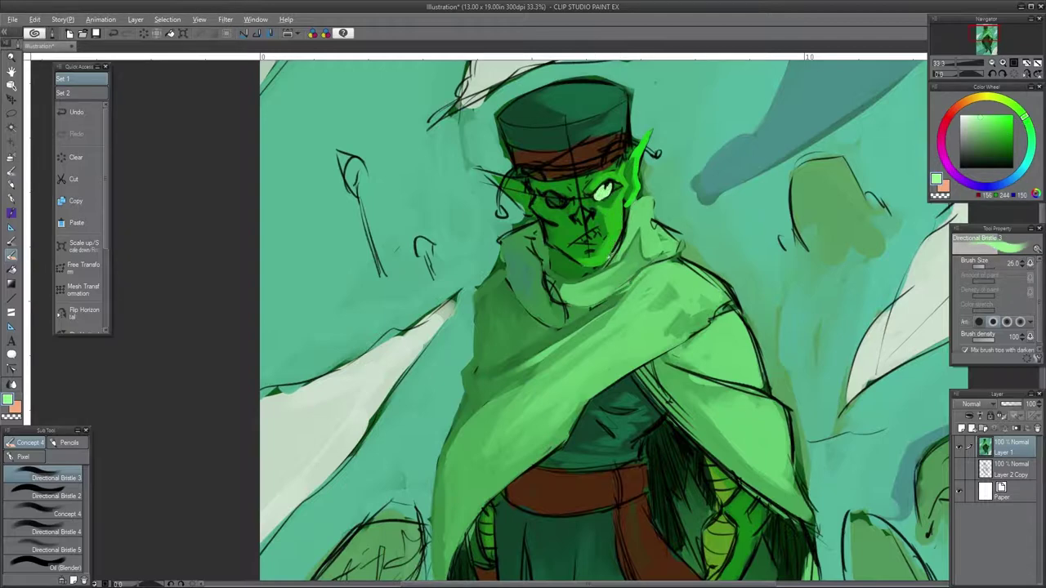
pyautogui.press('[')
pyautogui.hotkey('ctrl', 'z')
pyautogui.press('[')
pyautogui.press('[')
pyautogui.scroll(1, 605, 192)
pyautogui.press(']')
pyautogui.press(']')
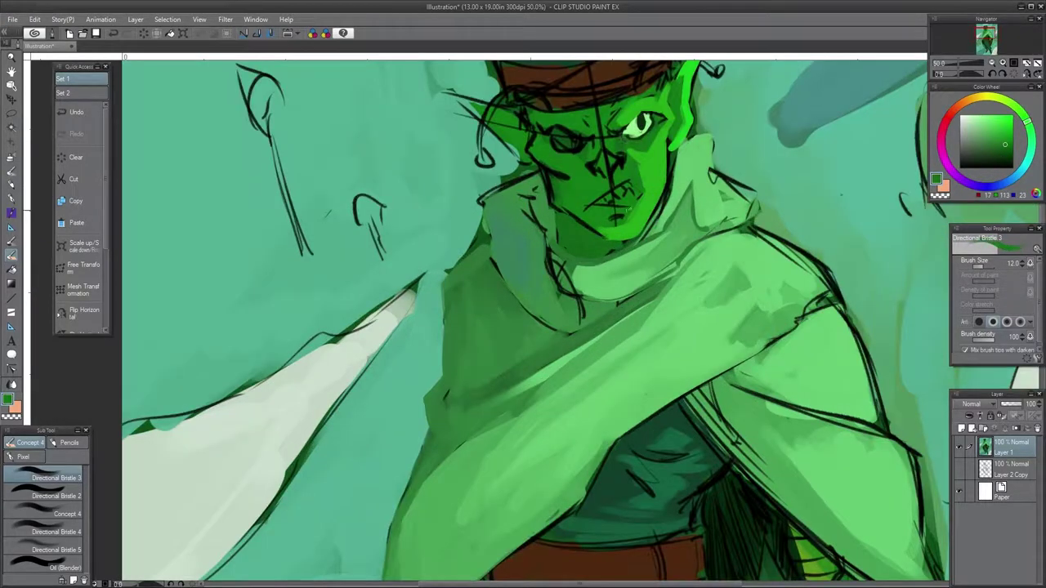
# Step: Model the nose and upper cheek in mid greens, covering the face's vertical guide line
pyautogui.keyDown('alt'); pyautogui.click(630, 144); pyautogui.keyUp('alt')
pyautogui.press(']')
pyautogui.press(']')
pyautogui.keyDown('alt'); pyautogui.click(642, 157); pyautogui.keyUp('alt')
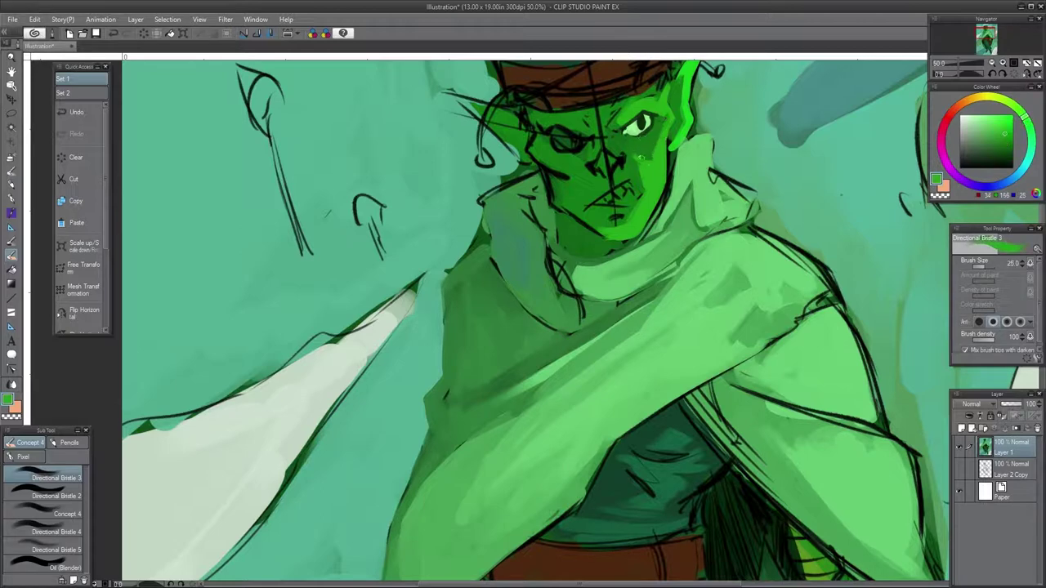
pyautogui.press('[')
pyautogui.press('[')
pyautogui.keyDown('alt'); pyautogui.click(611, 163); pyautogui.keyUp('alt')
pyautogui.hotkey('ctrl', 'z')
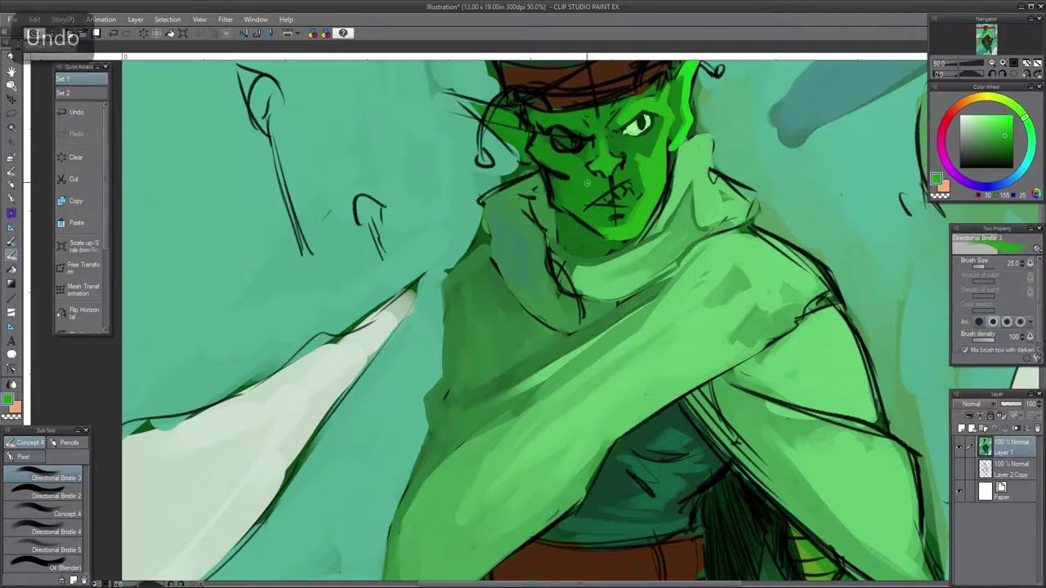
# Step: Add a muted green shadow between the nose and cheek, and fill the open mouth with dark green
pyautogui.keyDown('alt'); pyautogui.click(631, 221); pyautogui.keyUp('alt')
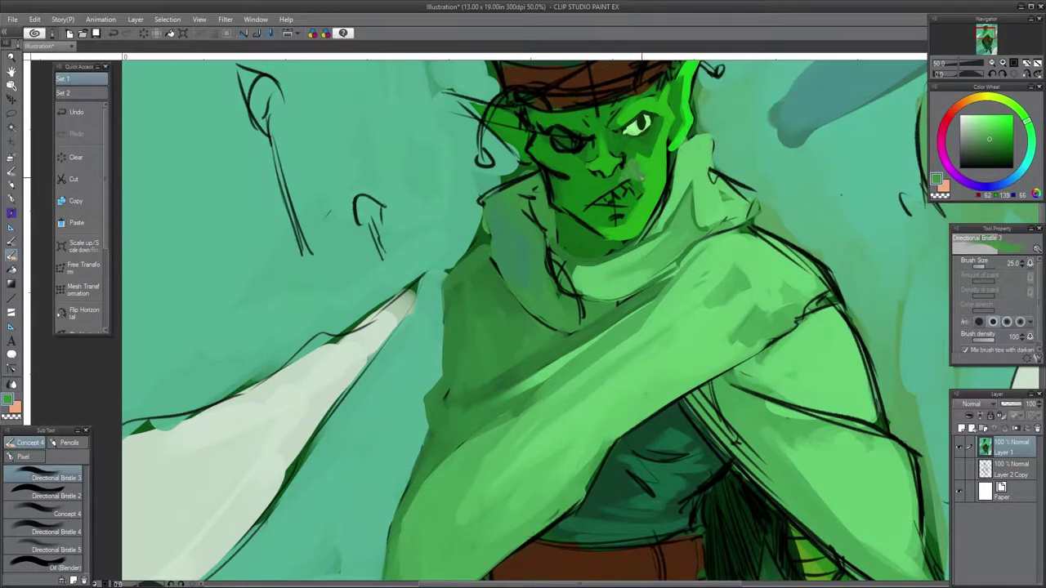
pyautogui.press('[')
pyautogui.press('[')
pyautogui.keyDown('alt'); pyautogui.click(618, 167); pyautogui.keyUp('alt')
pyautogui.press(']')
pyautogui.press(']')
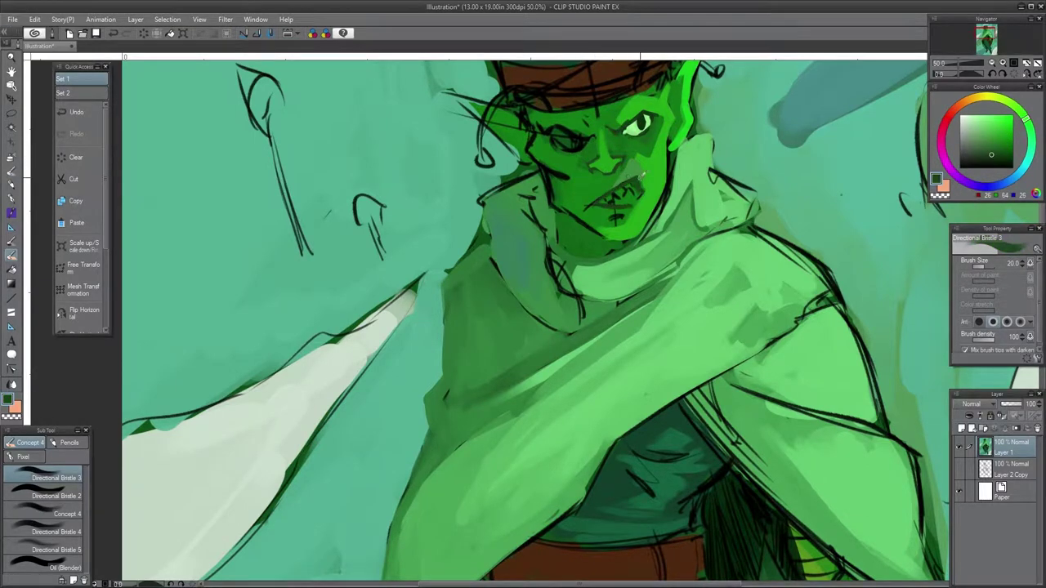
# Step: Refine the lit cheek with bright green and paint the bared teeth pale green
pyautogui.press(']')
pyautogui.press(']')
pyautogui.keyDown('alt'); pyautogui.click(648, 199); pyautogui.keyUp('alt')
pyautogui.moveTo(679, 131); pyautogui.dragTo(664, 167)
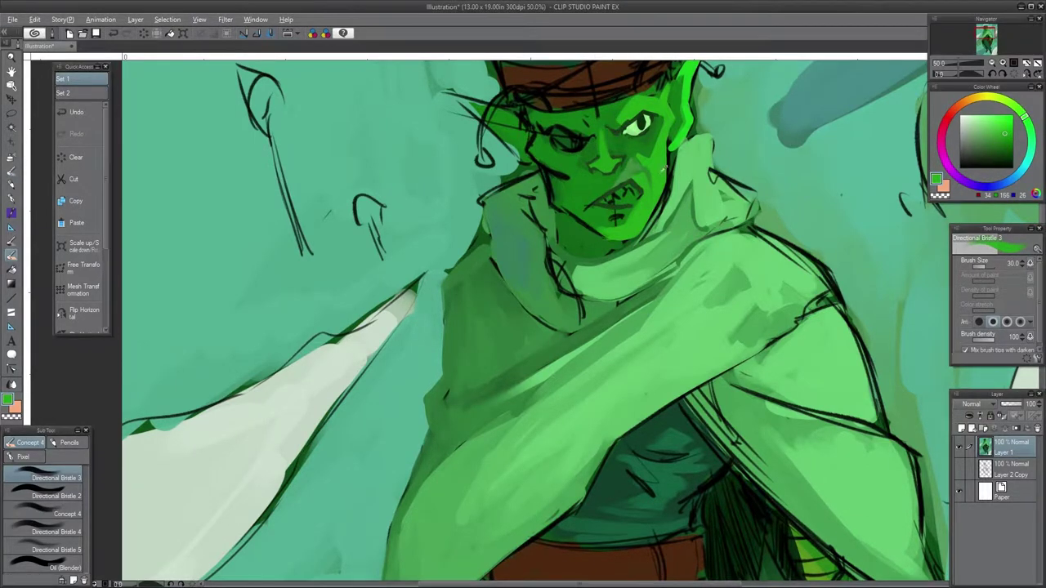
pyautogui.press('[')
pyautogui.press('[')
pyautogui.press('[')
pyautogui.moveTo(617, 193); pyautogui.dragTo(627, 199)
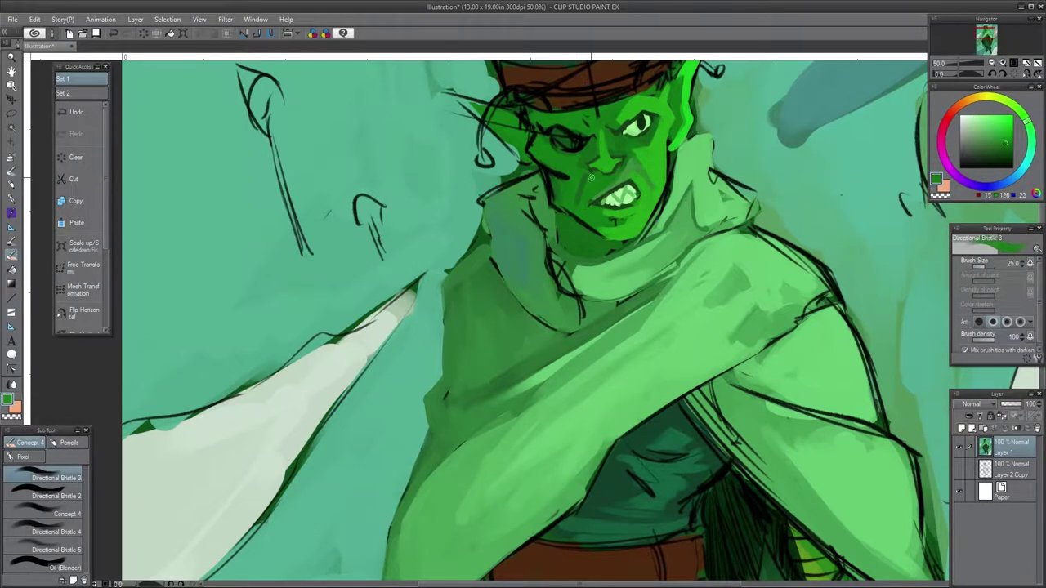
# Step: Paint the shadowed cheek, jaw and brow in darker greens over the remaining sketch lines
pyautogui.press(']')
pyautogui.press(']')
pyautogui.press(']')
pyautogui.keyDown('alt'); pyautogui.click(645, 123); pyautogui.keyUp('alt')
pyautogui.press('[')
pyautogui.press('[')
pyautogui.press('[')
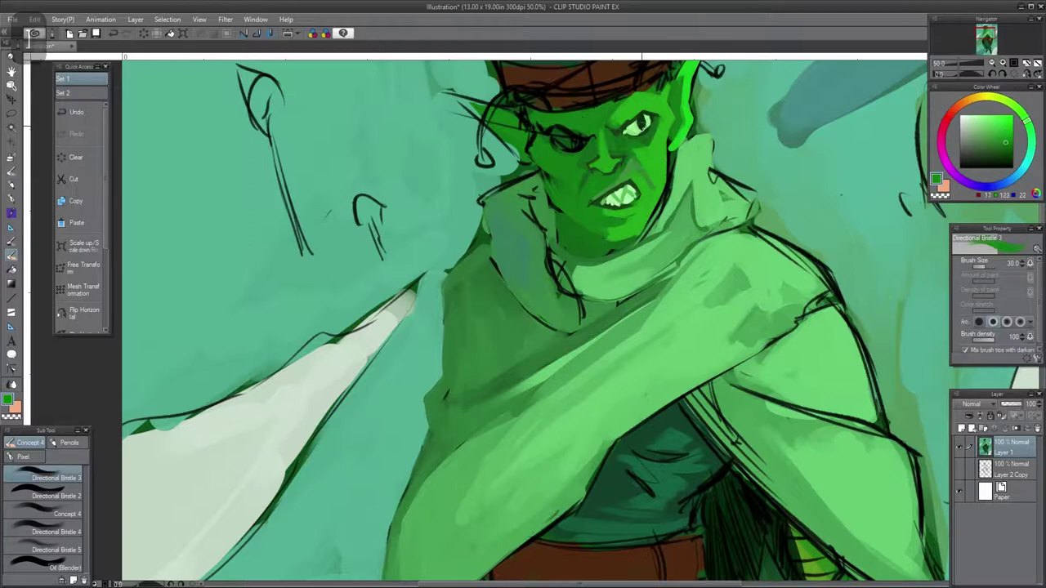
pyautogui.keyDown('alt'); pyautogui.click(626, 122); pyautogui.keyUp('alt')
pyautogui.hotkey('ctrl', 'z')
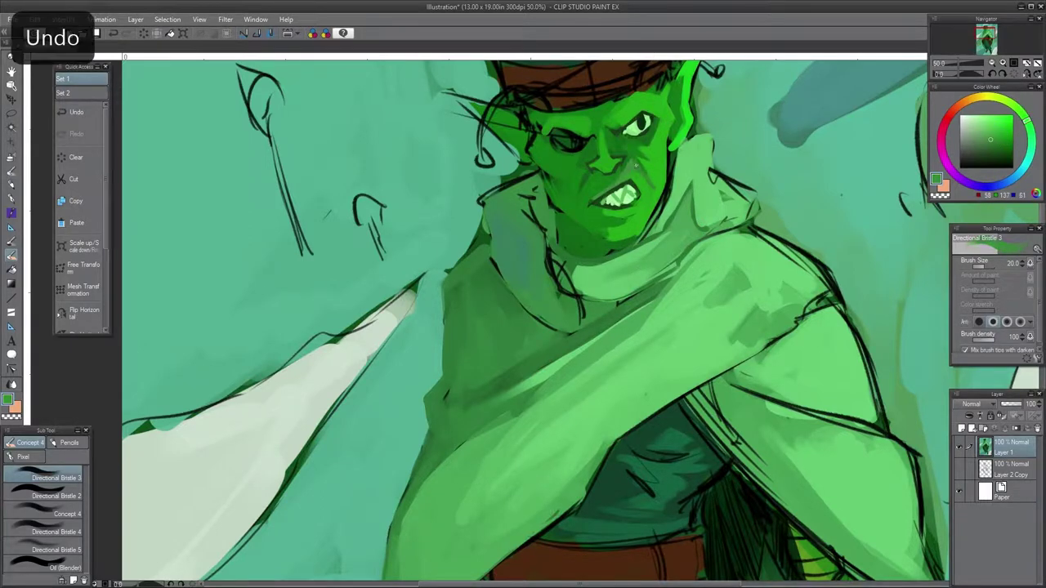
# Step: Paint the shadow-side eye pale green around a dark pupil, and clean up the forehead and jaw edges in green
pyautogui.keyDown('alt'); pyautogui.click(612, 207); pyautogui.keyUp('alt')
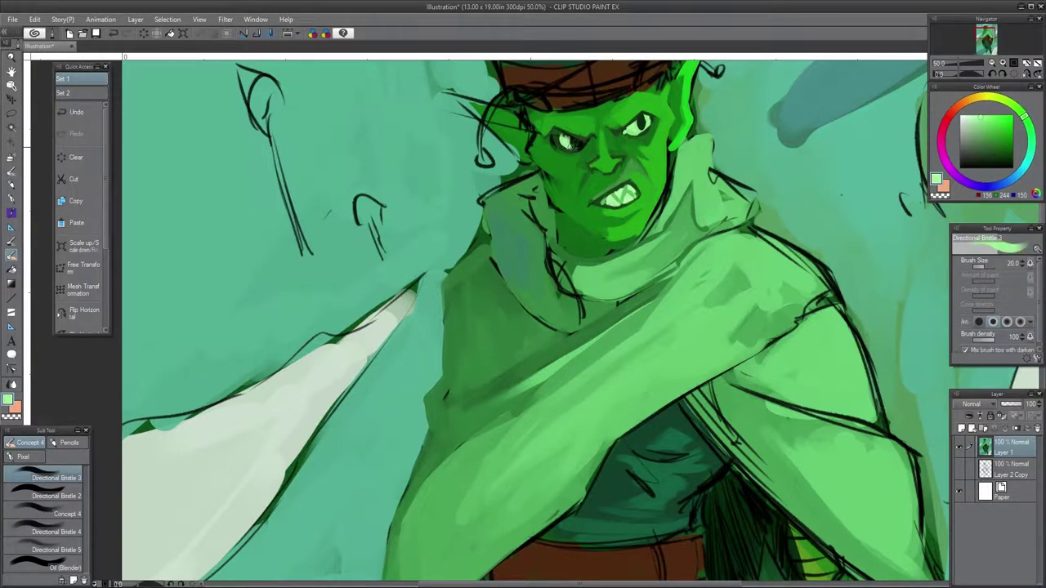
pyautogui.press(']')
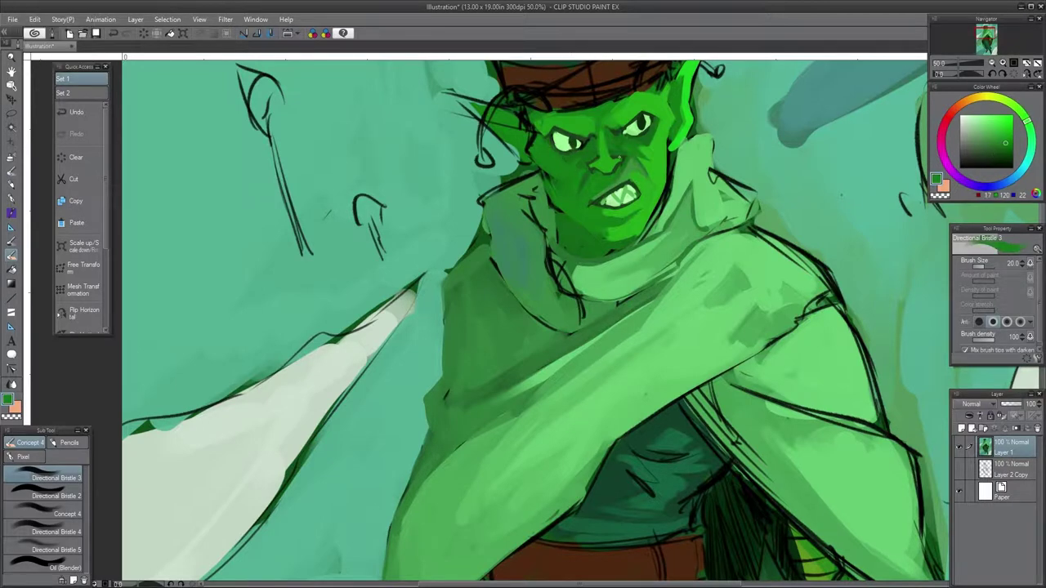
pyautogui.keyDown('alt'); pyautogui.click(572, 150); pyautogui.keyUp('alt')
pyautogui.moveTo(575, 256); pyautogui.dragTo(537, 309)
pyautogui.keyDown('alt'); pyautogui.click(538, 309); pyautogui.keyUp('alt')
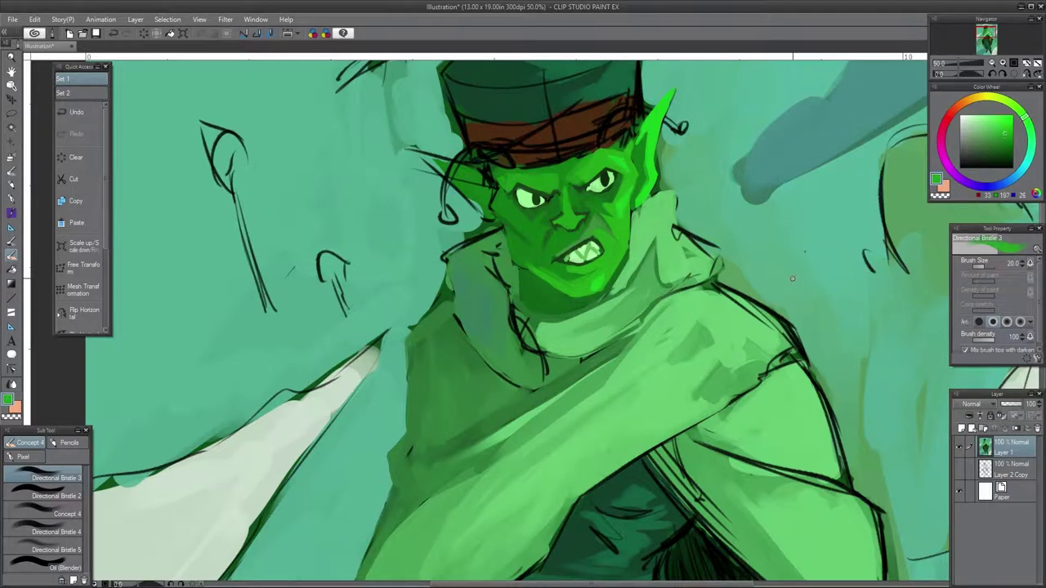
# Step: Paint the shadow-side ear to a long green point and cover the sketch lines inside the collar
pyautogui.moveTo(670, 263)
pyautogui.mouseDown()
pyautogui.moveTo(700, 228)
pyautogui.moveTo(684, 281)
pyautogui.mouseUp()
pyautogui.press(']')
pyautogui.press(']')
pyautogui.press(']')
pyautogui.keyDown('alt'); pyautogui.click(503, 323); pyautogui.keyUp('alt')
pyautogui.moveTo(508, 387)
pyautogui.mouseDown()
pyautogui.moveTo(503, 420)
pyautogui.moveTo(487, 422)
pyautogui.mouseUp()
pyautogui.press('[')
pyautogui.keyDown('alt'); pyautogui.click(712, 402); pyautogui.keyUp('alt')
pyautogui.moveTo(407, 206); pyautogui.dragTo(380, 187)
# Step: Repaint the hat band brown with an orange-brown lit area over its sketch lines
pyautogui.keyDown('alt'); pyautogui.click(490, 167); pyautogui.keyUp('alt')
pyautogui.moveTo(445, 187); pyautogui.dragTo(563, 147)
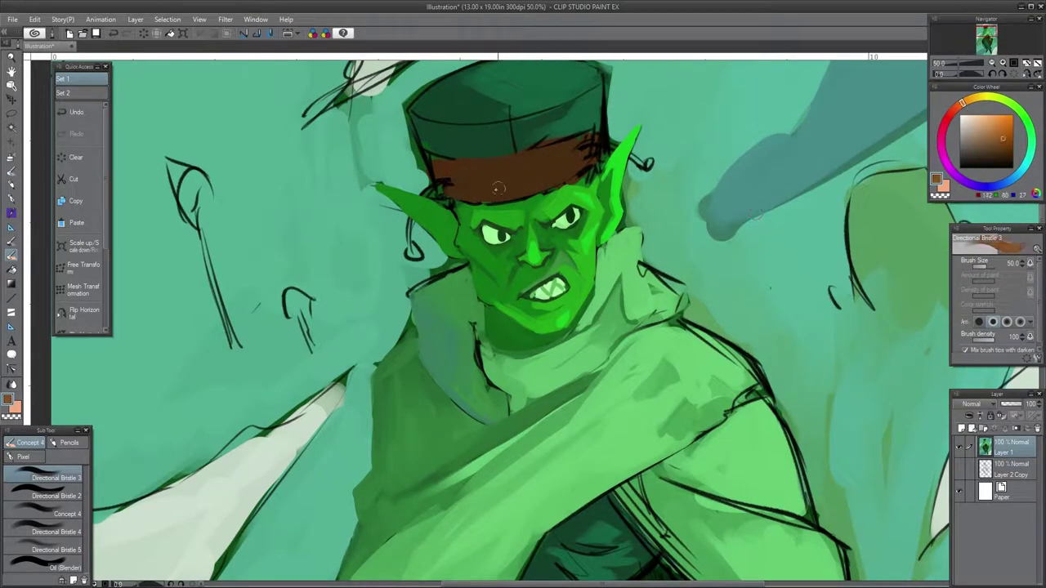
pyautogui.press('[')
pyautogui.press('[')
pyautogui.moveTo(473, 198); pyautogui.dragTo(523, 169)
pyautogui.moveTo(600, 127)
pyautogui.mouseDown()
pyautogui.moveTo(610, 177)
pyautogui.moveTo(571, 121)
pyautogui.mouseUp()
pyautogui.press(']')
pyautogui.keyDown('alt'); pyautogui.click(596, 185); pyautogui.keyUp('alt')
pyautogui.keyDown('alt'); pyautogui.click(571, 122); pyautogui.keyUp('alt')
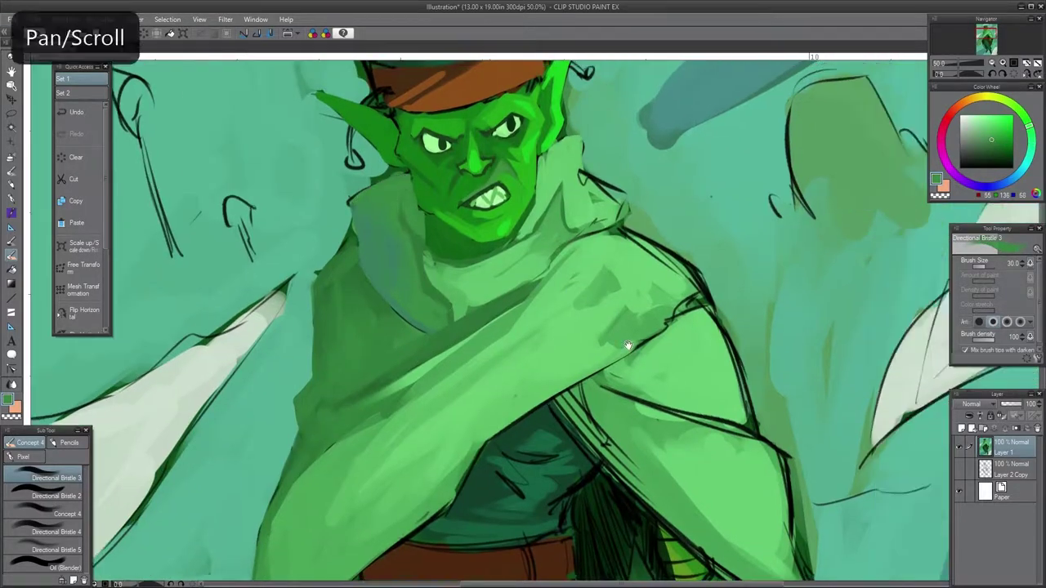
# Step: Smooth the cape's shadowed area below the collar with the Concept 4 brush, returning to Directional Bristle 3
pyautogui.moveTo(595, 280); pyautogui.dragTo(584, 234)
pyautogui.scroll(-3, 584, 234)
pyautogui.press('[')
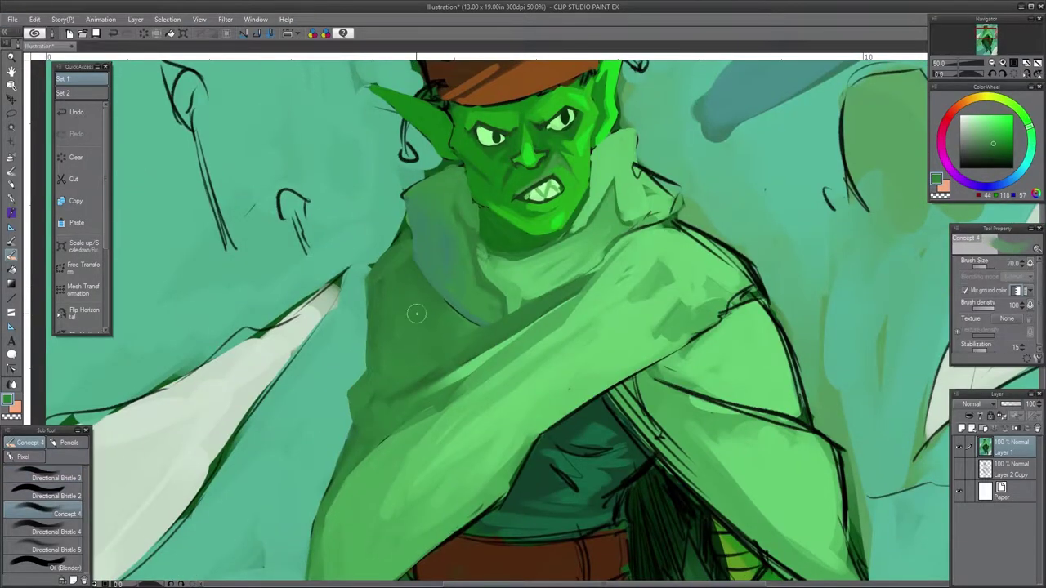
pyautogui.scroll(3, 635, 362)
pyautogui.press('[')
pyautogui.hotkey('ctrl', 'z')
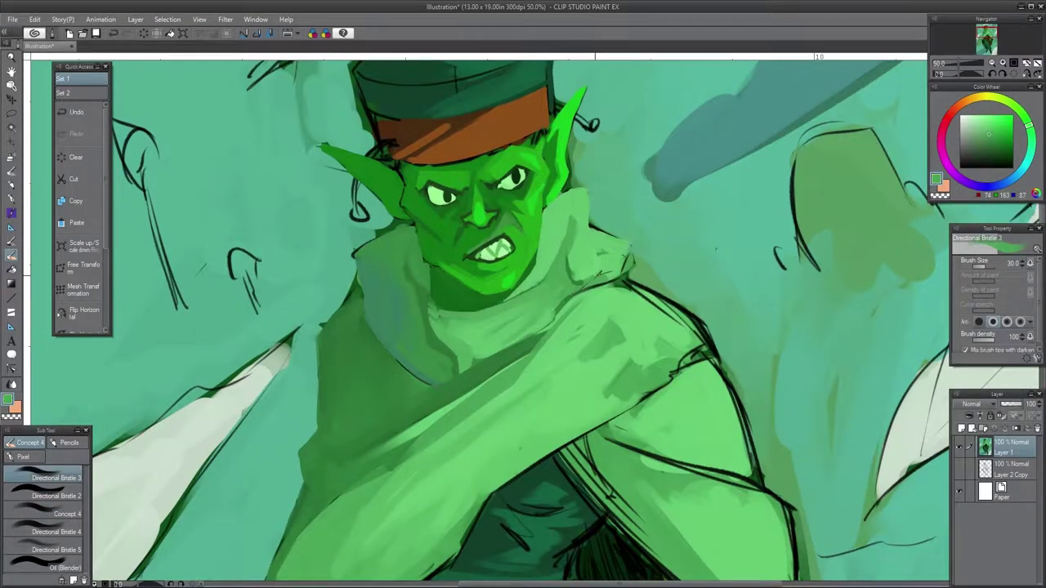
# Step: Paint the collar flap on the lit side in light and mid greens over its black lines
pyautogui.moveTo(729, 272)
pyautogui.mouseDown()
pyautogui.moveTo(753, 251)
pyautogui.moveTo(742, 275)
pyautogui.mouseUp()
pyautogui.press('[')
pyautogui.press('[')
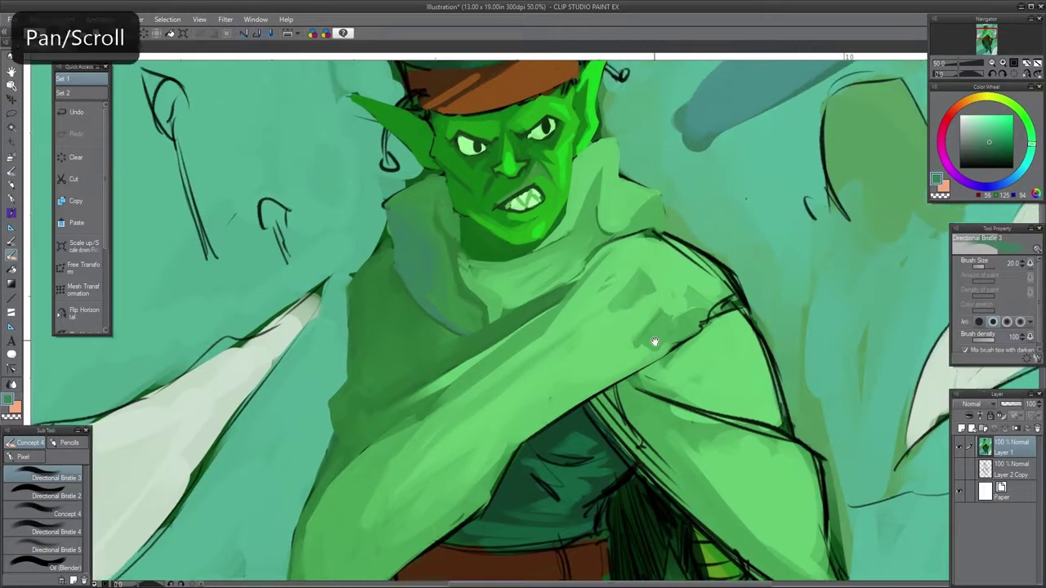
pyautogui.keyDown('alt'); pyautogui.click(582, 219); pyautogui.keyUp('alt')
pyautogui.moveTo(639, 363)
pyautogui.mouseDown()
pyautogui.moveTo(655, 349)
pyautogui.moveTo(642, 363)
pyautogui.mouseUp()
pyautogui.press('[')
pyautogui.keyDown('alt'); pyautogui.click(539, 200); pyautogui.keyUp('alt')
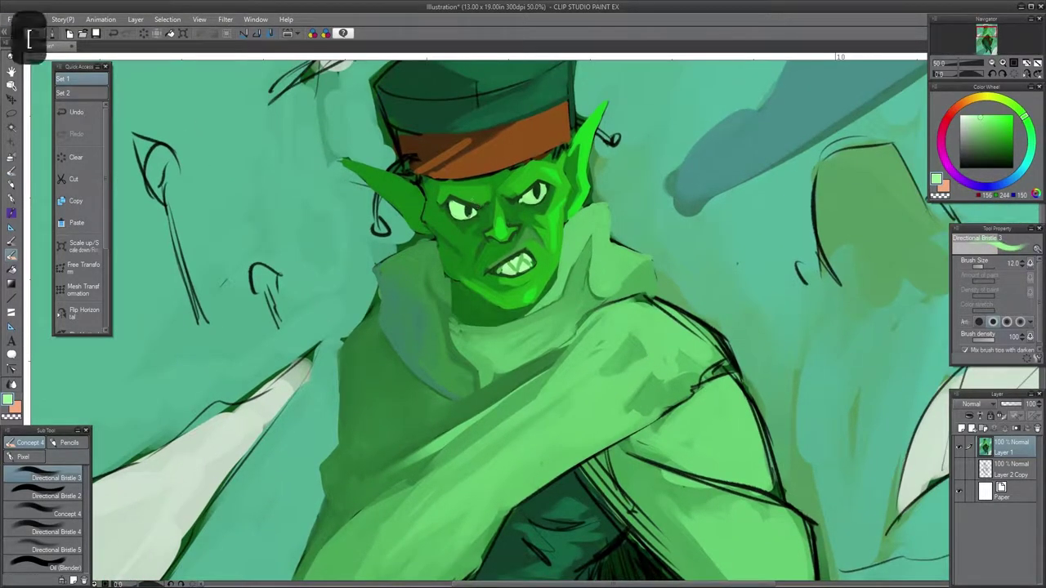
# Step: Paint over the cape's shoulder outline and soften the shaded fold beside it in light greens
pyautogui.moveTo(670, 409); pyautogui.dragTo(645, 245)
pyautogui.moveTo(646, 376)
pyautogui.mouseDown()
pyautogui.moveTo(645, 245)
pyautogui.moveTo(654, 327)
pyautogui.mouseUp()
pyautogui.press(']')
pyautogui.press(']')
pyautogui.press(']')
pyautogui.press(']')
pyautogui.keyDown('alt'); pyautogui.click(663, 220); pyautogui.keyUp('alt')
pyautogui.press('[')
pyautogui.keyDown('alt'); pyautogui.click(447, 266); pyautogui.keyUp('alt')
# Step: Recolour the hat band muted green and add lighter green highlights on its lit side
pyautogui.moveTo(411, 147)
pyautogui.mouseDown()
pyautogui.moveTo(448, 265)
pyautogui.moveTo(450, 362)
pyautogui.mouseUp()
pyautogui.press('[')
pyautogui.press('[')
pyautogui.keyDown('alt'); pyautogui.click(449, 362); pyautogui.keyUp('alt')
pyautogui.moveTo(403, 230); pyautogui.dragTo(482, 187)
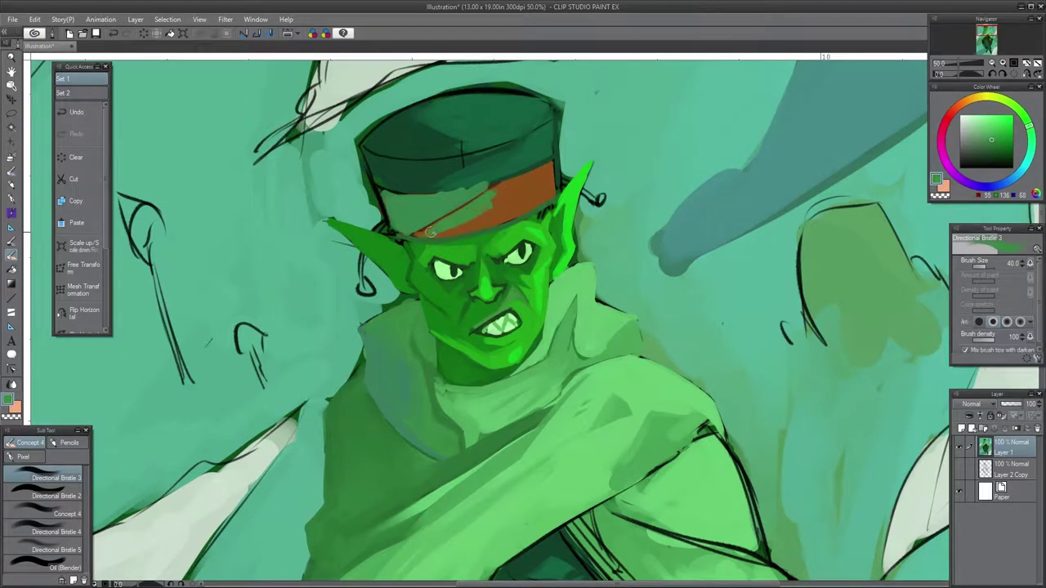
pyautogui.moveTo(432, 232); pyautogui.dragTo(549, 173)
pyautogui.press('[')
pyautogui.keyDown('alt'); pyautogui.click(468, 202); pyautogui.keyUp('alt')
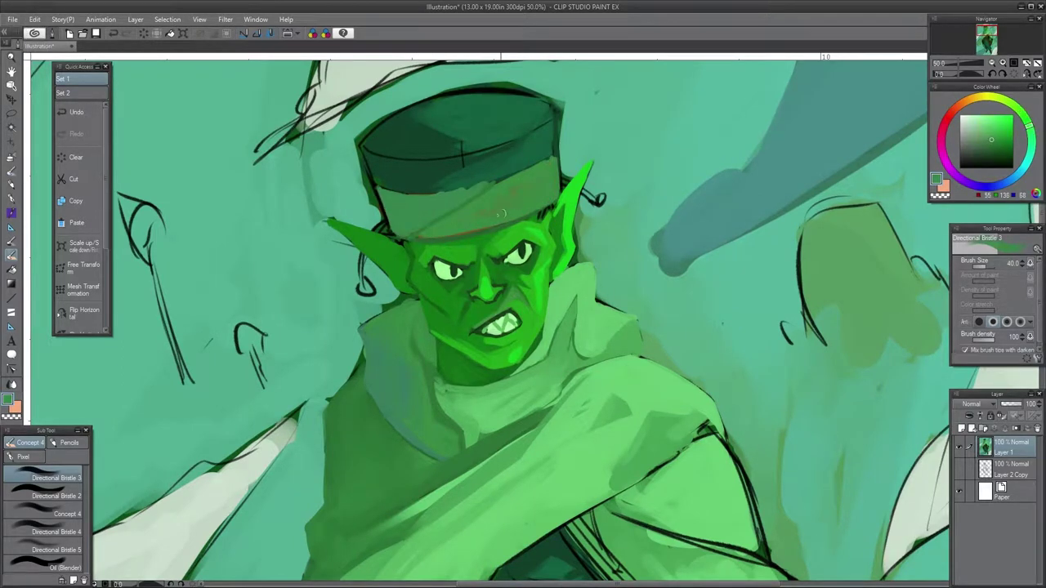
pyautogui.moveTo(457, 232); pyautogui.dragTo(525, 180)
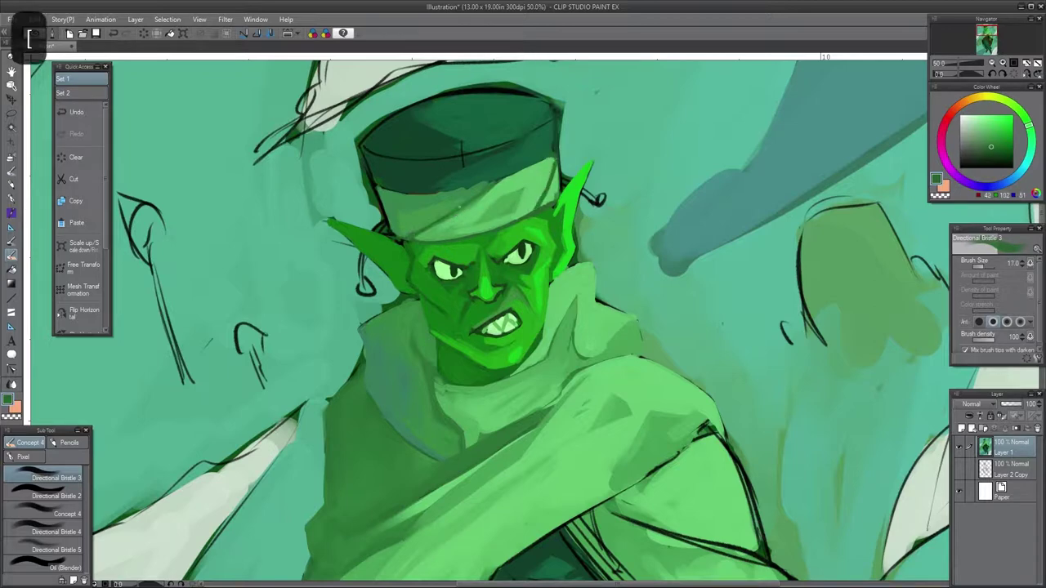
# Step: Touch up the base of the shadow-side ear beside the hat band with darker green
pyautogui.moveTo(662, 440); pyautogui.dragTo(674, 358)
pyautogui.keyDown('alt'); pyautogui.click(433, 196); pyautogui.keyUp('alt')
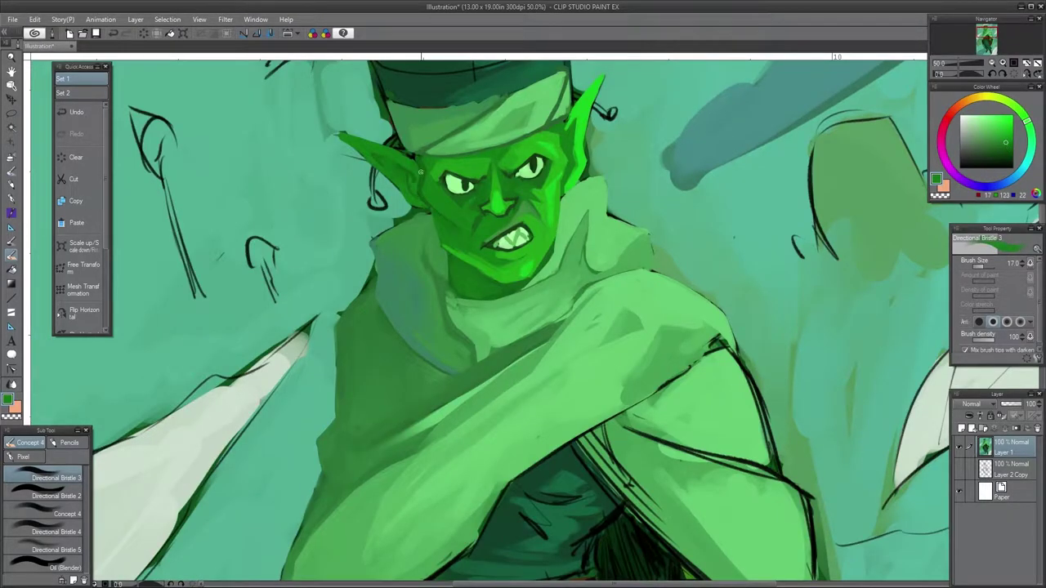
pyautogui.moveTo(421, 236); pyautogui.dragTo(466, 150)
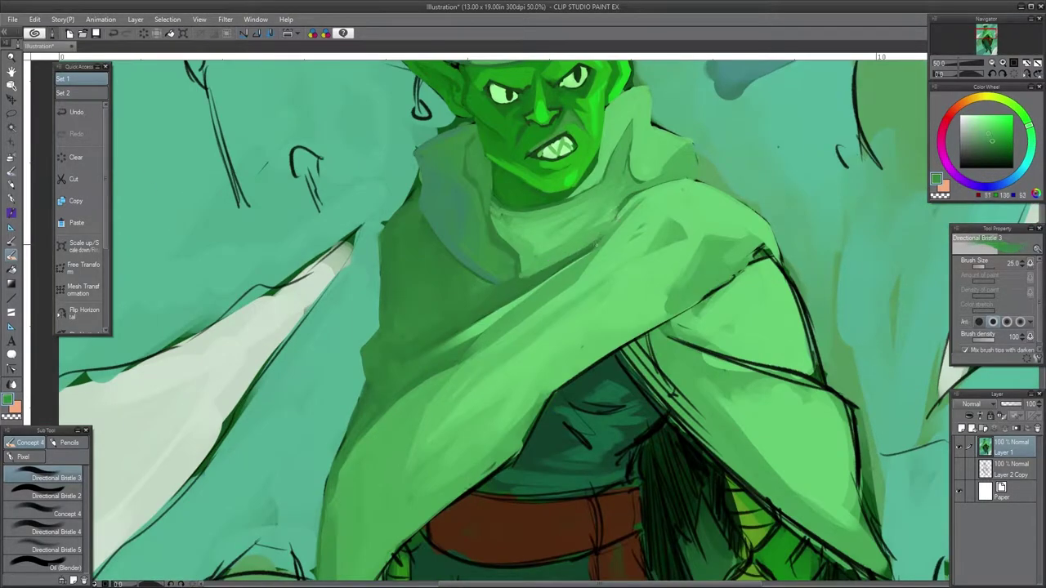
# Step: Define the wrapped folds of the hat band with light and mid green strokes
pyautogui.keyDown('alt'); pyautogui.click(699, 254); pyautogui.keyUp('alt')
pyautogui.moveTo(698, 253); pyautogui.dragTo(690, 380)
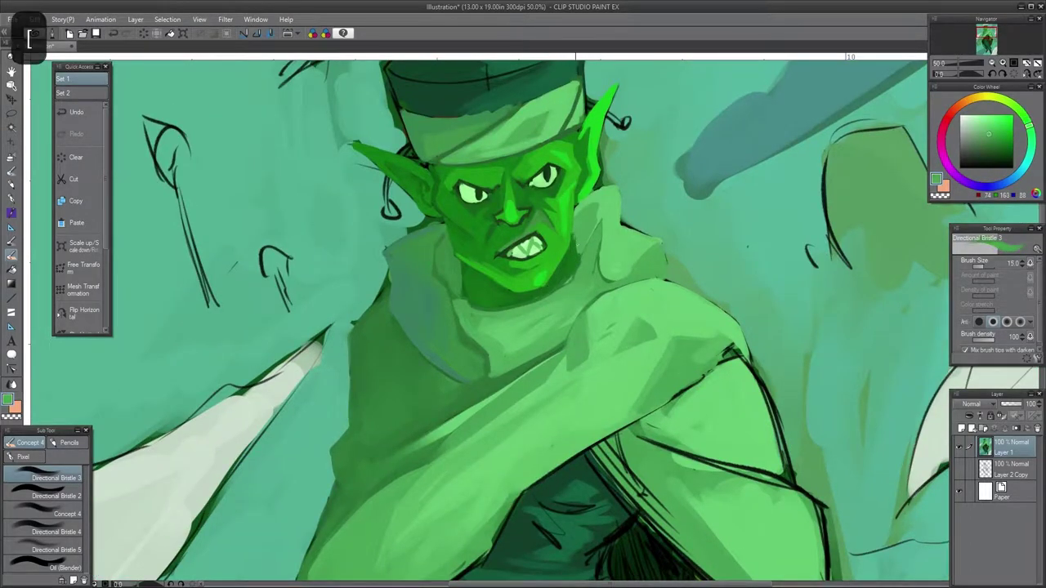
pyautogui.moveTo(523, 326)
pyautogui.mouseDown()
pyautogui.moveTo(531, 262)
pyautogui.moveTo(458, 253)
pyautogui.moveTo(515, 425)
pyautogui.mouseUp()
pyautogui.press('[')
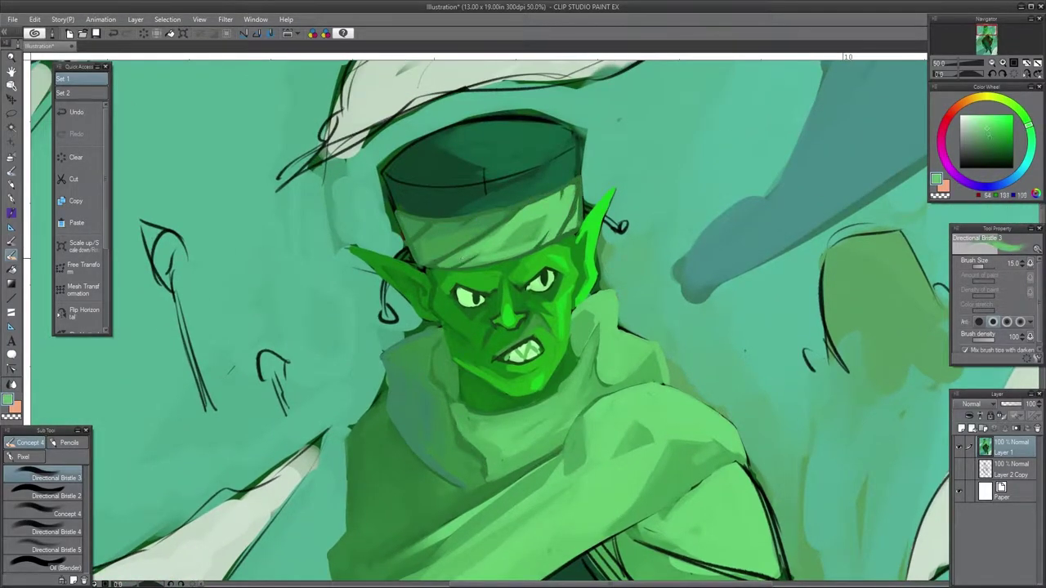
# Step: Deepen the shadow between the face and the lit-side ear with dark green
pyautogui.press(']')
pyautogui.press(']')
pyautogui.keyDown('alt'); pyautogui.click(498, 269); pyautogui.keyUp('alt')
pyautogui.moveTo(575, 393); pyautogui.dragTo(556, 353)
pyautogui.keyDown('alt'); pyautogui.click(556, 327); pyautogui.keyUp('alt')
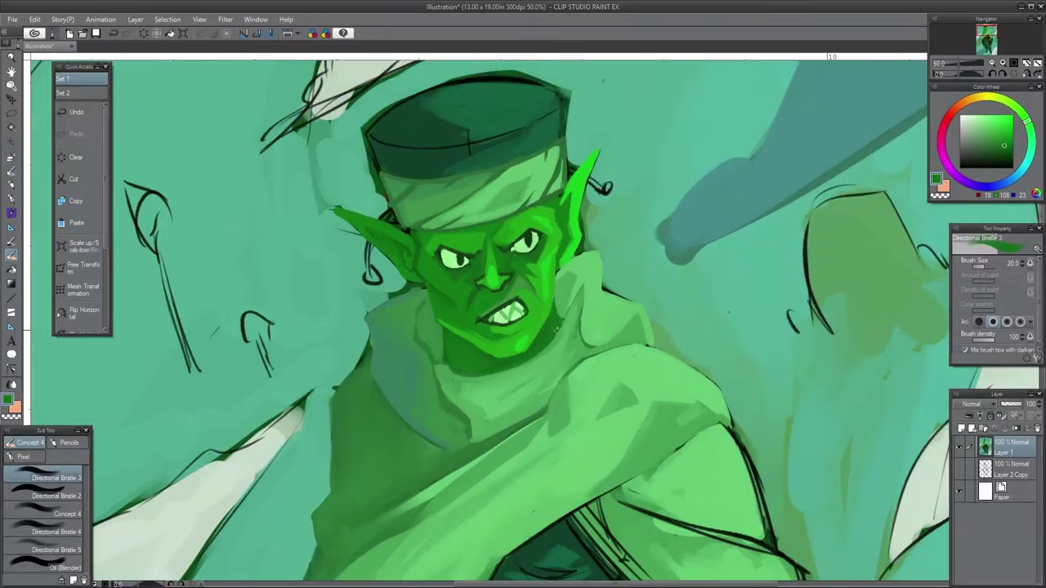
pyautogui.moveTo(457, 404); pyautogui.dragTo(515, 208)
pyautogui.hotkey('ctrl', 'z')
pyautogui.moveTo(490, 245); pyautogui.dragTo(527, 378)
pyautogui.keyDown('alt'); pyautogui.click(526, 378); pyautogui.keyUp('alt')
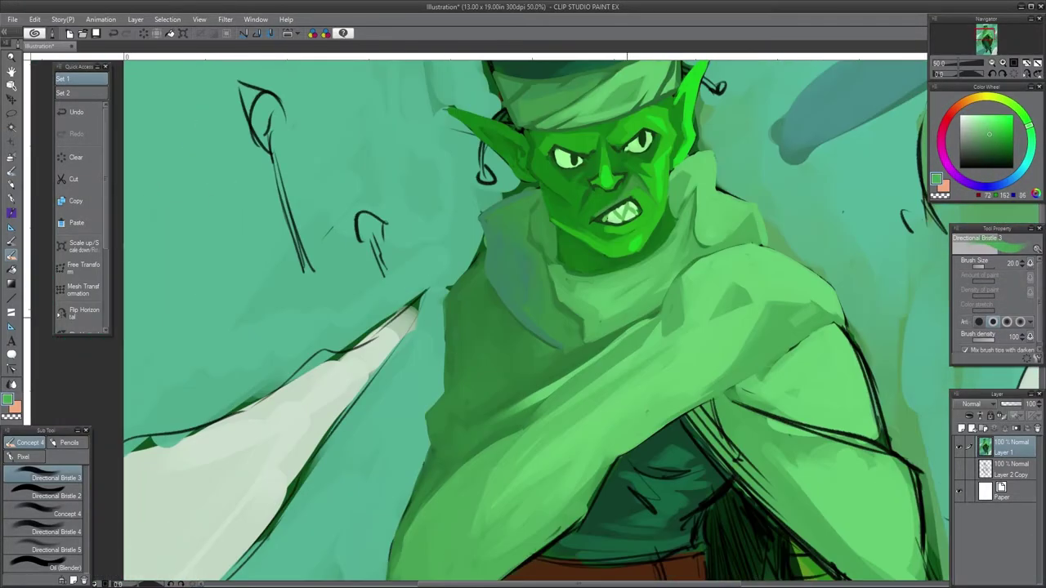
# Step: Sharpen the lit-side ear with bright green strokes
pyautogui.press('[')
pyautogui.press('[')
pyautogui.moveTo(452, 395); pyautogui.dragTo(383, 518)
pyautogui.keyDown('alt'); pyautogui.click(383, 518); pyautogui.keyUp('alt')
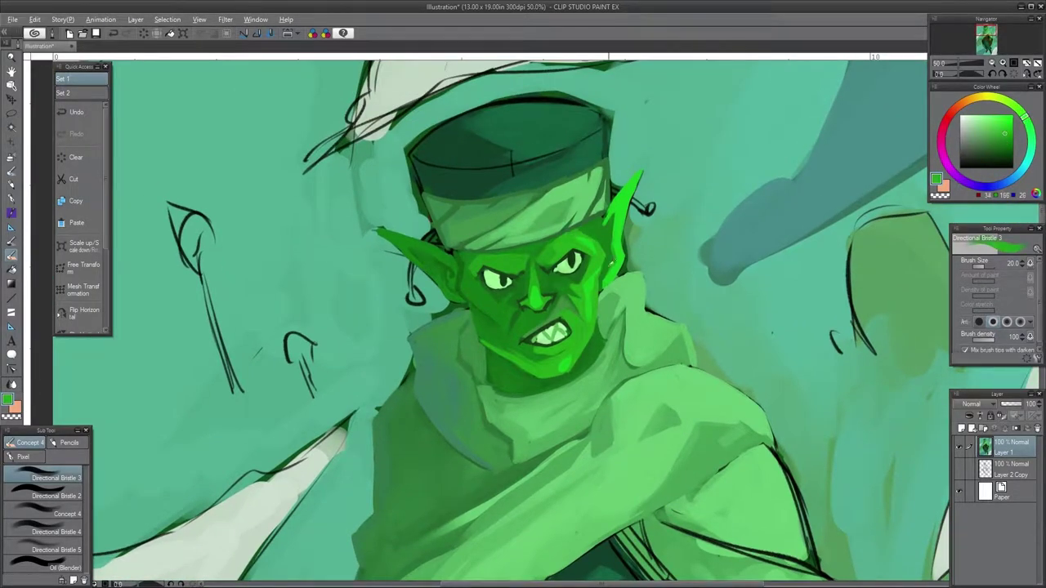
pyautogui.moveTo(568, 270); pyautogui.dragTo(516, 190)
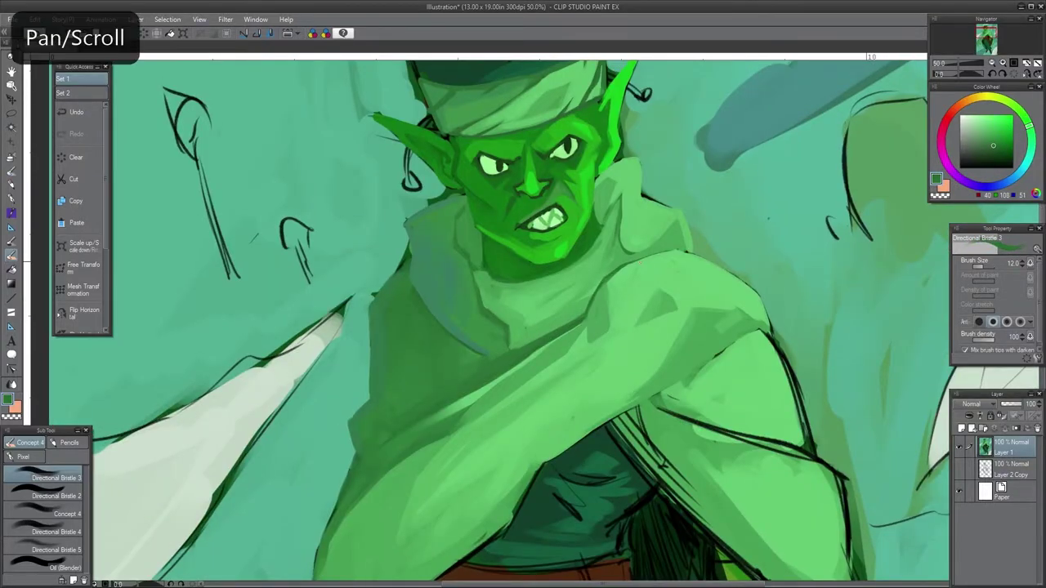
# Step: Paint over the black lines inside the hat with dark teal to form its top and side
pyautogui.press(']')
pyautogui.press(']')
pyautogui.moveTo(471, 536); pyautogui.dragTo(512, 326)
pyautogui.keyDown('alt'); pyautogui.click(511, 326); pyautogui.keyUp('alt')
pyautogui.moveTo(389, 446); pyautogui.dragTo(507, 272)
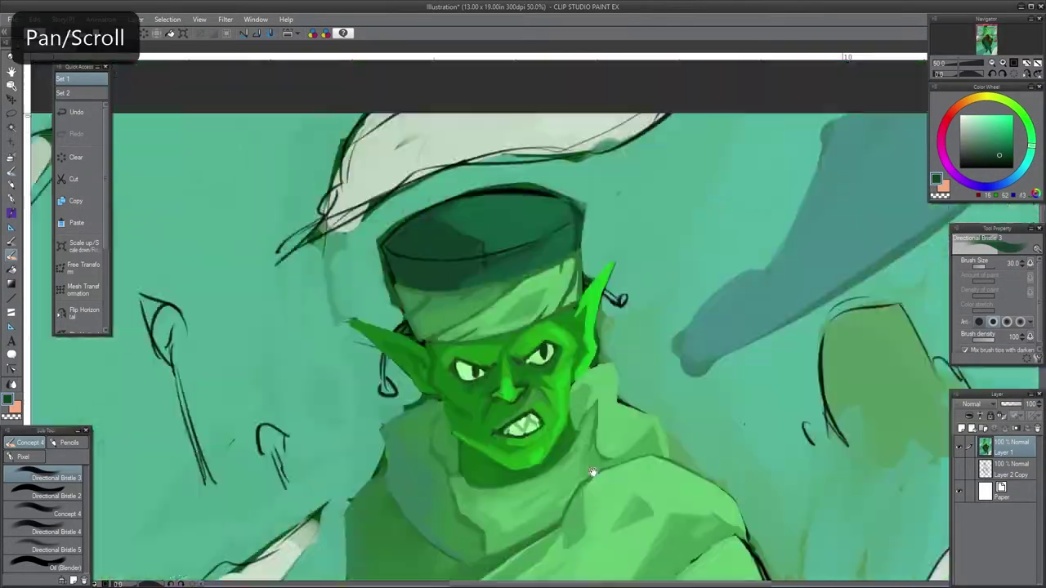
pyautogui.keyDown('alt'); pyautogui.click(507, 272); pyautogui.keyUp('alt')
pyautogui.press(',')
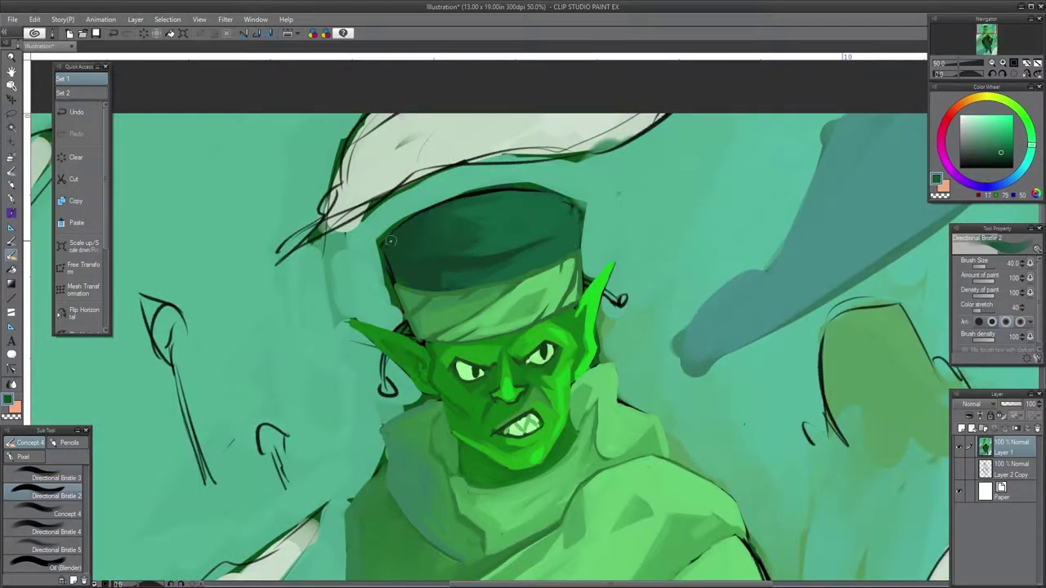
# Step: Add lighter teal folds to the lit side of the hat with the Directional Bristle 2 brush
pyautogui.press(',')
pyautogui.press(',')
pyautogui.press(',')
pyautogui.press(',')
pyautogui.hotkey('ctrl', 'z')
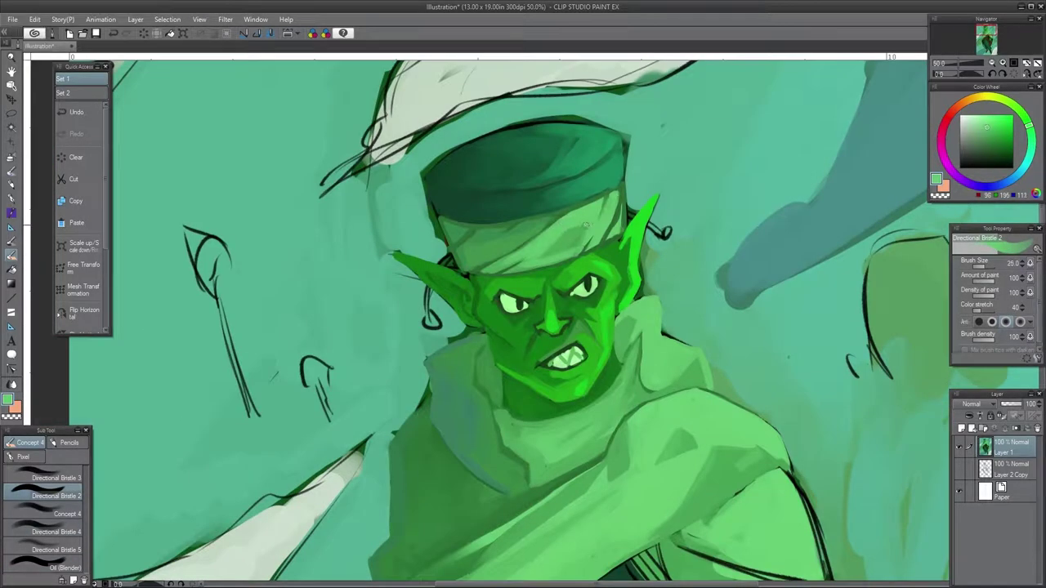
# Step: Refine the fold along the hat's lit side in mid teal with the Directional Bristle 3 brush
pyautogui.press(',')
pyautogui.press('.')
pyautogui.press('.')
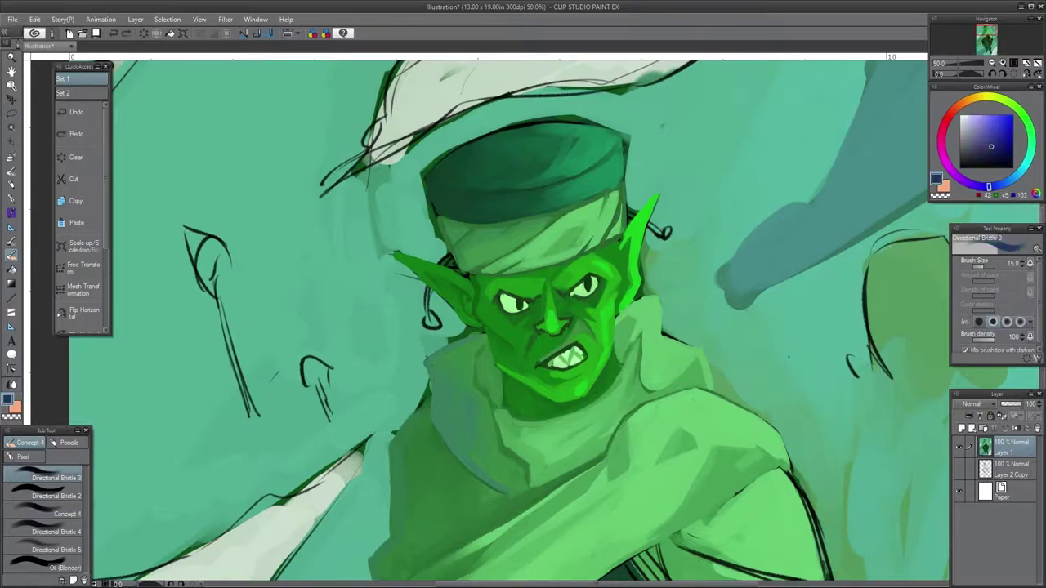
pyautogui.keyDown('alt'); pyautogui.click(613, 223); pyautogui.keyUp('alt')
pyautogui.press('[')
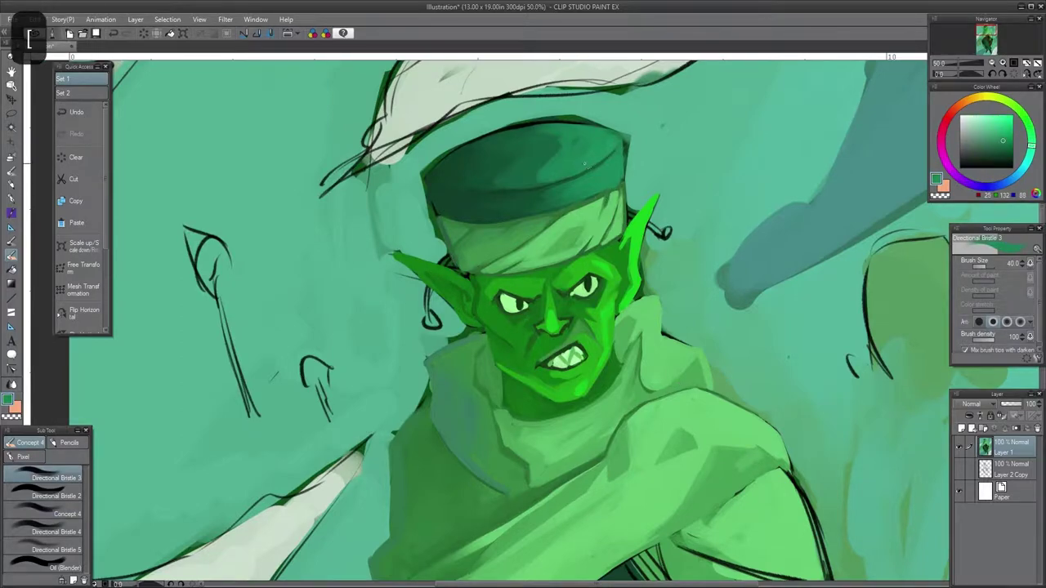
# Step: Paint the tunic's chest folds in dark and mid teal over the sketch strokes
pyautogui.scroll(-5, 524, 328)
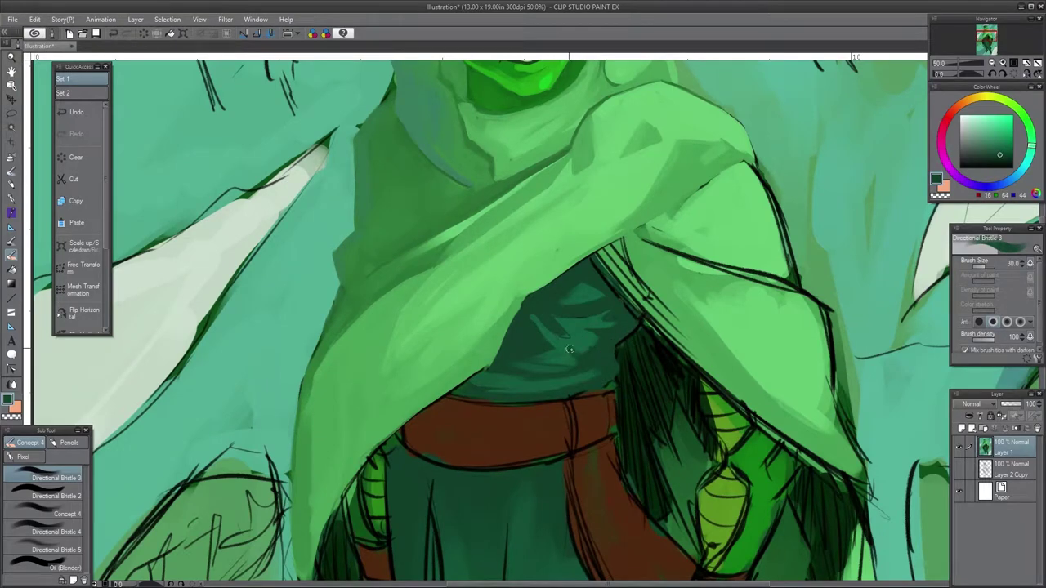
pyautogui.scroll(-3, 366, 365)
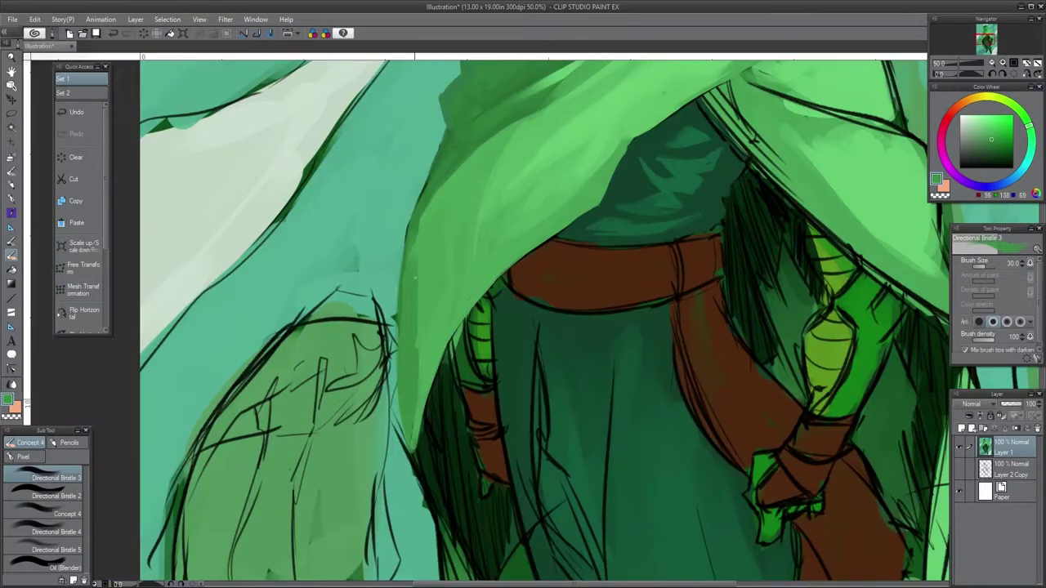
pyautogui.scroll(5, 366, 365)
# Step: Paint over the black lines along the lit-side cape's inner edge and arm fold with mid and light greens
pyautogui.scroll(-3, 552, 244)
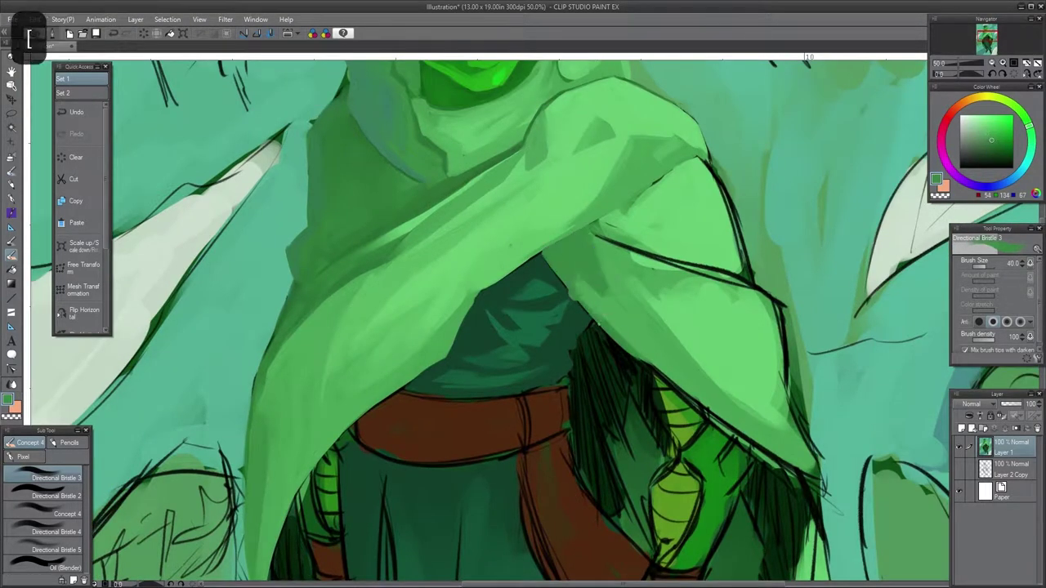
pyautogui.scroll(-3, 600, 327)
pyautogui.press(']')
pyautogui.scroll(3, 601, 327)
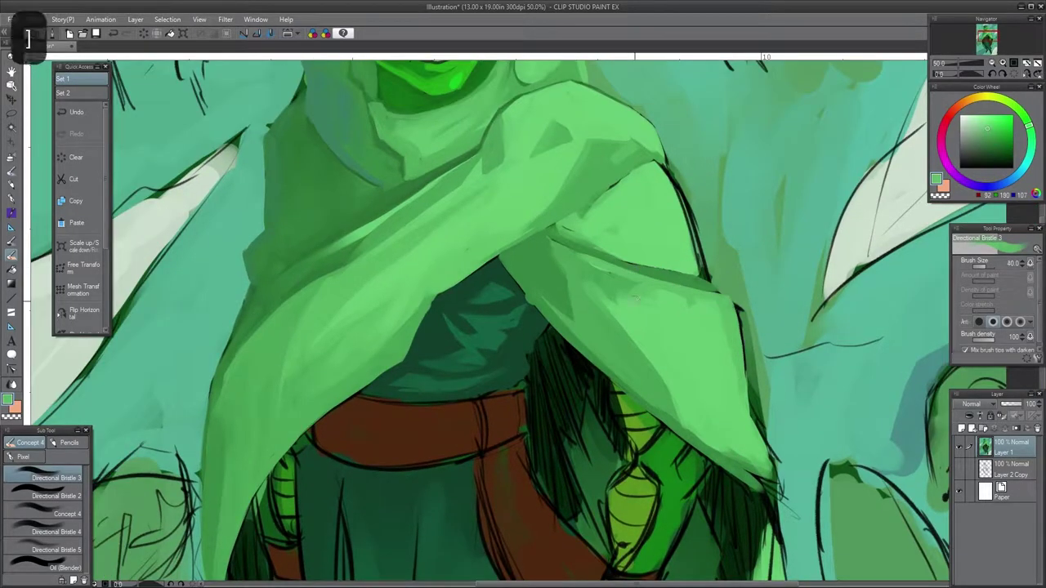
pyautogui.scroll(3, 676, 324)
pyautogui.scroll(-3, 677, 325)
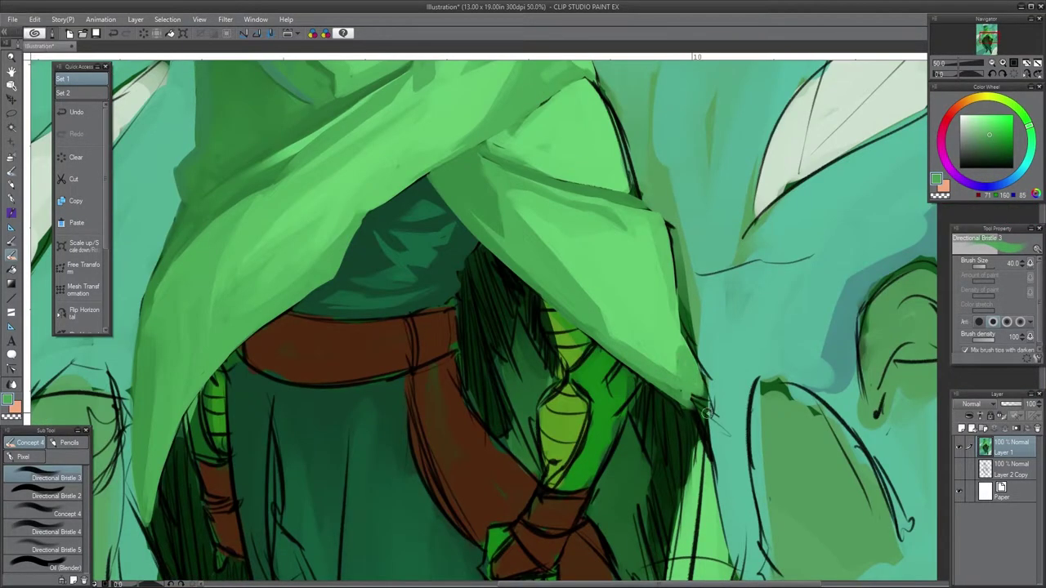
# Step: Clean up the hem and pointed corner of the lit-side cape in greens, covering the black outline
pyautogui.scroll(4, 490, 310)
pyautogui.scroll(-3, 340, 285)
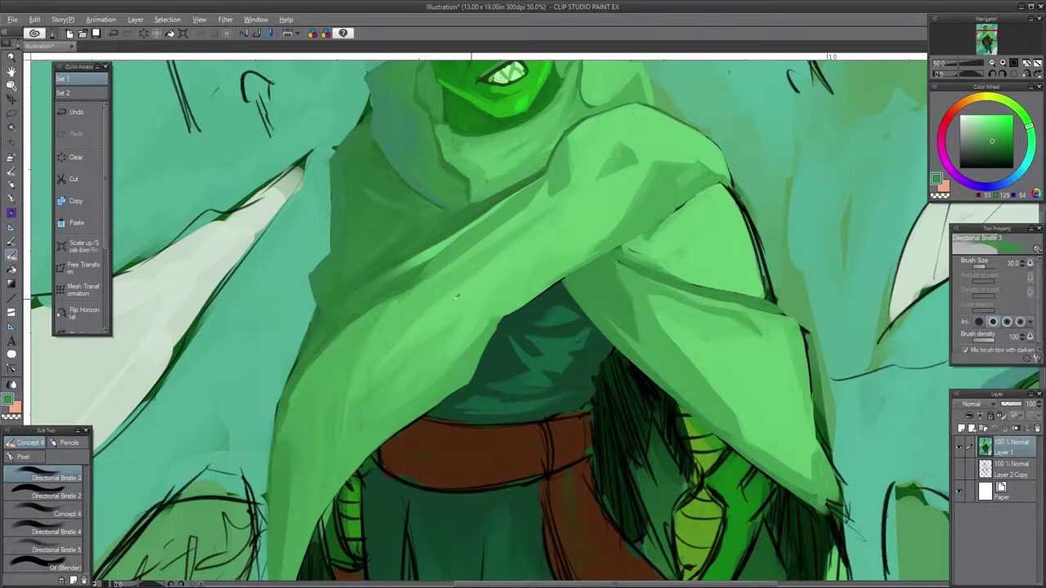
pyautogui.scroll(-4, 456, 296)
pyautogui.scroll(1, 535, 220)
pyautogui.press('[')
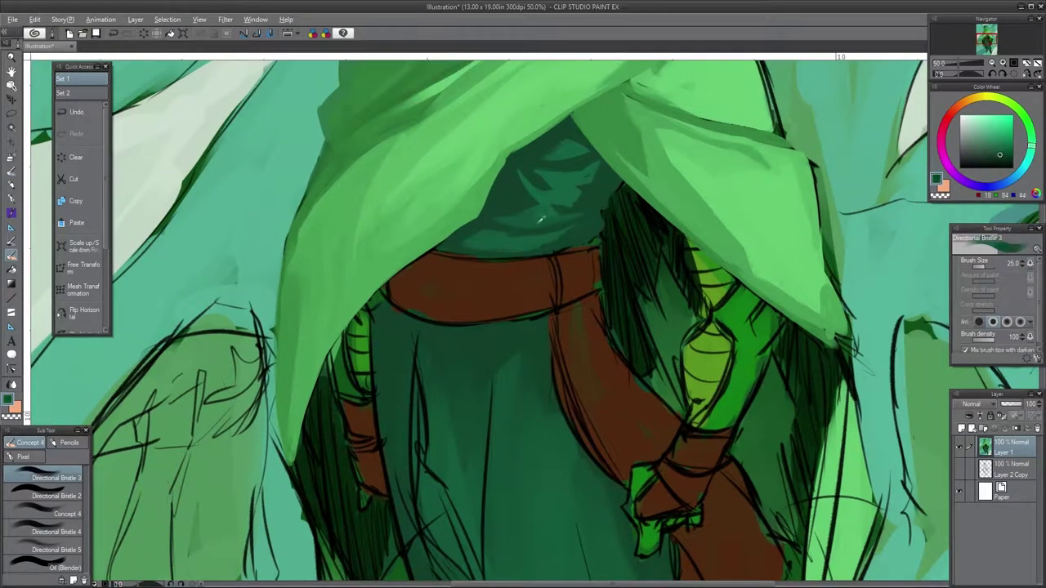
pyautogui.scroll(2, 454, 252)
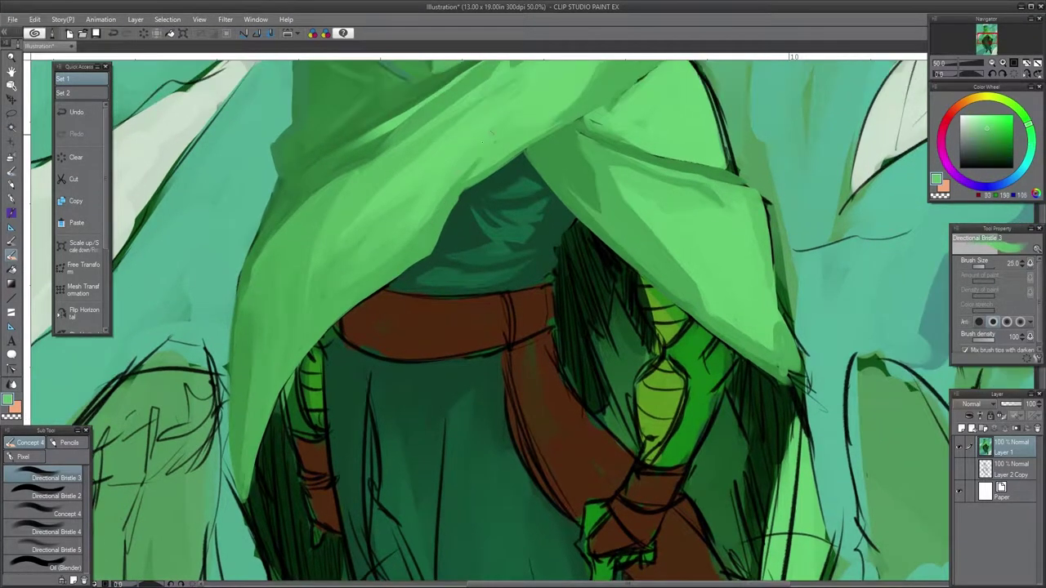
# Step: Refine the front cape drape beside the tunic with light and mid green strokes
pyautogui.scroll(2, 465, 200)
pyautogui.press(']')
pyautogui.press(']')
pyautogui.keyDown('alt'); pyautogui.click(465, 200); pyautogui.keyUp('alt')
pyautogui.scroll(3, 490, 327)
pyautogui.scroll(-5, 490, 327)
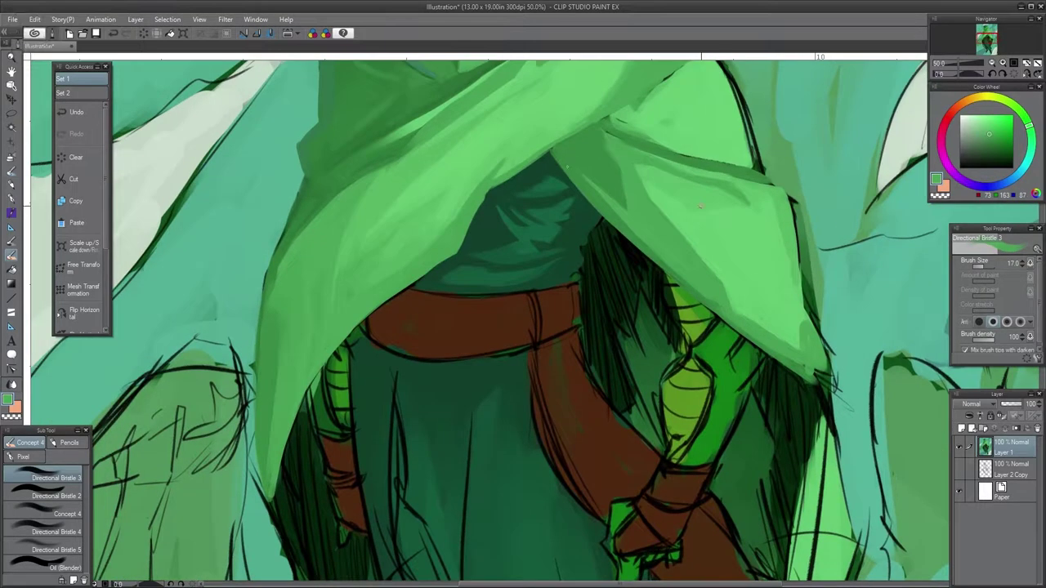
# Step: Paint the waist sash in orange-brown with darker creases over its black outline and lighten its loop
pyautogui.keyDown('alt'); pyautogui.click(506, 245); pyautogui.keyUp('alt')
pyautogui.moveTo(556, 237)
pyautogui.mouseDown()
pyautogui.moveTo(423, 264)
pyautogui.moveTo(627, 227)
pyautogui.mouseUp()
pyautogui.press('[')
pyautogui.press('[')
pyautogui.moveTo(523, 255); pyautogui.dragTo(625, 254)
pyautogui.keyDown('alt'); pyautogui.click(572, 258); pyautogui.keyUp('alt')
pyautogui.moveTo(634, 204); pyautogui.dragTo(638, 254)
pyautogui.press(']')
pyautogui.press(']')
pyautogui.press(']')
pyautogui.moveTo(510, 245)
pyautogui.mouseDown()
pyautogui.moveTo(481, 235)
pyautogui.moveTo(498, 246)
pyautogui.moveTo(531, 230)
pyautogui.mouseUp()
pyautogui.keyDown('alt'); pyautogui.click(515, 245); pyautogui.keyUp('alt')
pyautogui.press('[')
pyautogui.press('[')
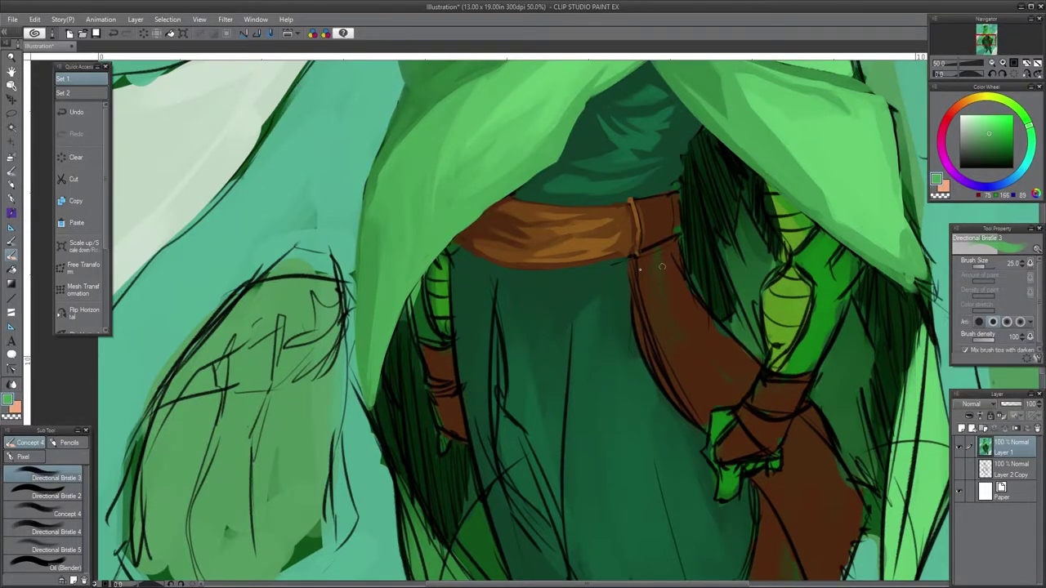
# Step: Paint the short section of sash beyond the loop in brown with orange-brown folds
pyautogui.moveTo(621, 244)
pyautogui.mouseDown()
pyautogui.moveTo(601, 306)
pyautogui.moveTo(508, 271)
pyautogui.mouseUp()
pyautogui.press('[')
pyautogui.keyDown('alt'); pyautogui.click(601, 306); pyautogui.keyUp('alt')
pyautogui.keyDown('alt'); pyautogui.click(507, 293); pyautogui.keyUp('alt')
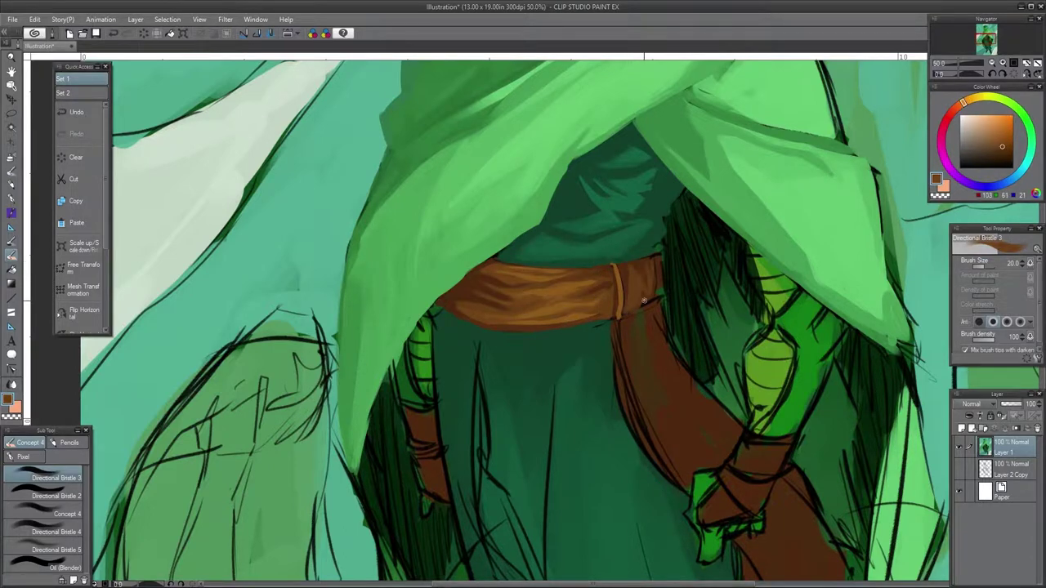
pyautogui.hotkey('ctrl', 'z')
# Step: Block in the cape's shadowed interior beside the sash with dark green over the black hatching
pyautogui.keyDown('alt'); pyautogui.click(658, 249); pyautogui.keyUp('alt')
pyautogui.press(']')
pyautogui.press(']')
pyautogui.press(']')
pyautogui.press(']')
pyautogui.moveTo(692, 286)
pyautogui.mouseDown()
pyautogui.moveTo(640, 290)
pyautogui.moveTo(622, 265)
pyautogui.mouseUp()
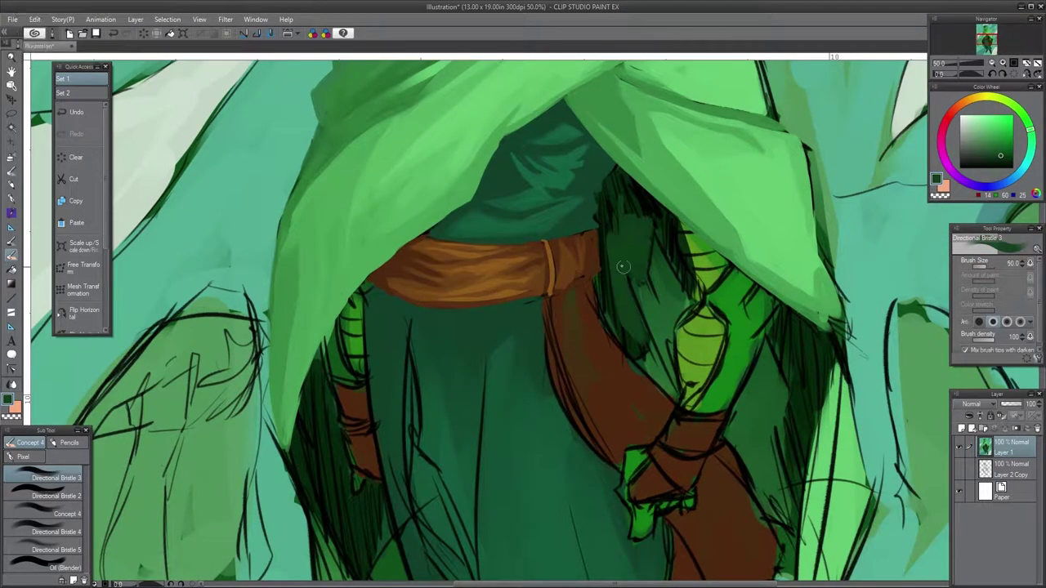
pyautogui.press('[')
pyautogui.keyDown('alt'); pyautogui.click(611, 253); pyautogui.keyUp('alt')
# Step: Paint over the black lines along the upper part of the hanging sash with dark brown
pyautogui.keyDown('alt'); pyautogui.click(550, 316); pyautogui.keyUp('alt')
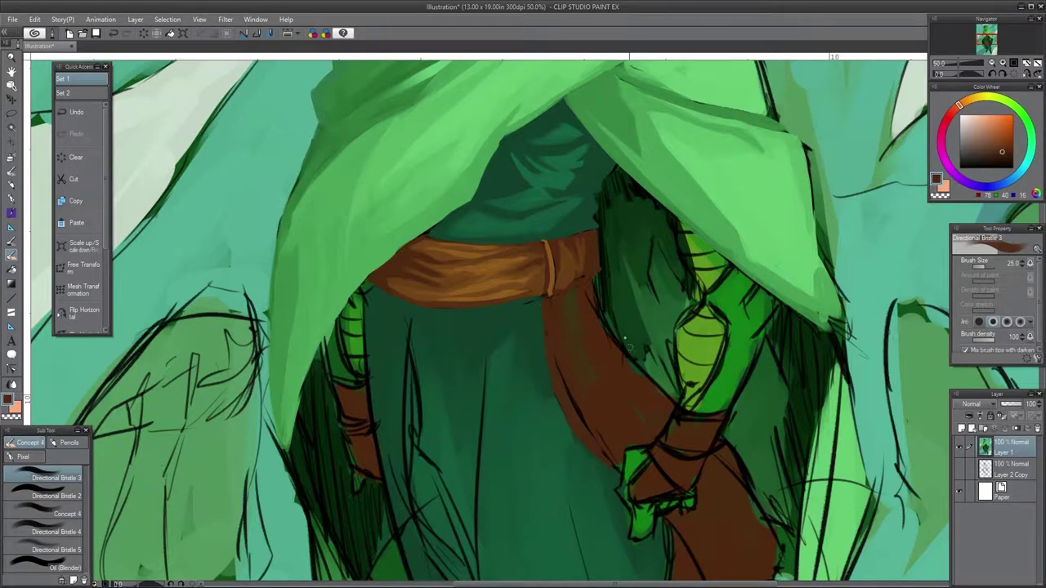
pyautogui.keyDown('alt'); pyautogui.click(607, 306); pyautogui.keyUp('alt')
pyautogui.hotkey('ctrl', 'z')
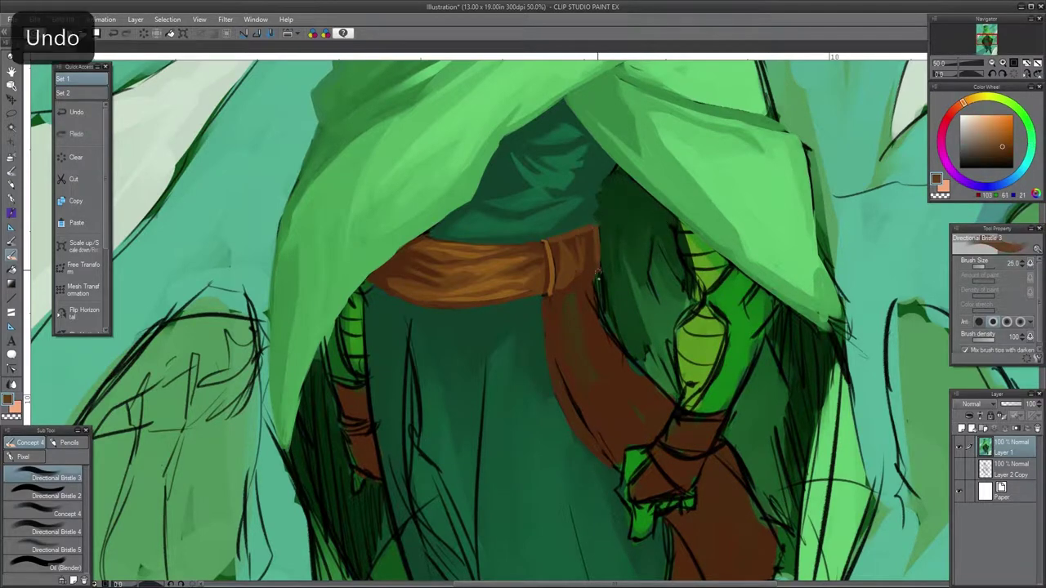
# Step: Shape the folds of the cape's interior between the sash and the arm in dark greens
pyautogui.keyDown('alt'); pyautogui.click(612, 235); pyautogui.keyUp('alt')
pyautogui.moveTo(601, 242); pyautogui.dragTo(484, 250)
pyautogui.keyDown('alt'); pyautogui.click(552, 384); pyautogui.keyUp('alt')
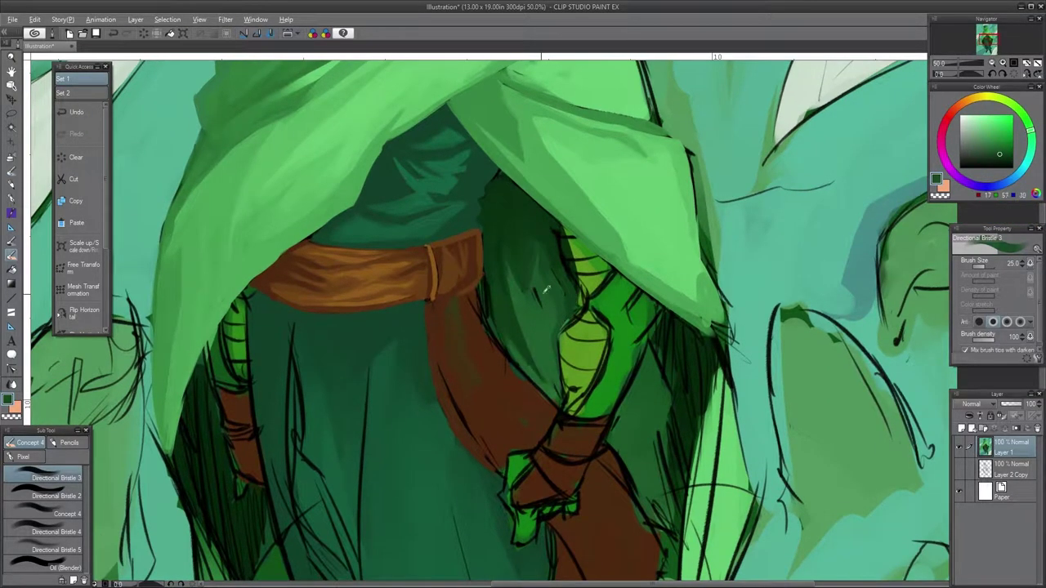
pyautogui.hotkey('ctrl', 'z')
# Step: Paint the lit-side forearm bright green and recolour the bands on its yellow-green underside muted green
pyautogui.keyDown('alt'); pyautogui.click(613, 327); pyautogui.keyUp('alt')
pyautogui.moveTo(609, 311); pyautogui.dragTo(606, 413)
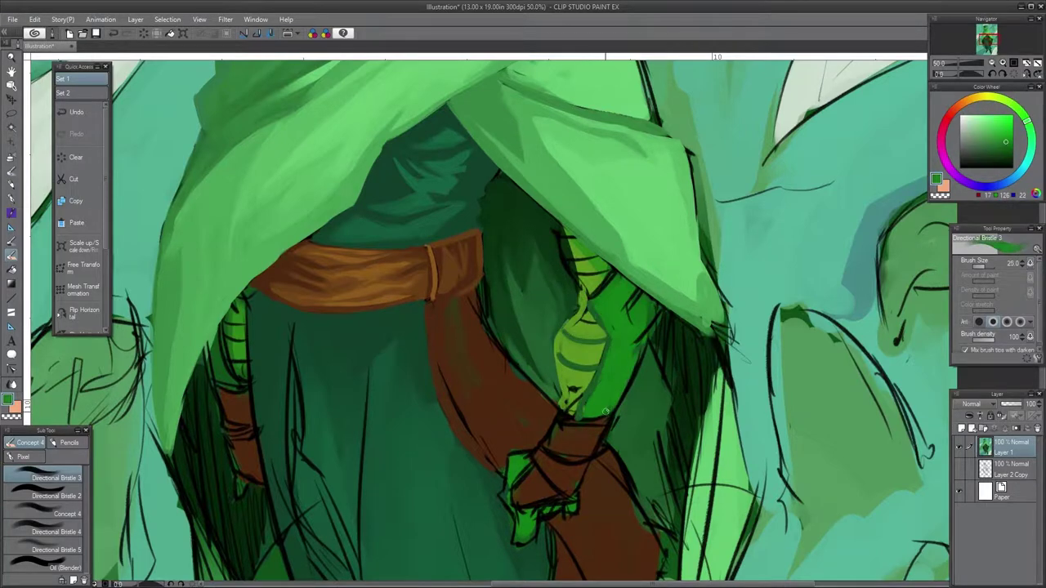
pyautogui.moveTo(652, 315)
pyautogui.mouseDown()
pyautogui.moveTo(609, 314)
pyautogui.moveTo(541, 417)
pyautogui.mouseUp()
pyautogui.press('[')
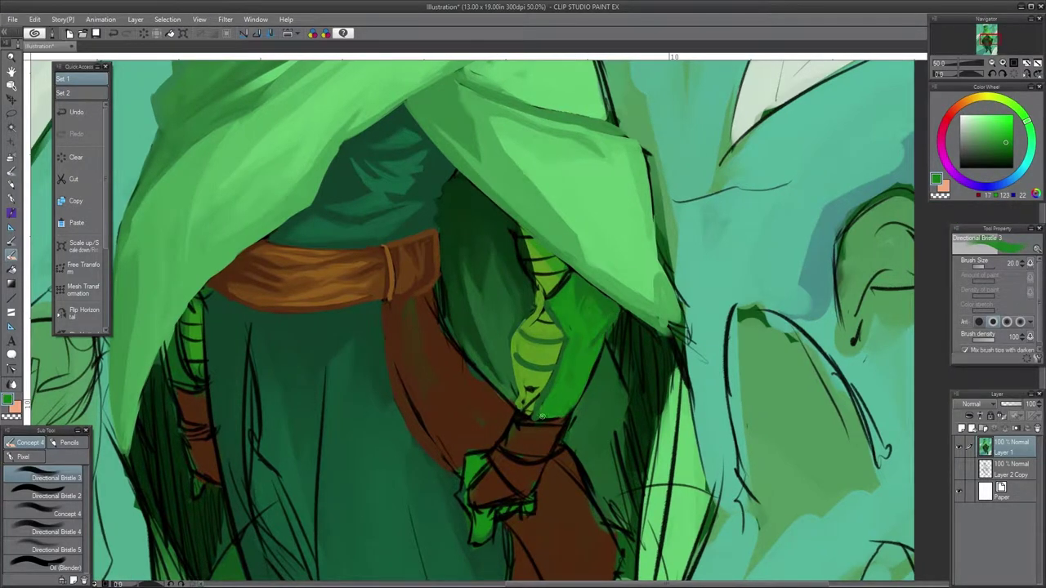
# Step: Fill the cape's interior behind the forearm with dark green over the black hatching
pyautogui.keyDown('alt'); pyautogui.click(618, 342); pyautogui.keyUp('alt')
pyautogui.press(']')
pyautogui.moveTo(618, 342)
pyautogui.mouseDown()
pyautogui.moveTo(632, 409)
pyautogui.moveTo(624, 458)
pyautogui.moveTo(634, 340)
pyautogui.moveTo(641, 459)
pyautogui.mouseUp()
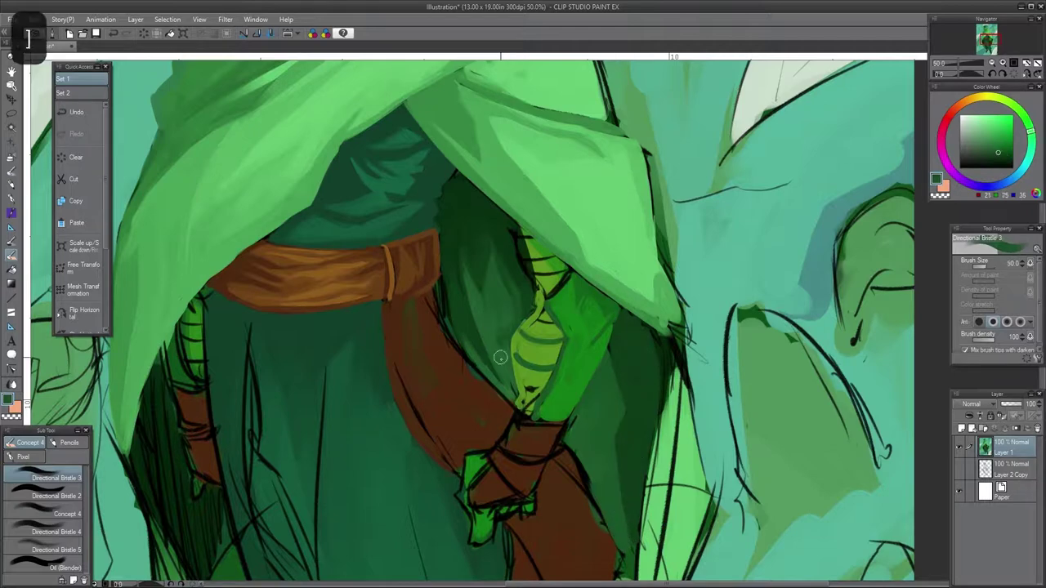
pyautogui.hotkey('ctrl', 'z')
# Step: Clean up the forearm's segmented underside and green edges, covering the remaining black marks near the wrist
pyautogui.keyDown('alt'); pyautogui.click(546, 337); pyautogui.keyUp('alt')
pyautogui.press('[')
pyautogui.keyDown('alt'); pyautogui.click(536, 323); pyautogui.keyUp('alt')
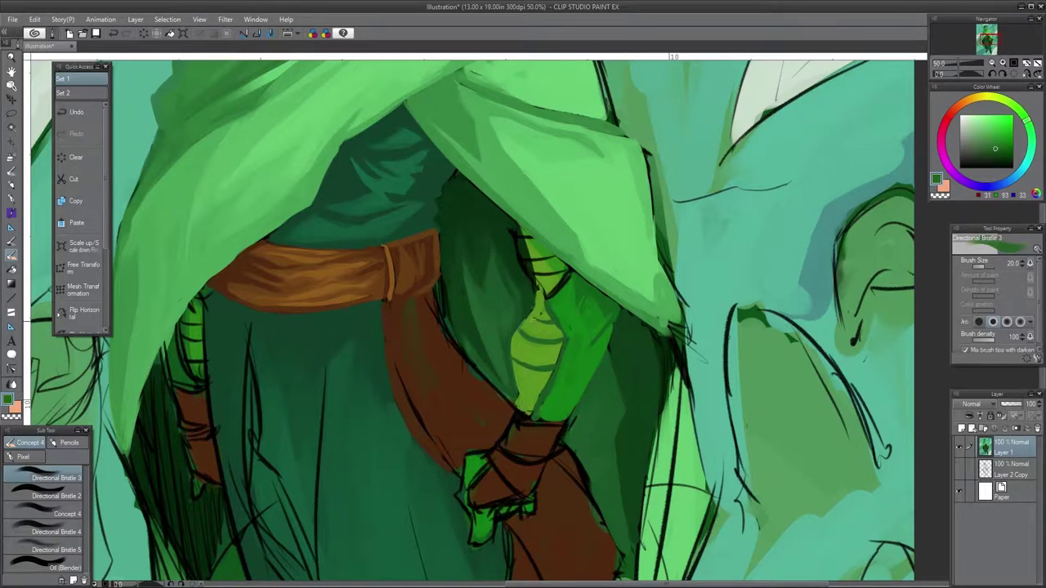
pyautogui.moveTo(583, 401); pyautogui.dragTo(646, 444)
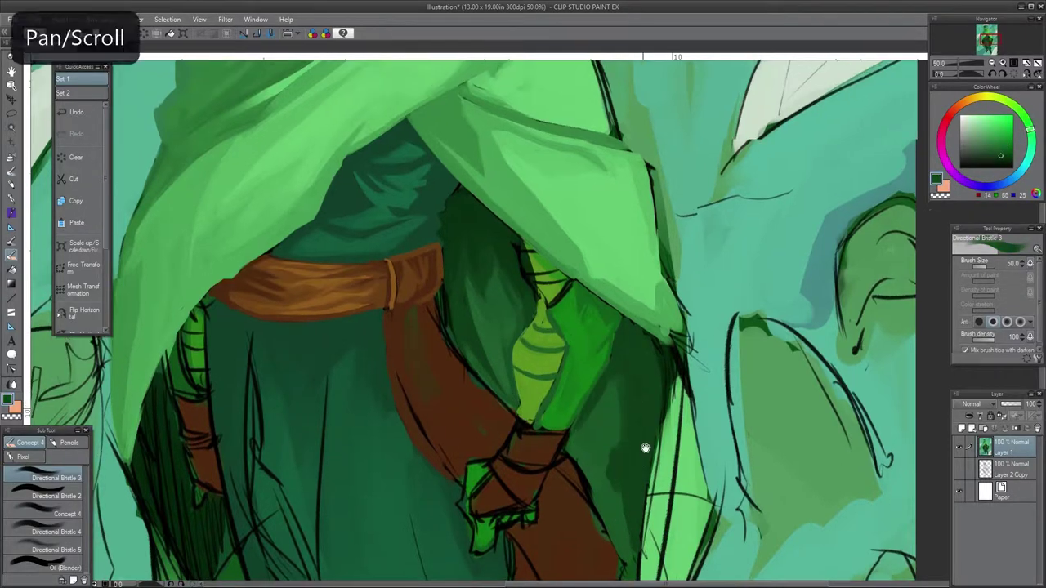
pyautogui.hotkey('ctrl', 'z')
# Step: Darken the cape's interior around the upper arm and repaint the arm's upper segments in yellow-green
pyautogui.moveTo(561, 310)
pyautogui.mouseDown()
pyautogui.moveTo(604, 297)
pyautogui.moveTo(580, 311)
pyautogui.mouseUp()
pyautogui.press(']')
pyautogui.keyDown('alt'); pyautogui.click(579, 311); pyautogui.keyUp('alt')
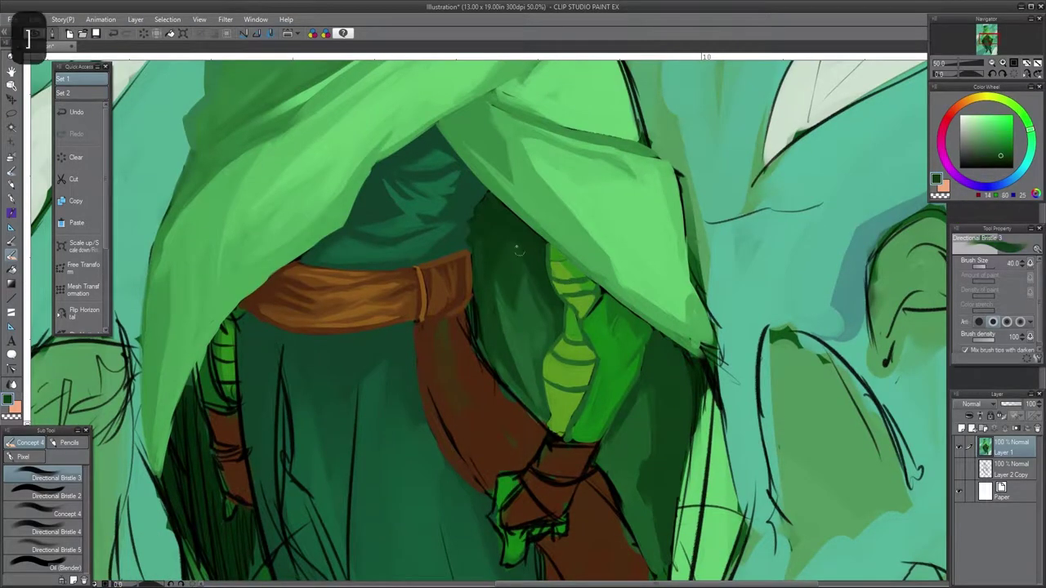
pyautogui.moveTo(528, 226); pyautogui.dragTo(466, 182)
pyautogui.keyDown('alt'); pyautogui.click(466, 181); pyautogui.keyUp('alt')
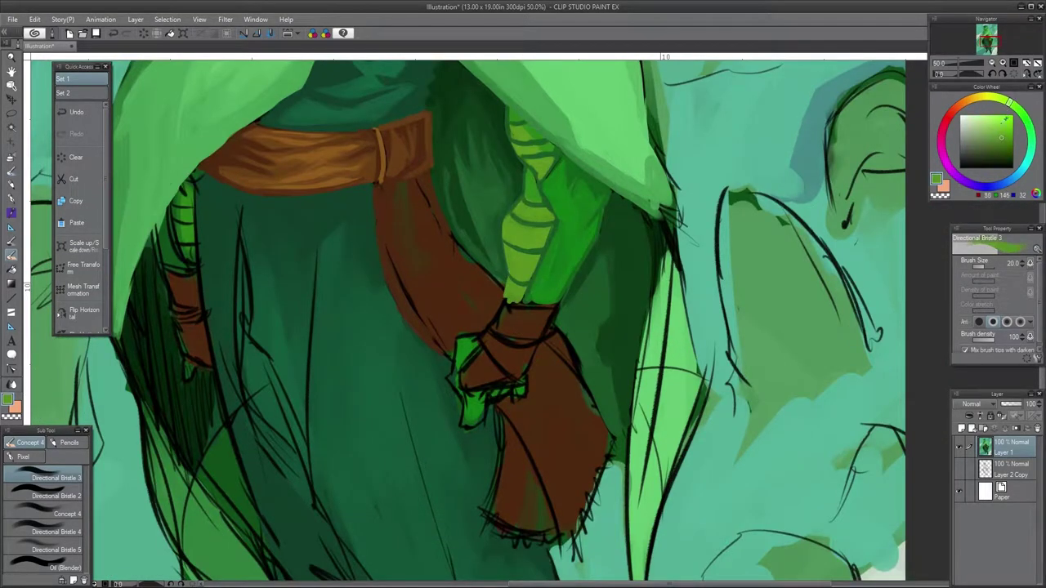
pyautogui.hotkey('ctrl', 'z')
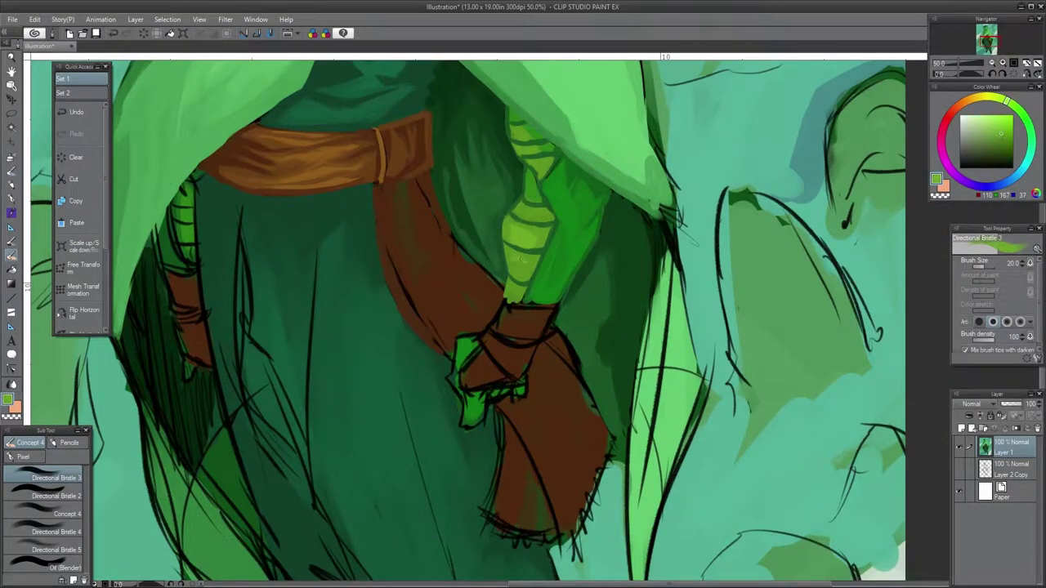
# Step: Paint the wrist and hand wrap in lighter browns over its black lines
pyautogui.keyDown('alt'); pyautogui.click(515, 329); pyautogui.keyUp('alt')
pyautogui.press(']')
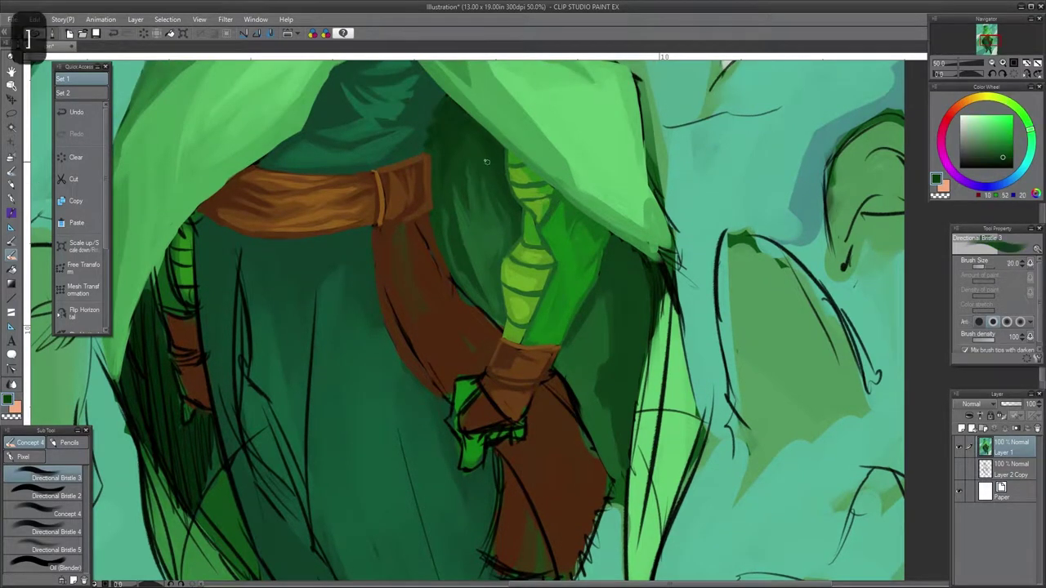
# Step: Paint the near hand's wrap in lighter browns and clean up the green thumb and fingers over the black lines
pyautogui.moveTo(720, 324)
pyautogui.mouseDown()
pyautogui.moveTo(618, 385)
pyautogui.moveTo(616, 338)
pyautogui.moveTo(552, 356)
pyautogui.mouseUp()
pyautogui.hotkey('ctrl', 'z')
pyautogui.moveTo(587, 429); pyautogui.dragTo(649, 376)
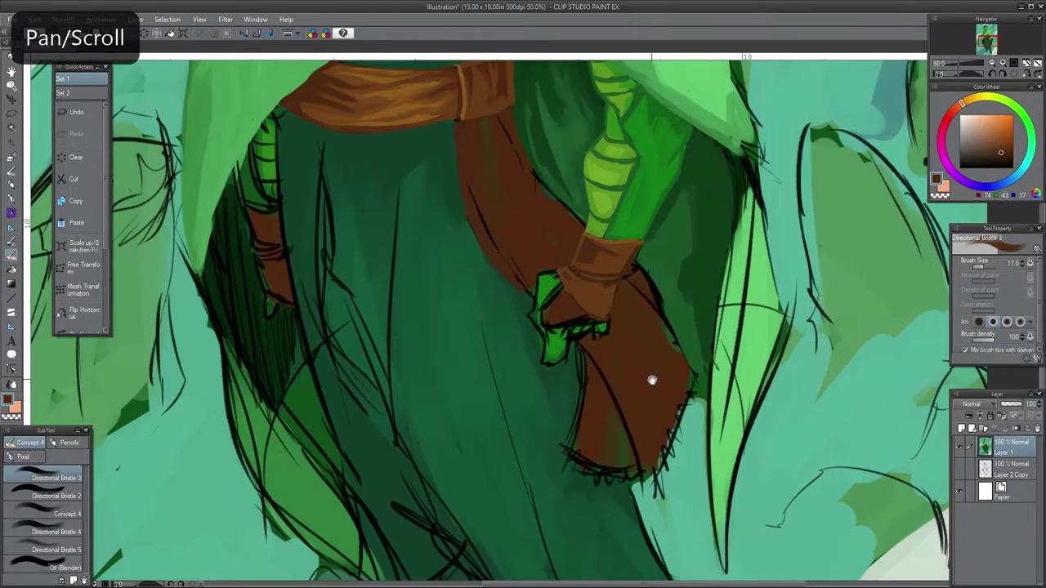
pyautogui.keyDown('alt'); pyautogui.click(627, 227); pyautogui.keyUp('alt')
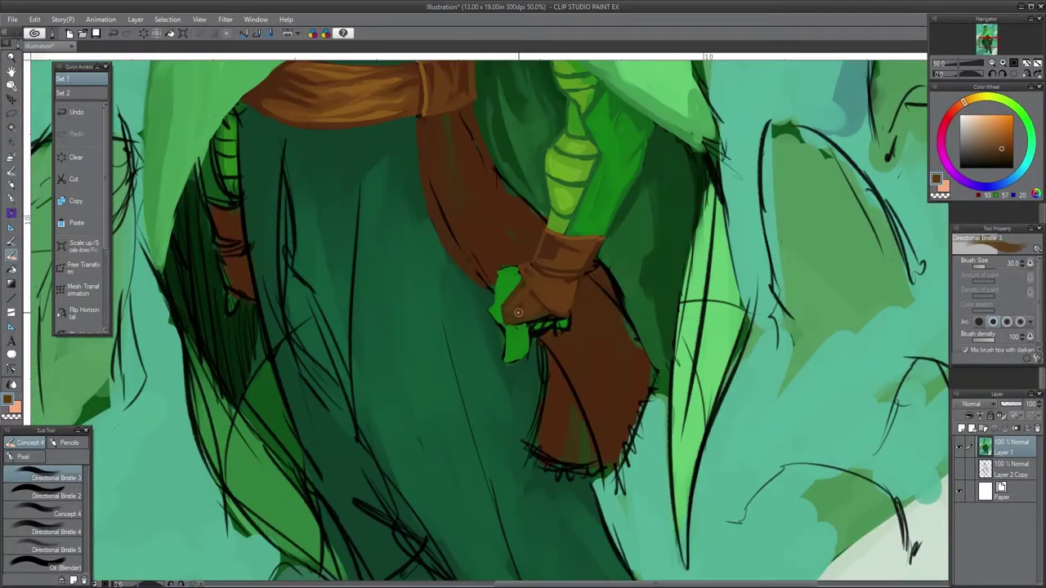
pyautogui.keyDown('alt'); pyautogui.click(590, 260); pyautogui.keyUp('alt')
pyautogui.moveTo(590, 260); pyautogui.dragTo(572, 337)
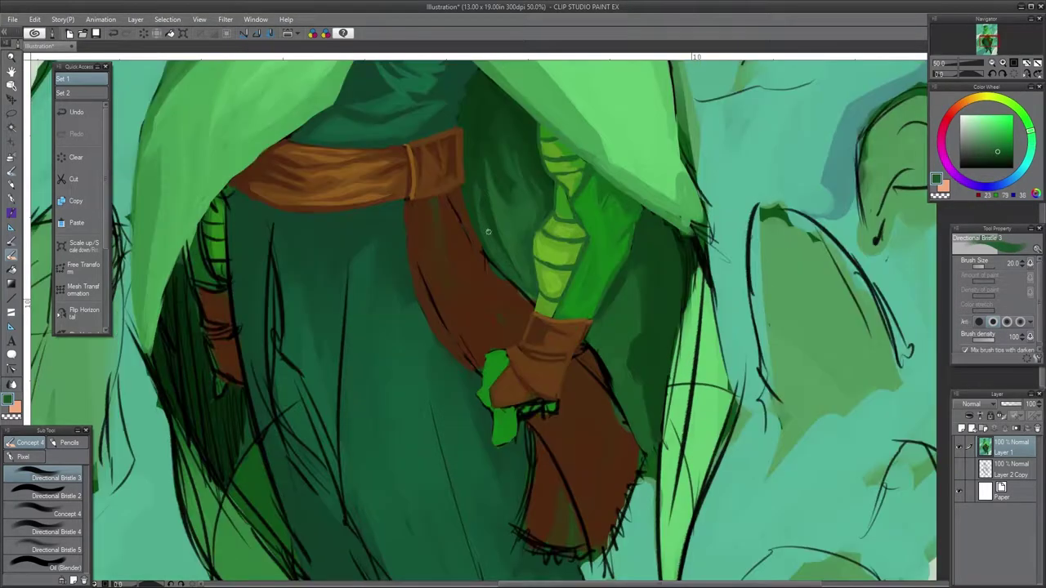
# Step: Smooth the dark green cape interior beside the forearm and add light brown fold highlights to the wrist wrap
pyautogui.press(',')
pyautogui.press('.')
pyautogui.press('.')
pyautogui.press('.')
pyautogui.press('.')
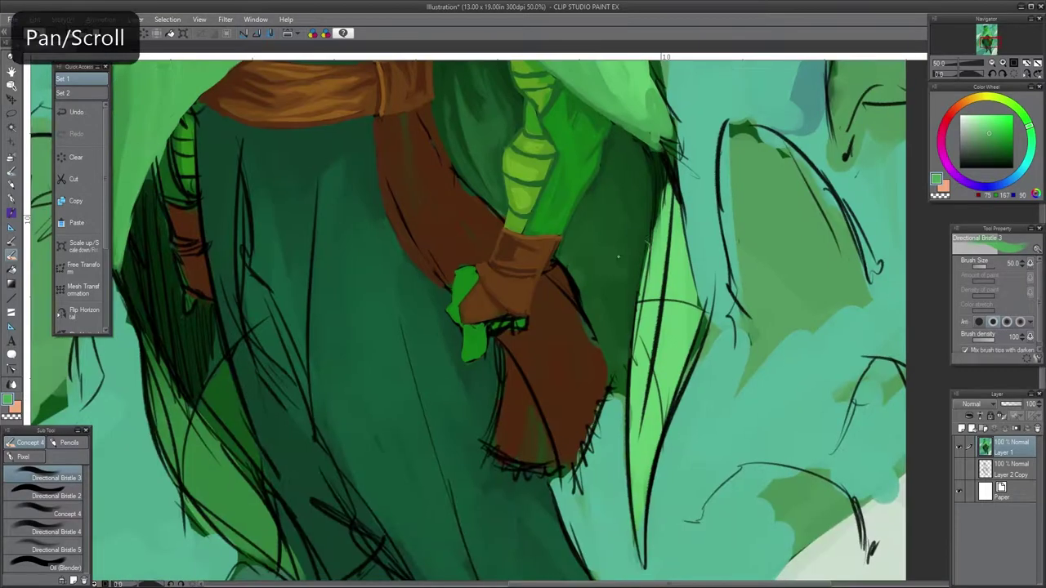
pyautogui.keyDown('alt'); pyautogui.click(540, 245); pyautogui.keyUp('alt')
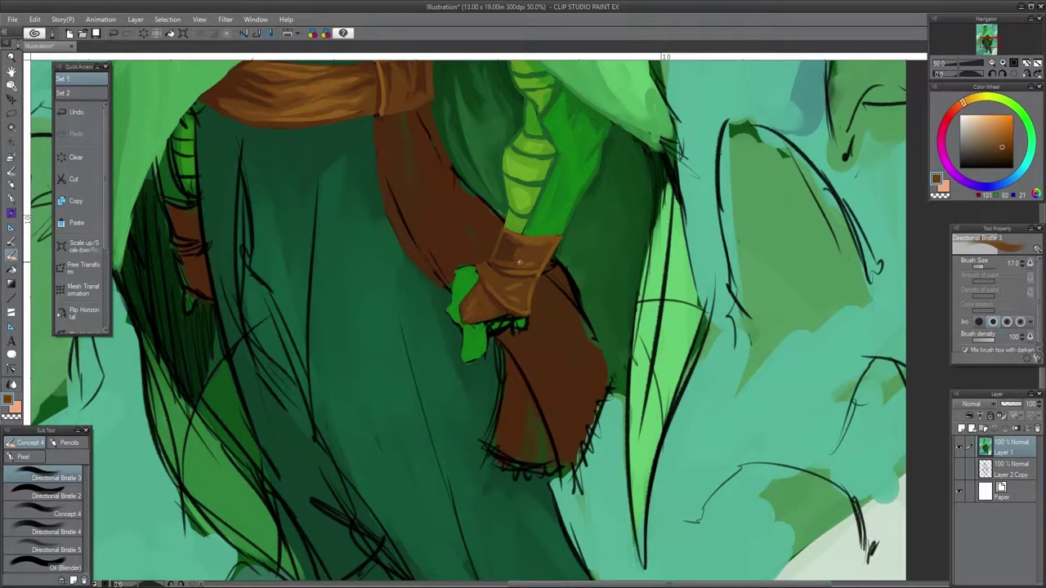
# Step: Paint the fingertips below the hand wrap in bright green over their black outlines
pyautogui.keyDown('alt'); pyautogui.click(626, 211); pyautogui.keyUp('alt')
pyautogui.scroll(-1, 626, 211)
pyautogui.scroll(1, 626, 210)
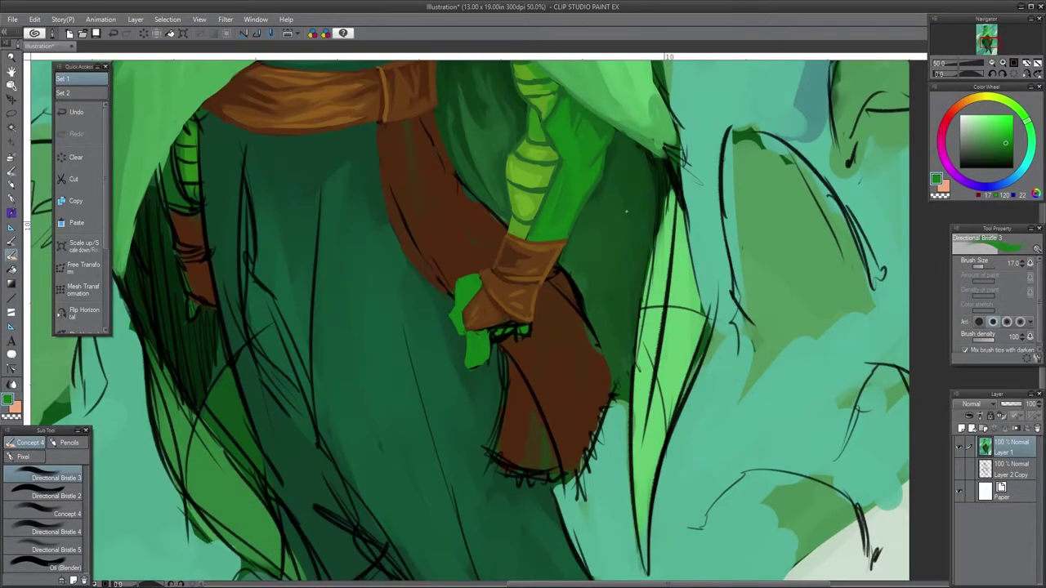
pyautogui.scroll(-1, 626, 211)
pyautogui.hotkey('ctrl', 'z')
pyautogui.scroll(1, 541, 280)
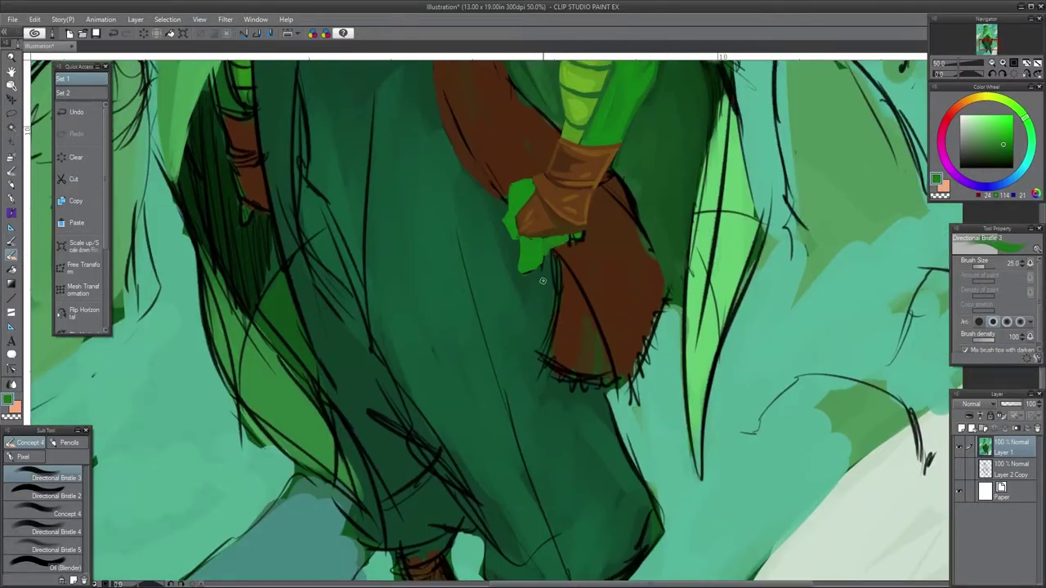
pyautogui.keyDown('alt'); pyautogui.click(531, 274); pyautogui.keyUp('alt')
pyautogui.moveTo(563, 245); pyautogui.dragTo(579, 258)
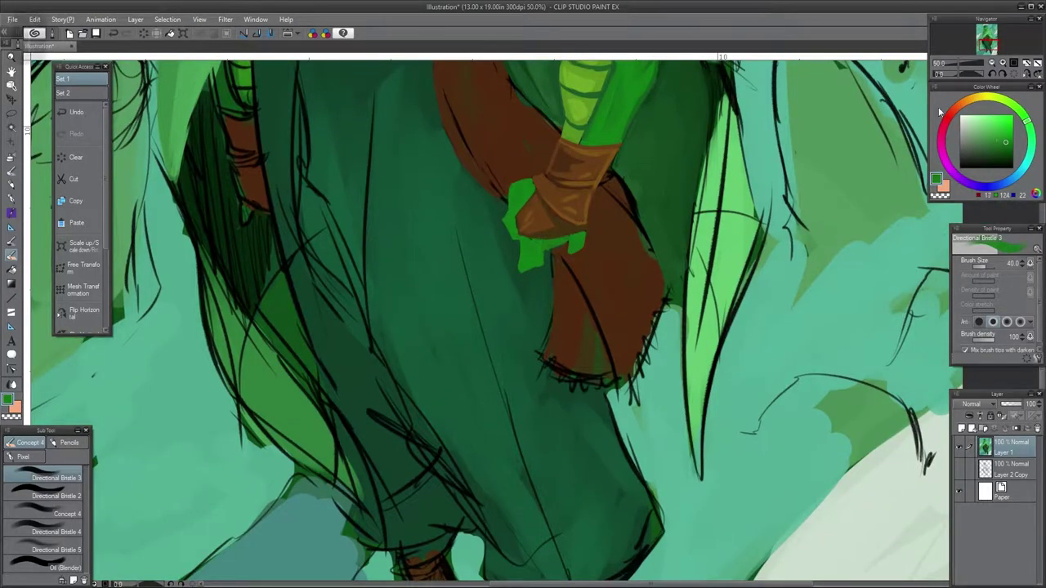
# Step: Cover the black lines around the fingers and along the sash's hanging end with the surrounding green and brown
pyautogui.keyDown('alt'); pyautogui.click(572, 270); pyautogui.keyUp('alt')
pyautogui.scroll(-1, 536, 260)
pyautogui.scroll(1, 523, 245)
pyautogui.hotkey('ctrl', 'z')
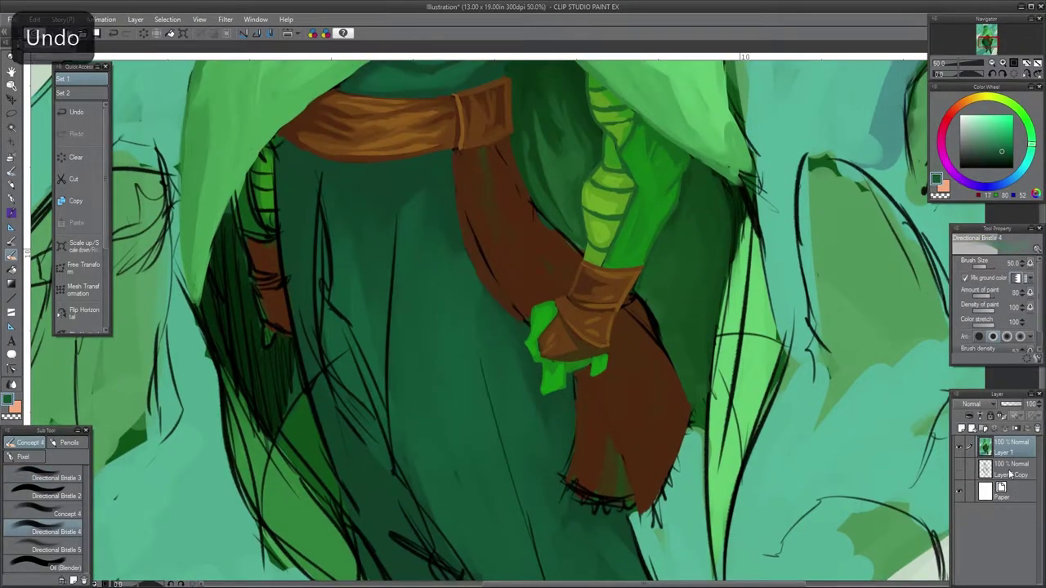
# Step: Model the hanging sash above the hand with lighter brown folds and a darker inner edge, covering its black lines
pyautogui.moveTo(505, 269); pyautogui.dragTo(496, 212)
pyautogui.keyDown('alt'); pyautogui.click(470, 205); pyautogui.keyUp('alt')
pyautogui.moveTo(461, 172); pyautogui.dragTo(490, 302)
pyautogui.hotkey('ctrl', 'z')
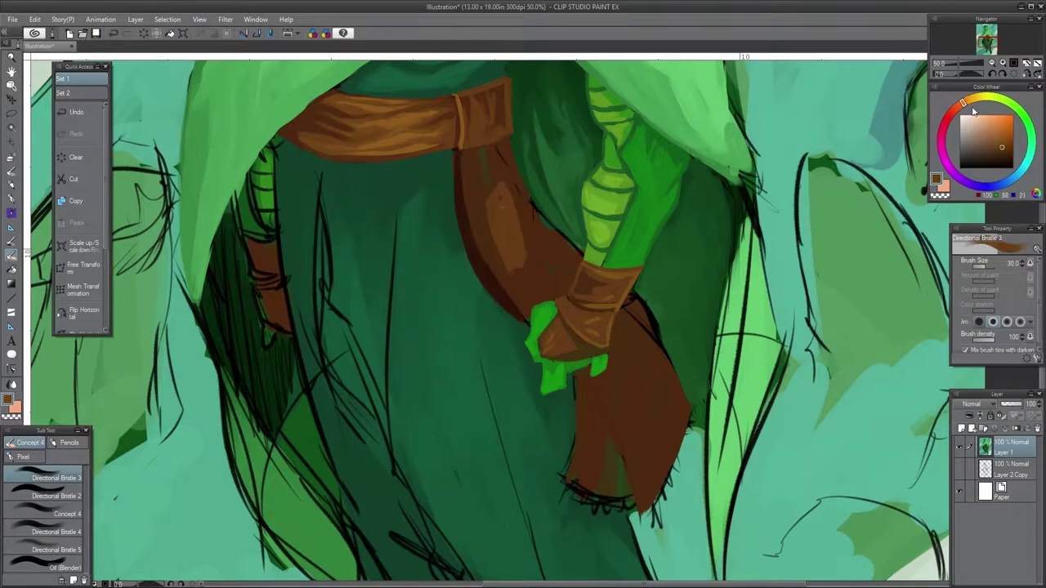
pyautogui.keyDown('alt'); pyautogui.click(507, 229); pyautogui.keyUp('alt')
pyautogui.moveTo(499, 197); pyautogui.dragTo(515, 253)
pyautogui.hotkey('ctrl', 'z')
pyautogui.moveTo(535, 216); pyautogui.dragTo(550, 273)
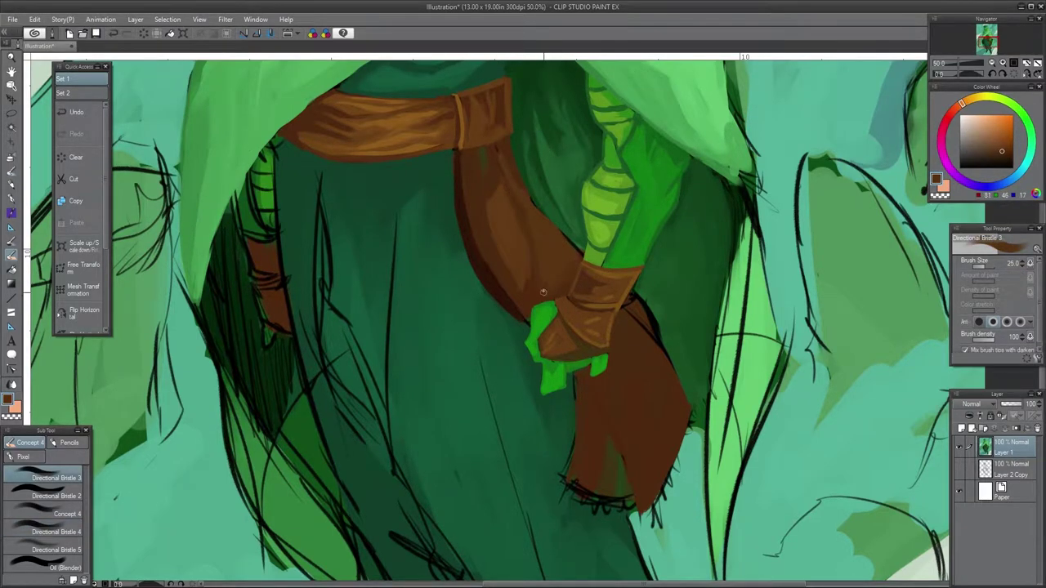
# Step: Shape the sash end below the hand with lighter brown planes and dark brown folds
pyautogui.keyDown('alt'); pyautogui.click(587, 292); pyautogui.keyUp('alt')
pyautogui.moveTo(629, 314)
pyautogui.mouseDown()
pyautogui.moveTo(658, 385)
pyautogui.moveTo(641, 412)
pyautogui.mouseUp()
pyautogui.moveTo(658, 376)
pyautogui.mouseDown()
pyautogui.moveTo(623, 312)
pyautogui.moveTo(596, 462)
pyautogui.mouseUp()
pyautogui.keyDown('alt'); pyautogui.click(621, 343); pyautogui.keyUp('alt')
pyautogui.keyDown('alt'); pyautogui.click(663, 267); pyautogui.keyUp('alt')
pyautogui.keyDown('alt'); pyautogui.click(685, 409); pyautogui.keyUp('alt')
pyautogui.press('[')
pyautogui.press('[')
pyautogui.press('[')
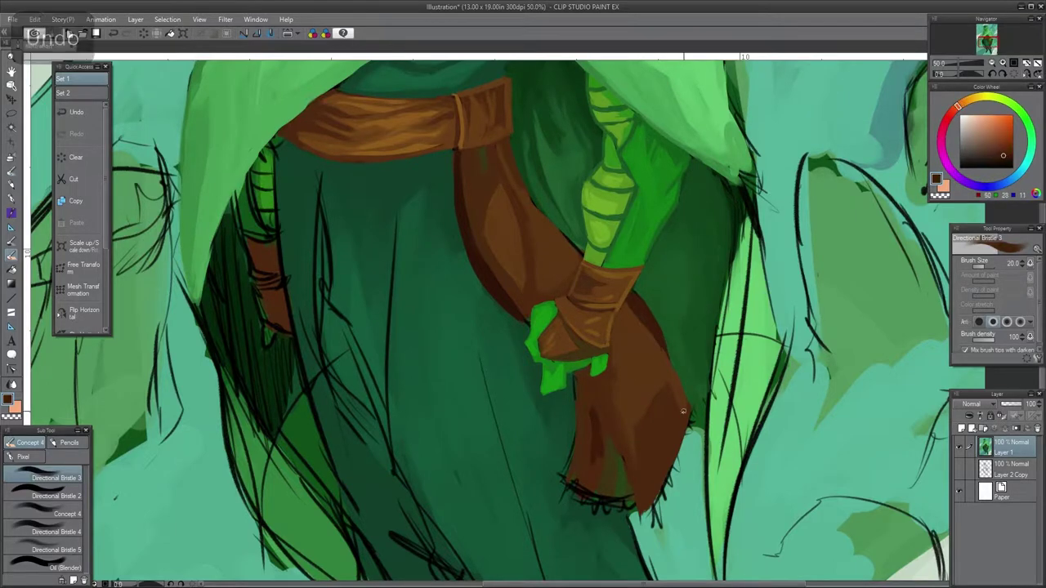
pyautogui.hotkey('ctrl', 'z')
pyautogui.press(']')
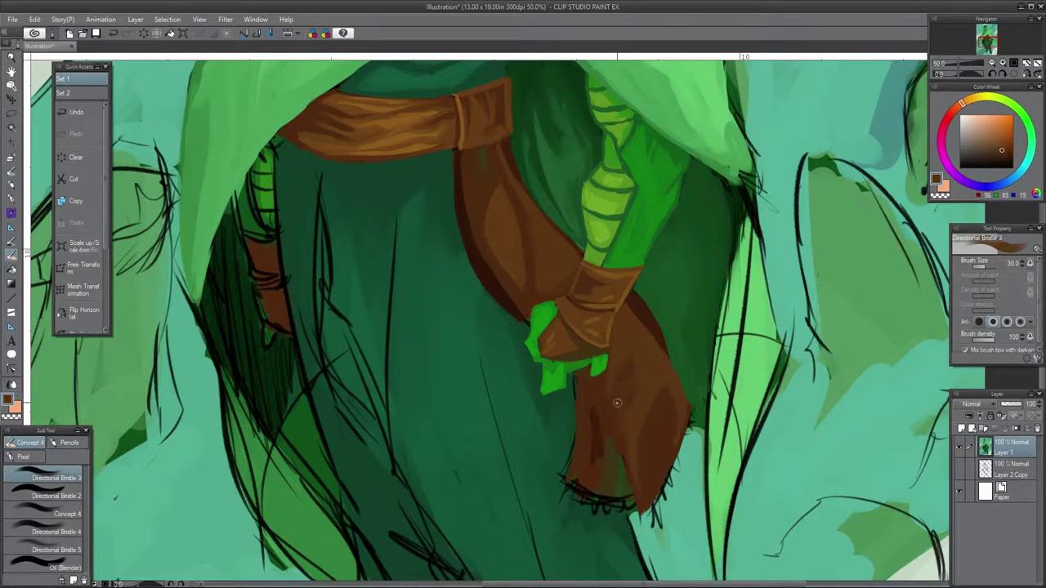
# Step: Refine the sash's fold shadows, darken its rear flap, and paint over the frayed black marks along its lower edge
pyautogui.keyDown('alt'); pyautogui.click(500, 183); pyautogui.keyUp('alt')
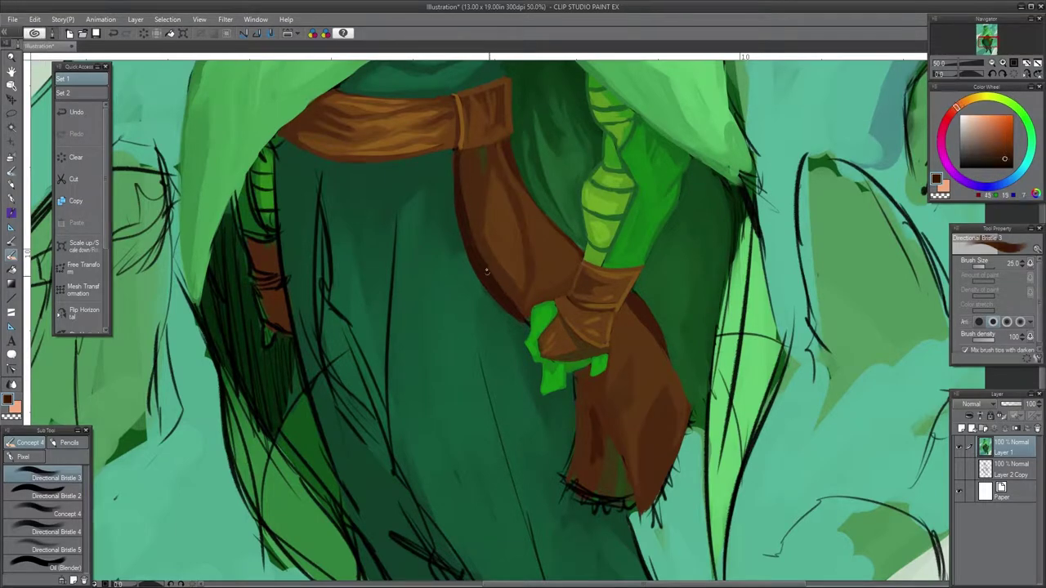
pyautogui.moveTo(586, 400); pyautogui.dragTo(549, 265)
pyautogui.keyDown('alt'); pyautogui.click(611, 380); pyautogui.keyUp('alt')
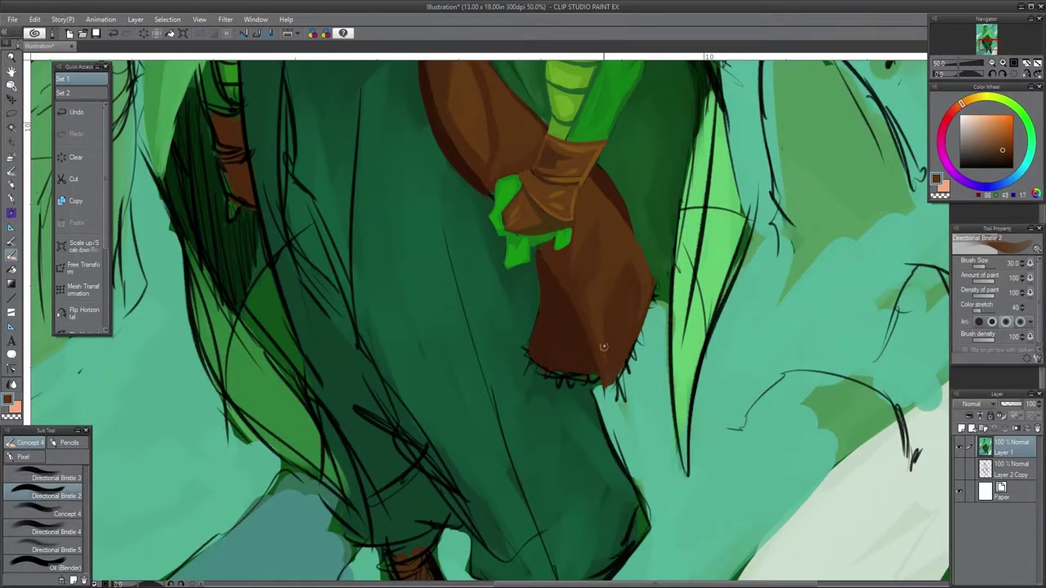
pyautogui.press('b')
pyautogui.keyDown('alt'); pyautogui.click(484, 309); pyautogui.keyUp('alt')
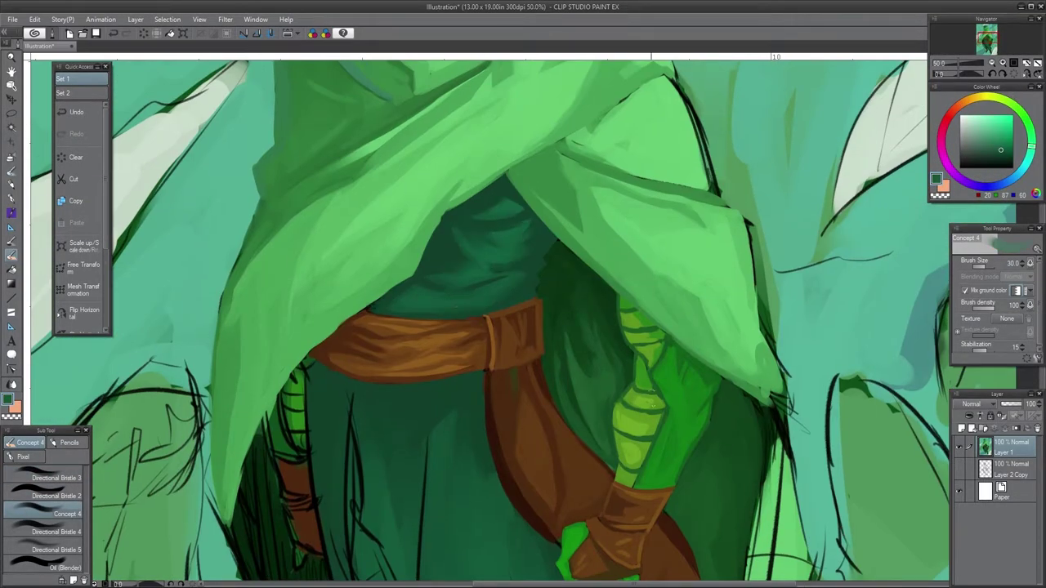
pyautogui.press('b')
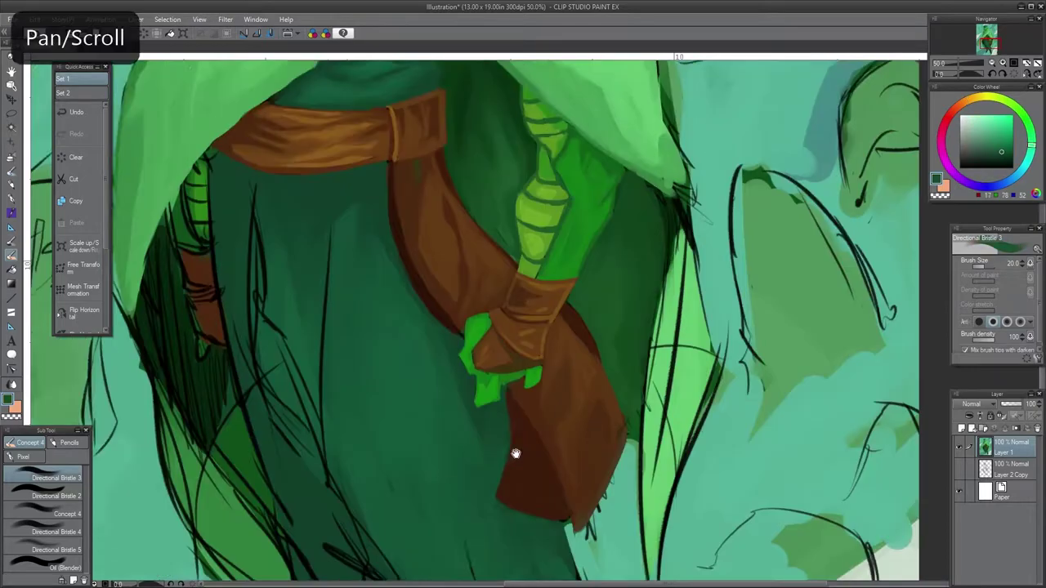
pyautogui.moveTo(516, 454); pyautogui.dragTo(642, 420)
# Step: Add darker green fold shading to the teal shirt beneath the cape opening
pyautogui.keyDown('alt'); pyautogui.click(560, 302); pyautogui.keyUp('alt')
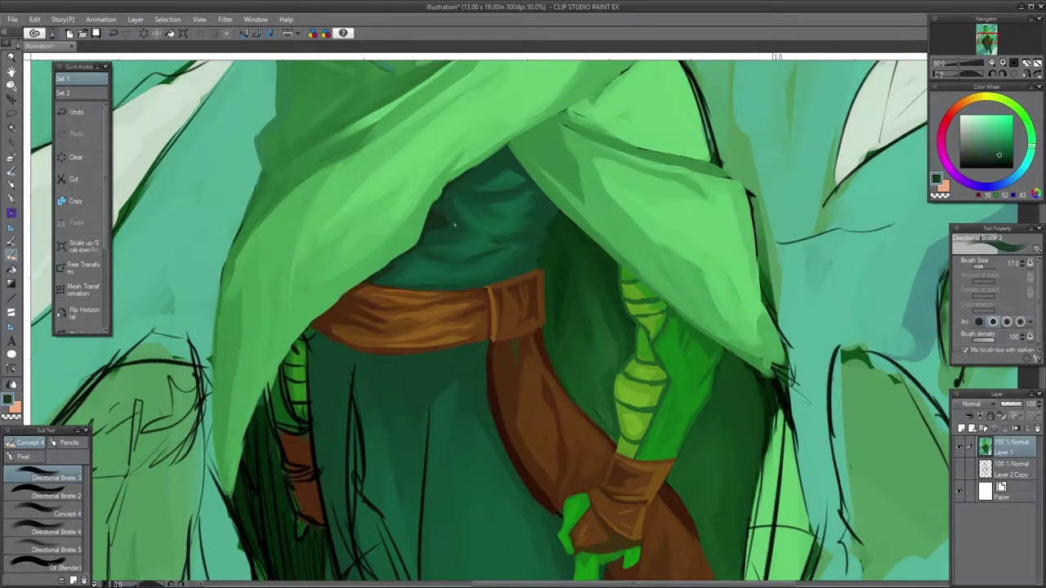
pyautogui.press(']')
pyautogui.keyDown('alt'); pyautogui.click(446, 216); pyautogui.keyUp('alt')
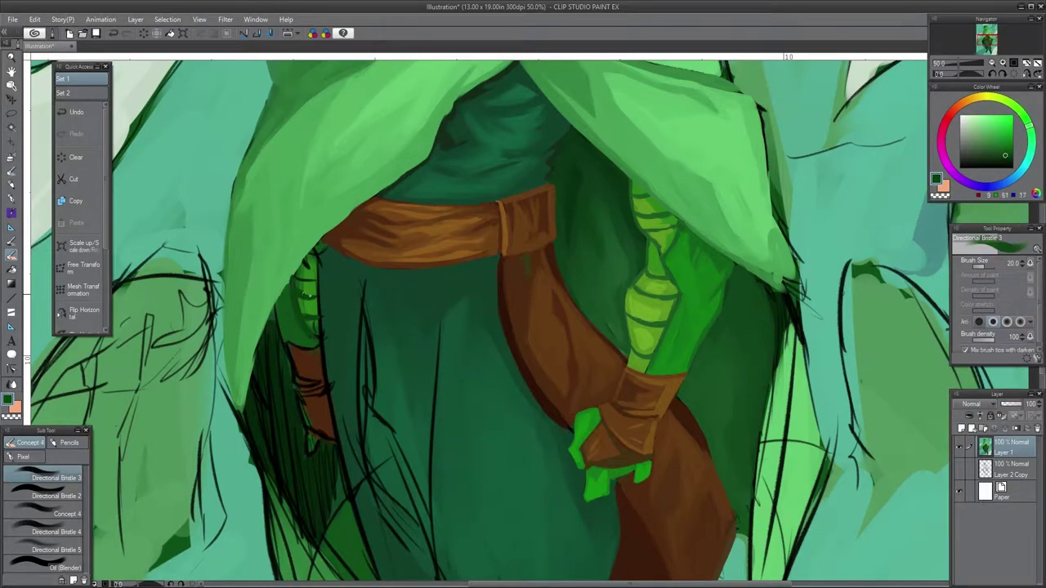
# Step: Repaint the far forearm's green segments over the black lines and fill the cape interior beside it with dark green
pyautogui.moveTo(307, 295); pyautogui.dragTo(282, 400)
pyautogui.moveTo(254, 360); pyautogui.dragTo(245, 441)
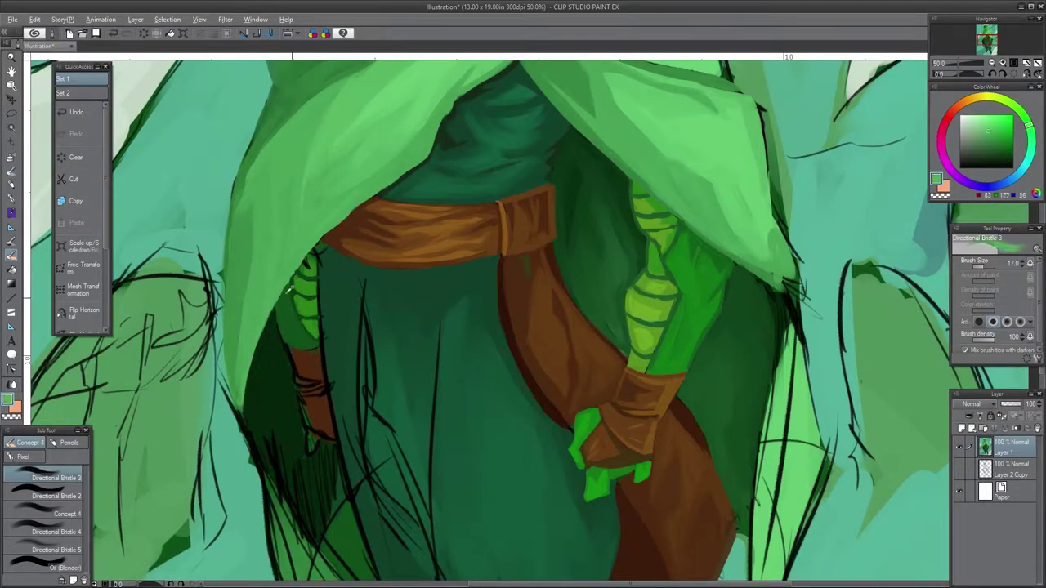
pyautogui.hotkey('ctrl', 'z')
pyautogui.hotkey('ctrl', 'z')
pyautogui.hotkey('ctrl', 'z')
pyautogui.hotkey('ctrl', 'z')
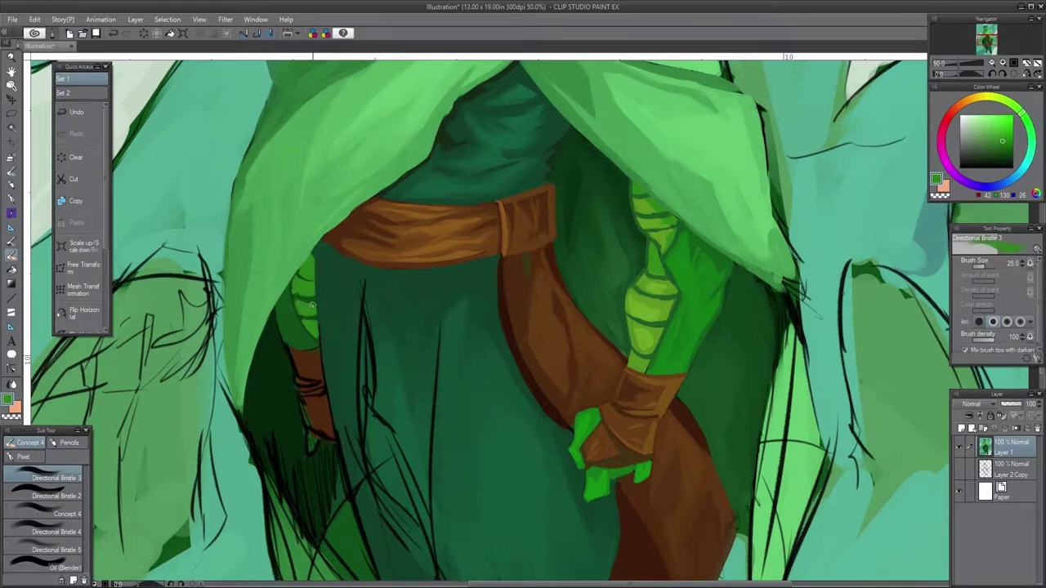
pyautogui.hotkey('ctrl', 'z')
# Step: Paint the far wrist wrap in browns, the fingers in green, and cover the hatching below with dark green
pyautogui.keyDown('alt'); pyautogui.click(310, 372); pyautogui.keyUp('alt')
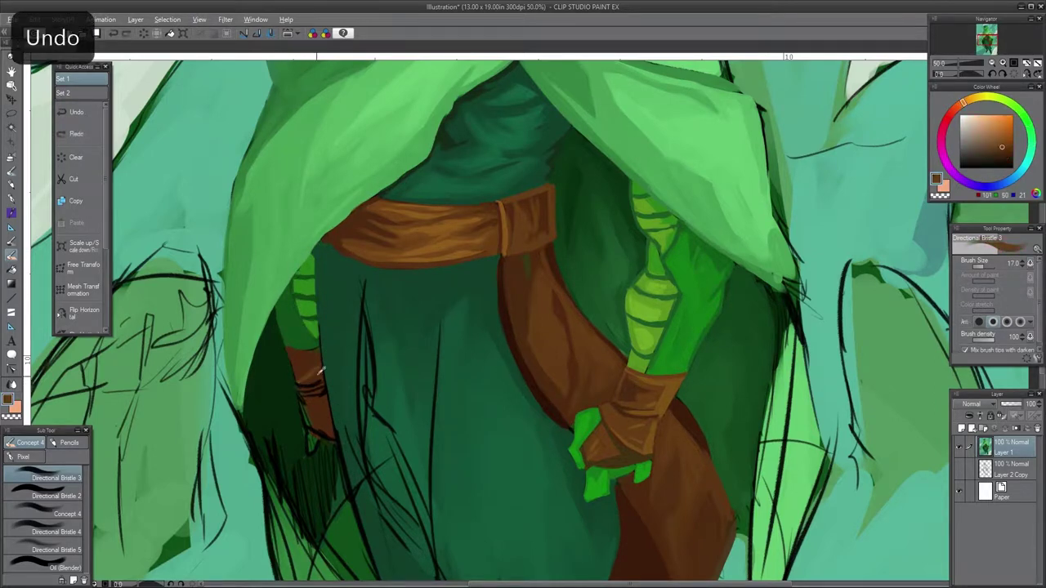
pyautogui.keyDown('alt'); pyautogui.click(313, 403); pyautogui.keyUp('alt')
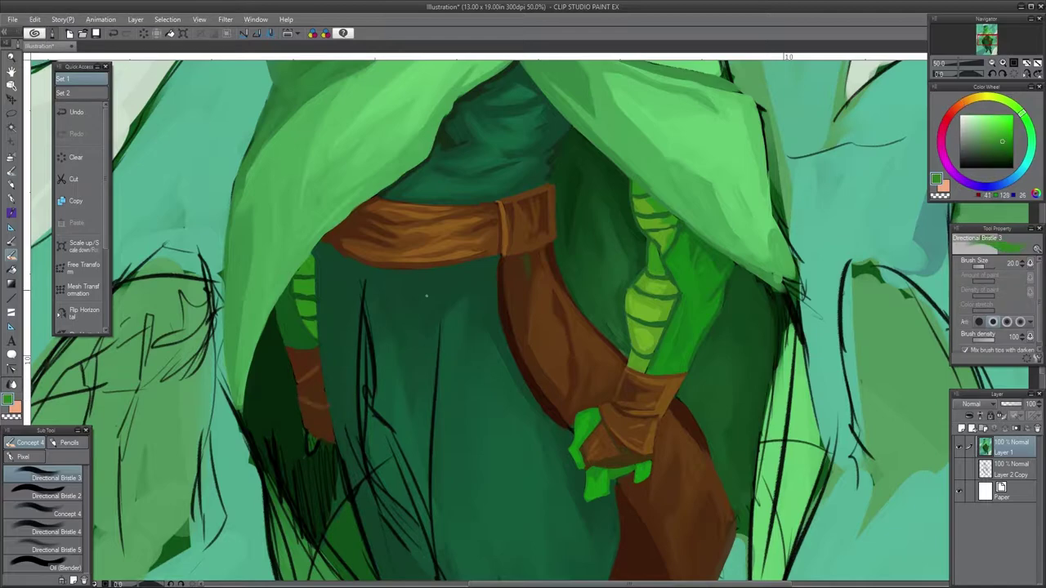
pyautogui.moveTo(310, 433); pyautogui.dragTo(333, 506)
pyautogui.keyDown('alt'); pyautogui.click(295, 441); pyautogui.keyUp('alt')
pyautogui.keyDown('alt'); pyautogui.click(335, 466); pyautogui.keyUp('alt')
pyautogui.moveTo(336, 470); pyautogui.dragTo(344, 484)
pyautogui.hotkey('ctrl', 'z')
pyautogui.scroll(5, 344, 485)
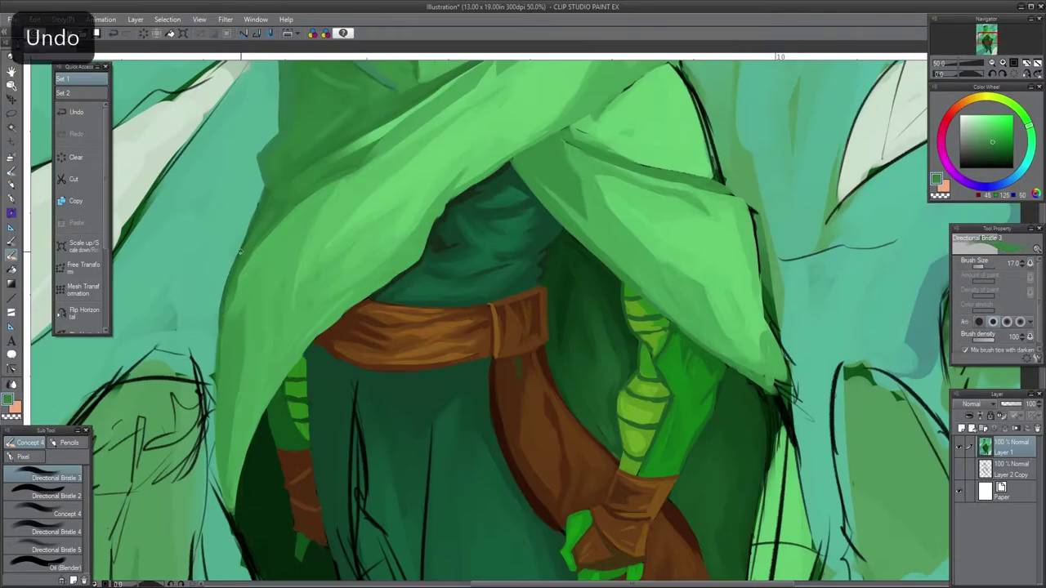
# Step: Blend teal-green strokes over the trousers' black sketch lines and define the fold between the legs in dark green
pyautogui.scroll(-8, 397, 292)
pyautogui.press('1')
pyautogui.moveTo(324, 182); pyautogui.dragTo(316, 453)
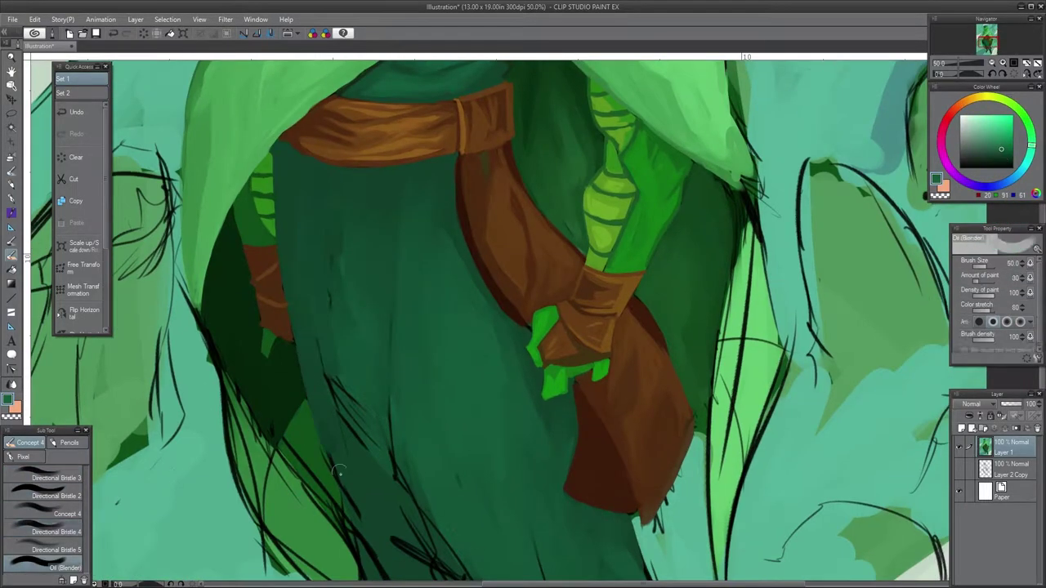
pyautogui.press('2')
pyautogui.moveTo(525, 416); pyautogui.dragTo(433, 257)
pyautogui.press('3')
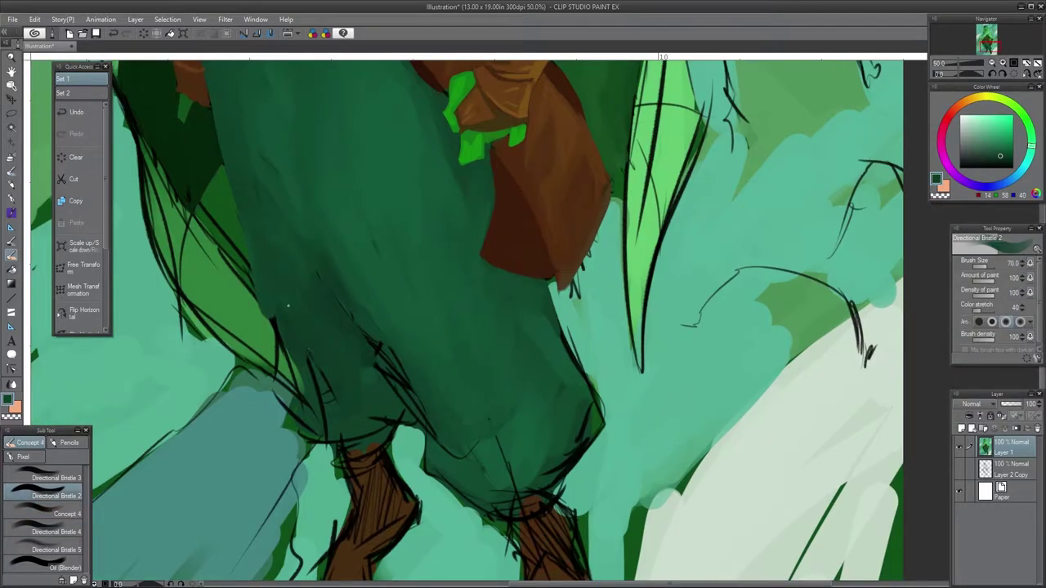
pyautogui.scroll(-1, 398, 355)
pyautogui.scroll(-3, 550, 422)
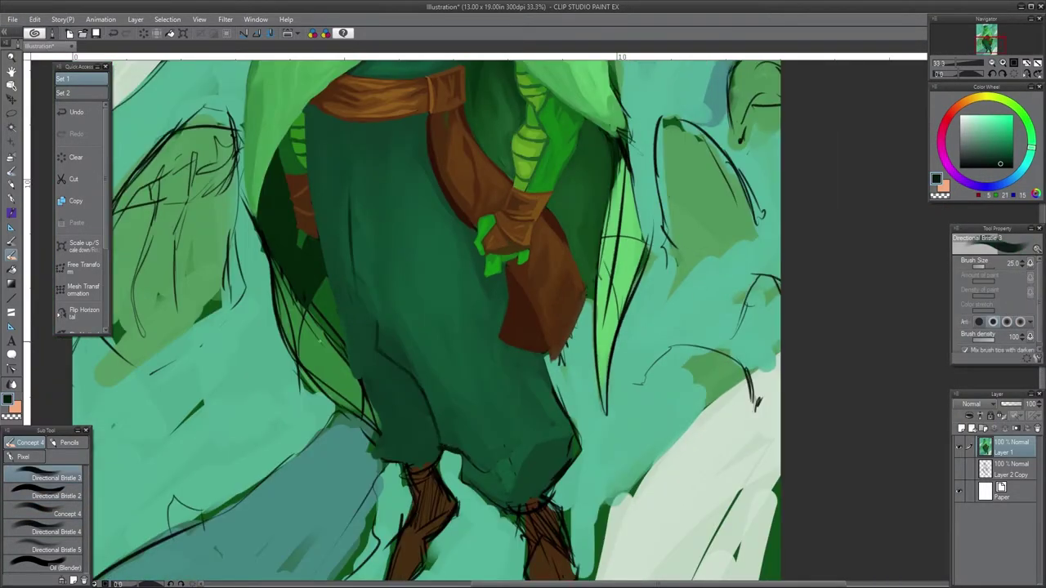
# Step: Repaint the cape's two lower tails as clean green shapes over their black sketch lines
pyautogui.moveTo(270, 277); pyautogui.dragTo(376, 425)
pyautogui.scroll(3, 409, 327)
pyautogui.scroll(-3, 521, 472)
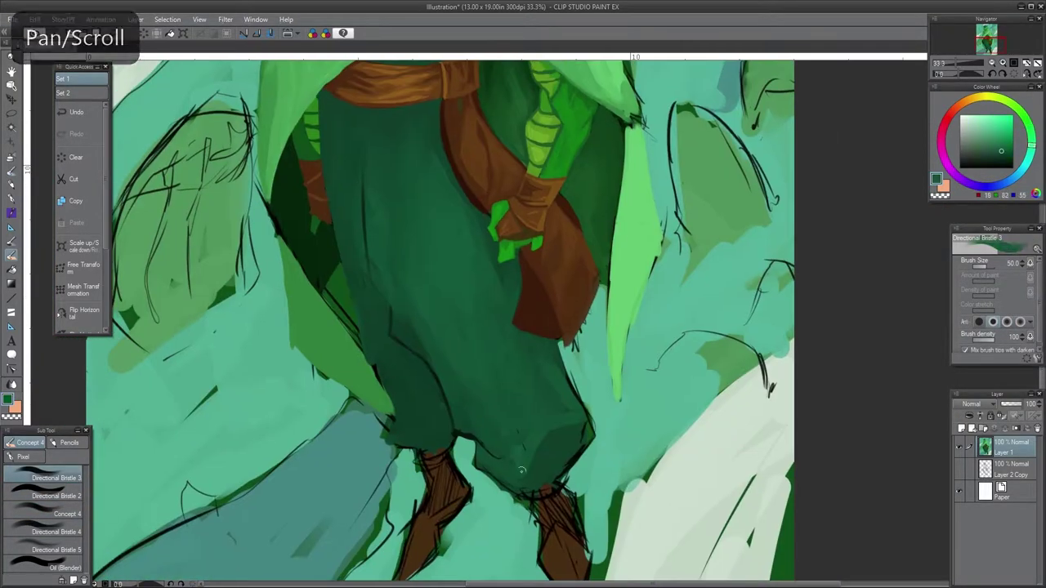
# Step: Smooth the near trouser leg and its darker knee cuff in teal-green, cleaning up the black outline
pyautogui.press(']')
pyautogui.scroll(-1, 556, 380)
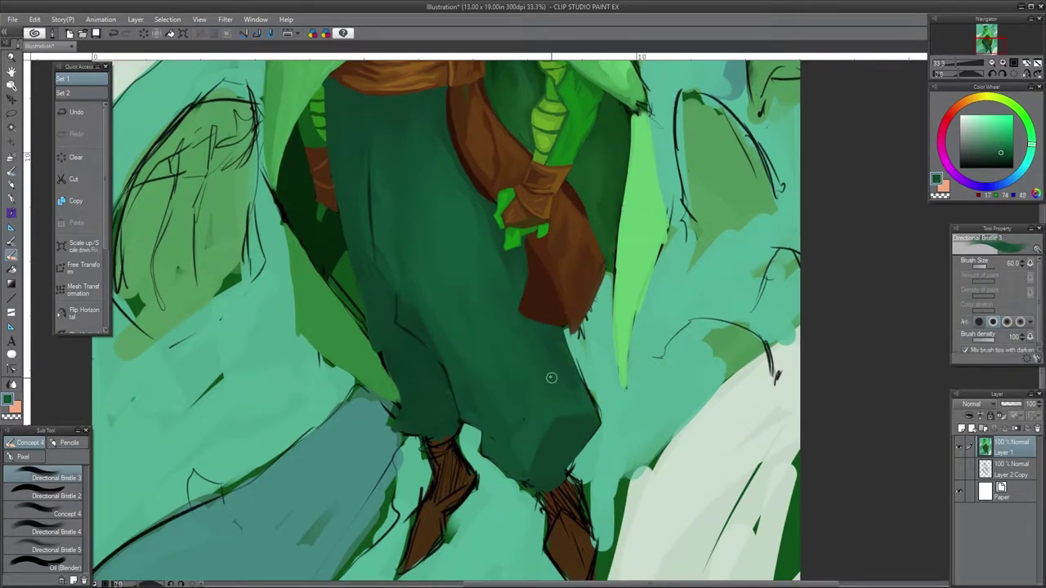
pyautogui.scroll(3, 551, 378)
pyautogui.scroll(-3, 558, 376)
pyautogui.scroll(1, 559, 376)
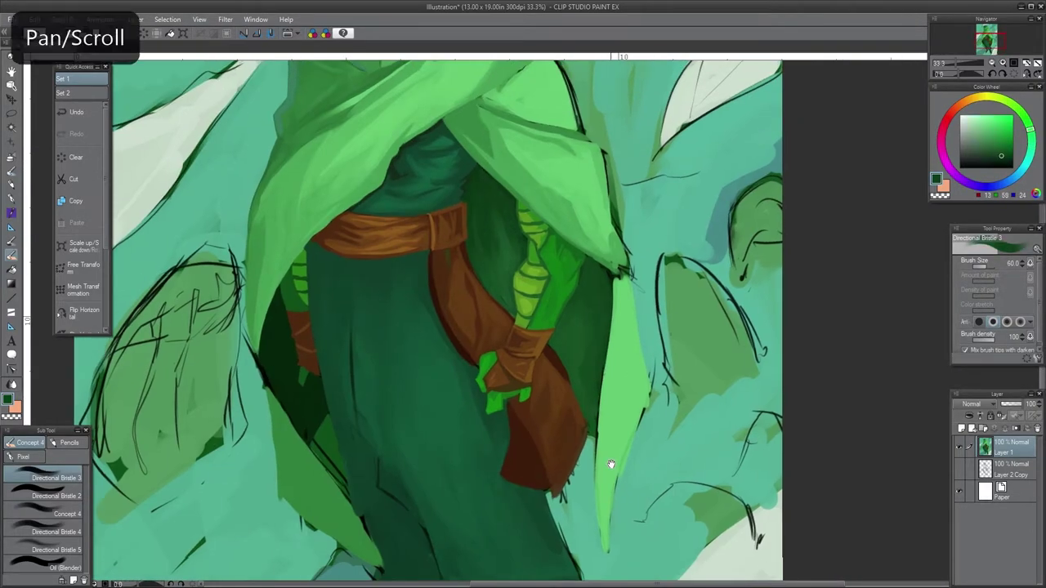
# Step: Lasso around the character, copy the surrounding background to its own layer, and return to the character layer without a selection
pyautogui.scroll(-5, 610, 464)
pyautogui.scroll(-3, 611, 464)
pyautogui.press('m')
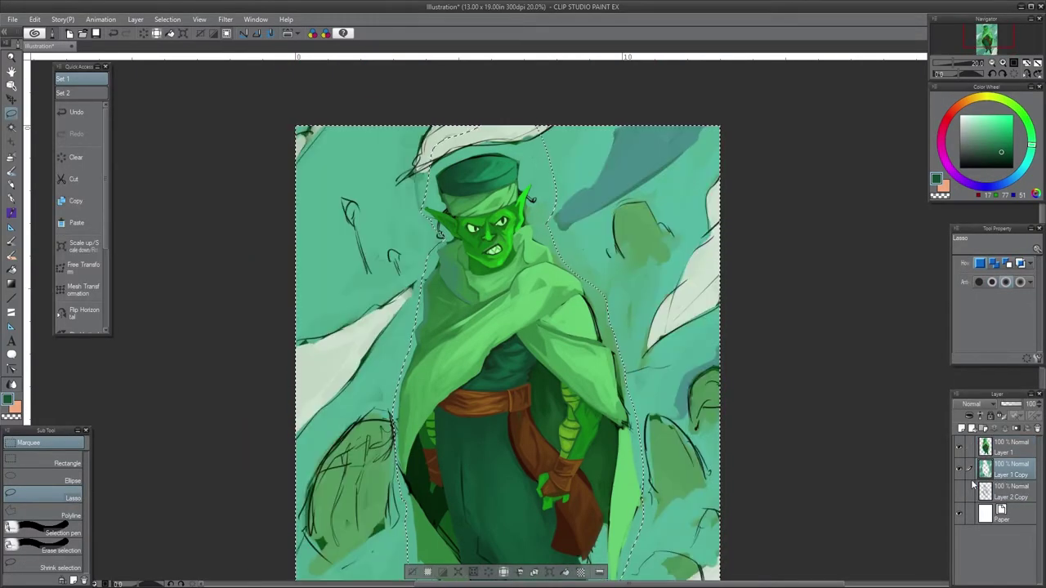
pyautogui.click(988, 447)
pyautogui.hotkey('ctrl', 'd')
# Step: Clear the leftover background around the hat, ears and collar to white on the character layer
pyautogui.press('b')
pyautogui.scroll(2, 519, 302)
pyautogui.moveTo(552, 135); pyautogui.dragTo(536, 186)
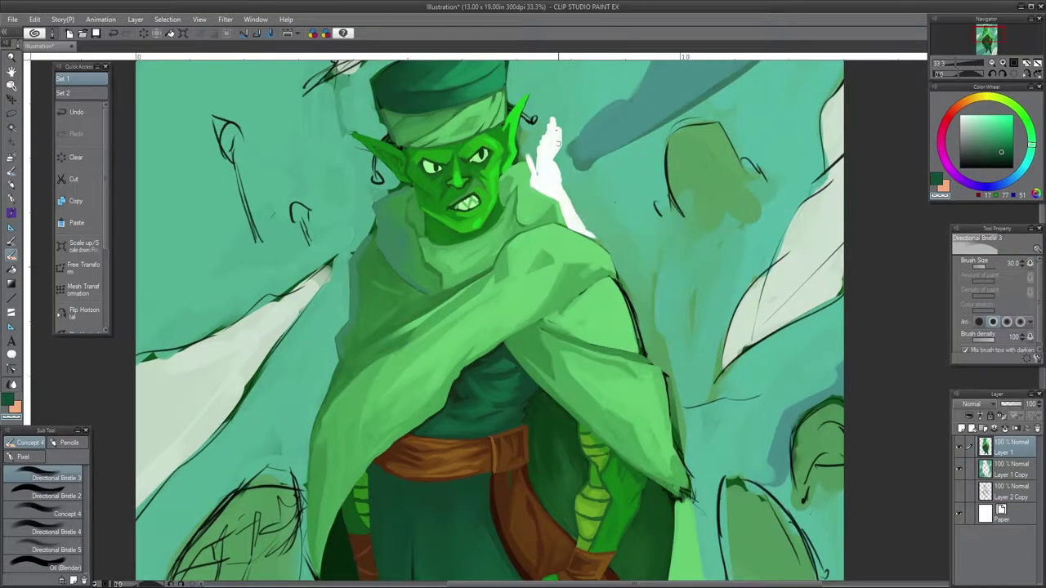
pyautogui.moveTo(559, 141); pyautogui.dragTo(527, 123)
pyautogui.moveTo(517, 143); pyautogui.dragTo(525, 215)
pyautogui.moveTo(514, 163)
pyautogui.mouseDown()
pyautogui.moveTo(531, 103)
pyautogui.moveTo(450, 92)
pyautogui.moveTo(385, 196)
pyautogui.mouseUp()
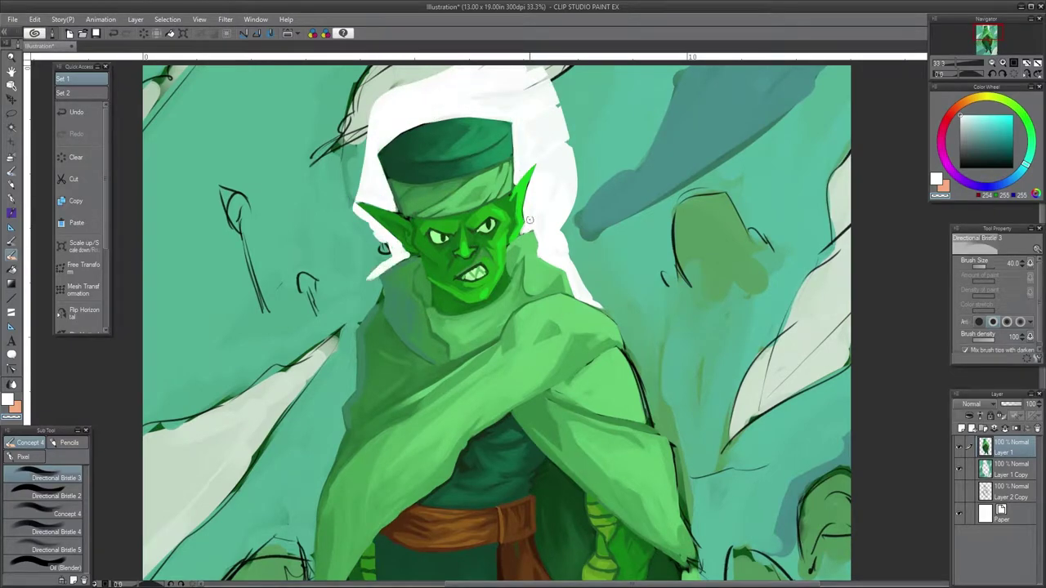
pyautogui.moveTo(384, 255)
pyautogui.mouseDown()
pyautogui.moveTo(352, 391)
pyautogui.moveTo(433, 192)
pyautogui.mouseUp()
# Step: Whiten the leftover background along both outer edges of the cape, following its silhouette
pyautogui.moveTo(408, 523); pyautogui.dragTo(444, 266)
pyautogui.moveTo(497, 364)
pyautogui.mouseDown()
pyautogui.moveTo(433, 308)
pyautogui.moveTo(535, 523)
pyautogui.mouseUp()
pyautogui.moveTo(540, 107); pyautogui.dragTo(352, 523)
pyautogui.moveTo(490, 204)
pyautogui.mouseDown()
pyautogui.moveTo(585, 478)
pyautogui.moveTo(572, 245)
pyautogui.mouseUp()
pyautogui.moveTo(576, 237)
pyautogui.mouseDown()
pyautogui.moveTo(561, 448)
pyautogui.moveTo(622, 305)
pyautogui.mouseUp()
pyautogui.moveTo(595, 293); pyautogui.dragTo(593, 384)
pyautogui.moveTo(586, 244); pyautogui.dragTo(572, 405)
# Step: Whiten the area around the cape's near tail, the near trouser leg and its boot
pyautogui.keyDown('alt'); pyautogui.click(566, 324); pyautogui.keyUp('alt')
pyautogui.moveTo(594, 314)
pyautogui.mouseDown()
pyautogui.moveTo(597, 546)
pyautogui.moveTo(622, 440)
pyautogui.mouseUp()
pyautogui.moveTo(621, 286); pyautogui.dragTo(605, 454)
pyautogui.moveTo(613, 204); pyautogui.dragTo(592, 400)
pyautogui.moveTo(544, 372); pyautogui.dragTo(608, 482)
pyautogui.moveTo(495, 352); pyautogui.dragTo(541, 426)
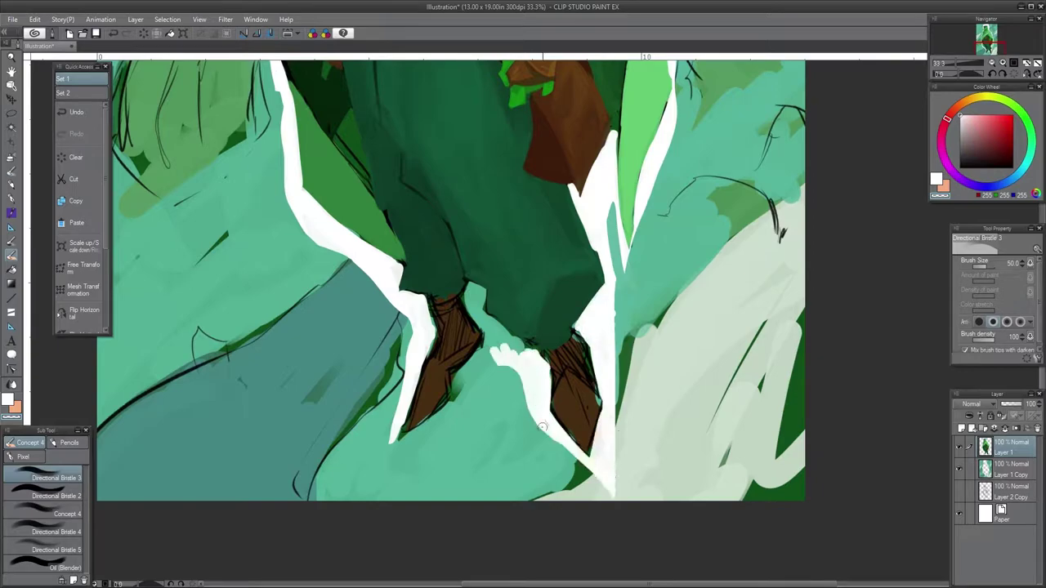
# Step: Whiten the gap between the boots and the far leg's edge, and reduce the brush for the head's finer edges
pyautogui.moveTo(527, 315); pyautogui.dragTo(478, 360)
pyautogui.moveTo(486, 287); pyautogui.dragTo(458, 397)
pyautogui.moveTo(495, 339); pyautogui.dragTo(393, 445)
pyautogui.moveTo(392, 245); pyautogui.dragTo(401, 343)
pyautogui.moveTo(327, 98); pyautogui.dragTo(343, 556)
pyautogui.press('[')
pyautogui.press('[')
pyautogui.press('[')
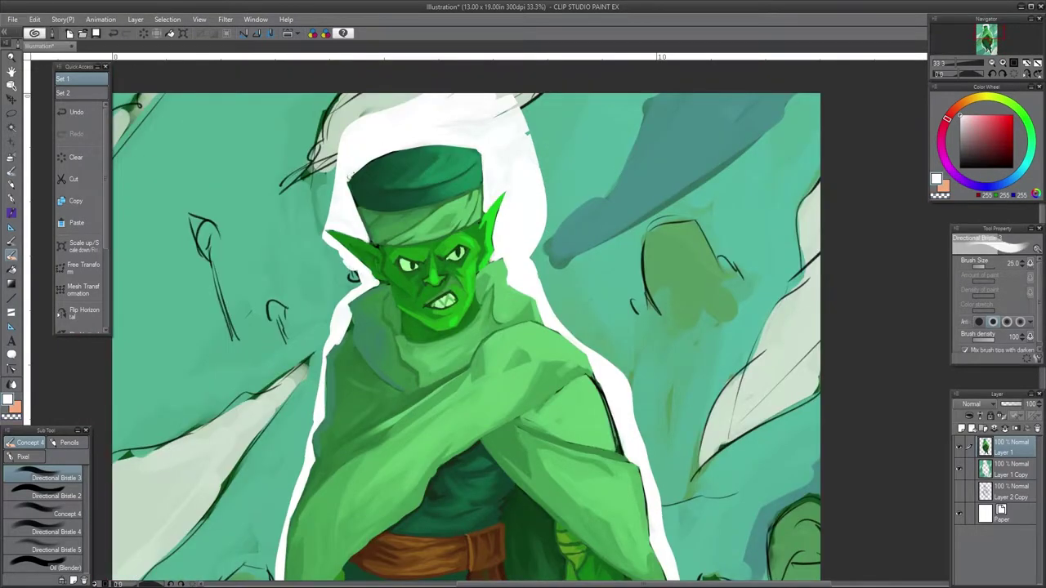
# Step: On the background layer, paint teal over the white halo beside the far ear, shoulder and outer cape edge
pyautogui.press(']')
pyautogui.press(']')
pyautogui.press(']')
pyautogui.press(']')
pyautogui.press(']')
pyautogui.moveTo(317, 293); pyautogui.dragTo(282, 51)
pyautogui.moveTo(343, 523); pyautogui.dragTo(343, 324)
pyautogui.moveTo(408, 106); pyautogui.dragTo(409, 382)
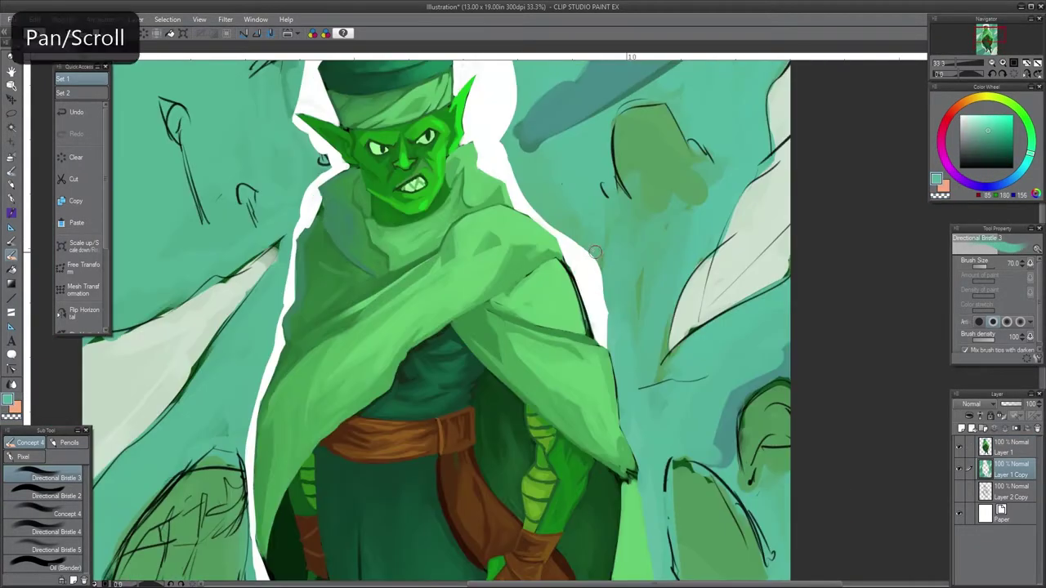
pyautogui.keyDown('alt'); pyautogui.click(555, 194); pyautogui.keyUp('alt')
pyautogui.moveTo(560, 123)
pyautogui.mouseDown()
pyautogui.moveTo(544, 494)
pyautogui.moveTo(564, 431)
pyautogui.mouseUp()
# Step: Repaint the cloud behind the hat in sampled off-white and extend it into a tapered streak over the sketch lines
pyautogui.keyDown('alt'); pyautogui.click(392, 237); pyautogui.keyUp('alt')
pyautogui.moveTo(450, 229); pyautogui.dragTo(303, 246)
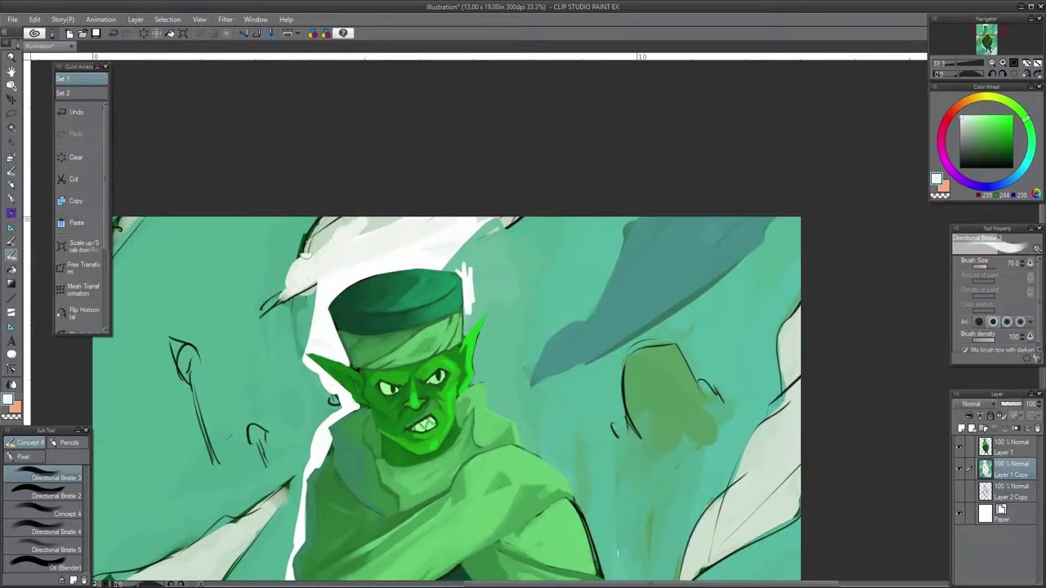
pyautogui.press('[')
pyautogui.press('[')
pyautogui.press('[')
pyautogui.moveTo(218, 345)
pyautogui.mouseDown()
pyautogui.moveTo(311, 282)
pyautogui.moveTo(273, 311)
pyautogui.mouseUp()
# Step: Cover the white halo beside the near ear, collar and near cape edge with sampled background teal
pyautogui.keyDown('alt'); pyautogui.click(245, 359); pyautogui.keyUp('alt')
pyautogui.moveTo(351, 290)
pyautogui.mouseDown()
pyautogui.moveTo(314, 421)
pyautogui.moveTo(315, 462)
pyautogui.mouseUp()
pyautogui.press(']')
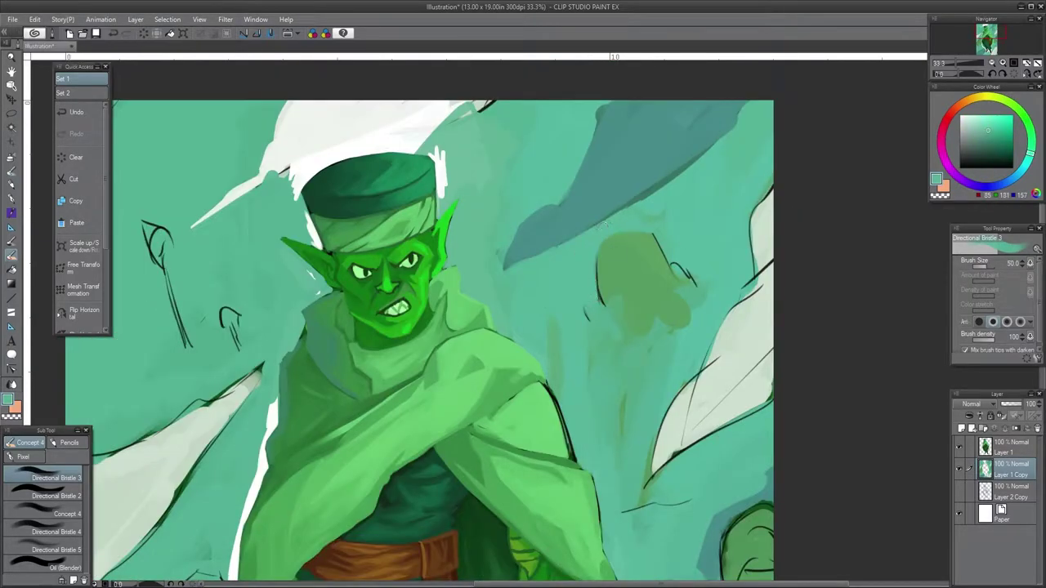
pyautogui.moveTo(534, 358); pyautogui.dragTo(403, 371)
pyautogui.moveTo(201, 398); pyautogui.dragTo(335, 335)
pyautogui.hotkey('alt', ']')
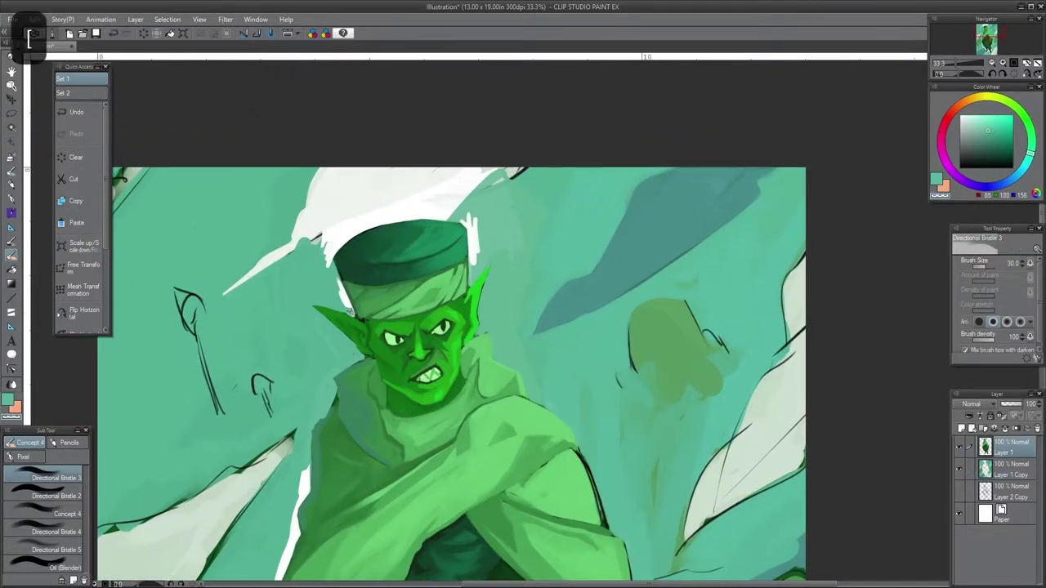
pyautogui.moveTo(332, 405); pyautogui.dragTo(394, 286)
pyautogui.moveTo(360, 370)
pyautogui.mouseDown()
pyautogui.moveTo(433, 147)
pyautogui.moveTo(288, 145)
pyautogui.mouseUp()
# Step: On the character layer, touch up the lower far part of the cape with sampled mid-green and a size 50 brush
pyautogui.keyDown('alt'); pyautogui.click(609, 237); pyautogui.keyUp('alt')
pyautogui.press('[')
pyautogui.moveTo(613, 196); pyautogui.dragTo(617, 278)
pyautogui.press(']')
pyautogui.press(']')
pyautogui.press(']')
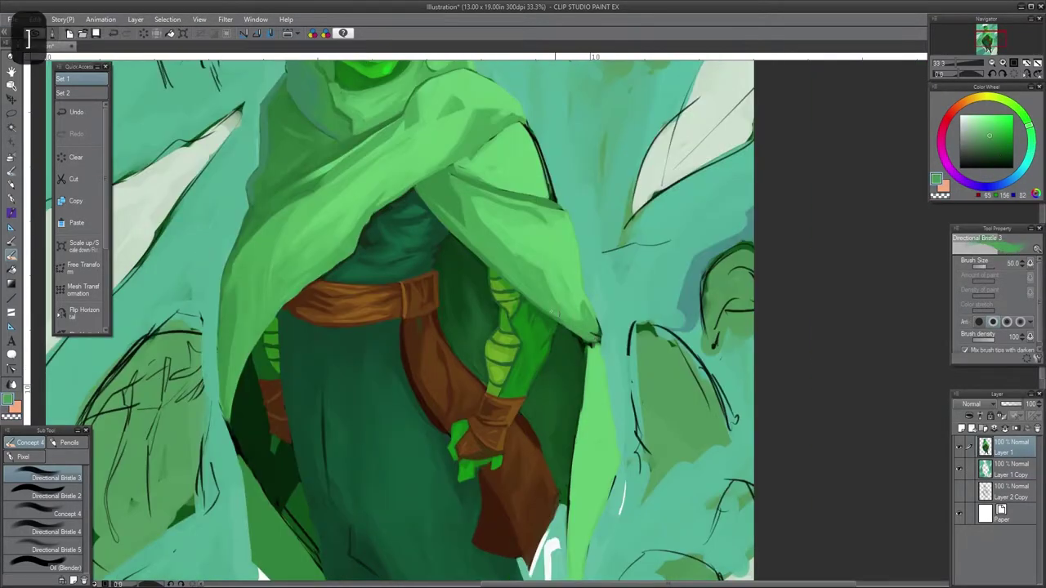
pyautogui.moveTo(409, 409); pyautogui.dragTo(450, 253)
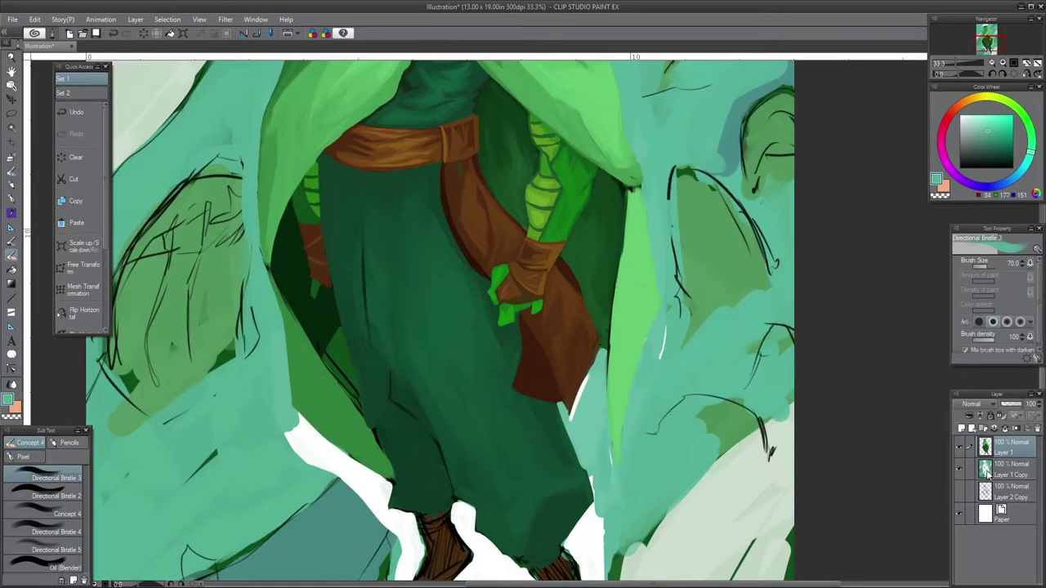
# Step: Clean up the white gap beside the hanging sash and repaint the sash's lower end in sampled dark brown
pyautogui.moveTo(601, 367)
pyautogui.mouseDown()
pyautogui.moveTo(593, 531)
pyautogui.moveTo(561, 385)
pyautogui.mouseUp()
pyautogui.press('[')
pyautogui.keyDown('alt'); pyautogui.click(555, 376); pyautogui.keyUp('alt')
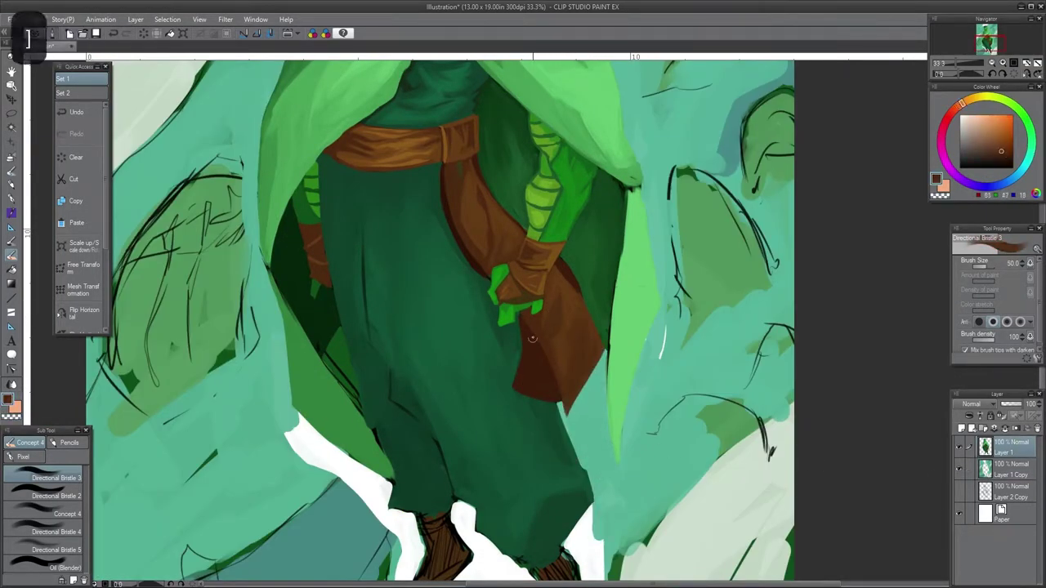
pyautogui.moveTo(532, 338); pyautogui.dragTo(504, 358)
# Step: Blend the cape's far corner into its hanging tail, painting over the dark corner lines
pyautogui.moveTo(645, 196); pyautogui.dragTo(653, 343)
pyautogui.press(']')
pyautogui.moveTo(572, 343)
pyautogui.mouseDown()
pyautogui.moveTo(595, 357)
pyautogui.moveTo(627, 414)
pyautogui.moveTo(612, 265)
pyautogui.mouseUp()
pyautogui.hotkey('alt', '[')
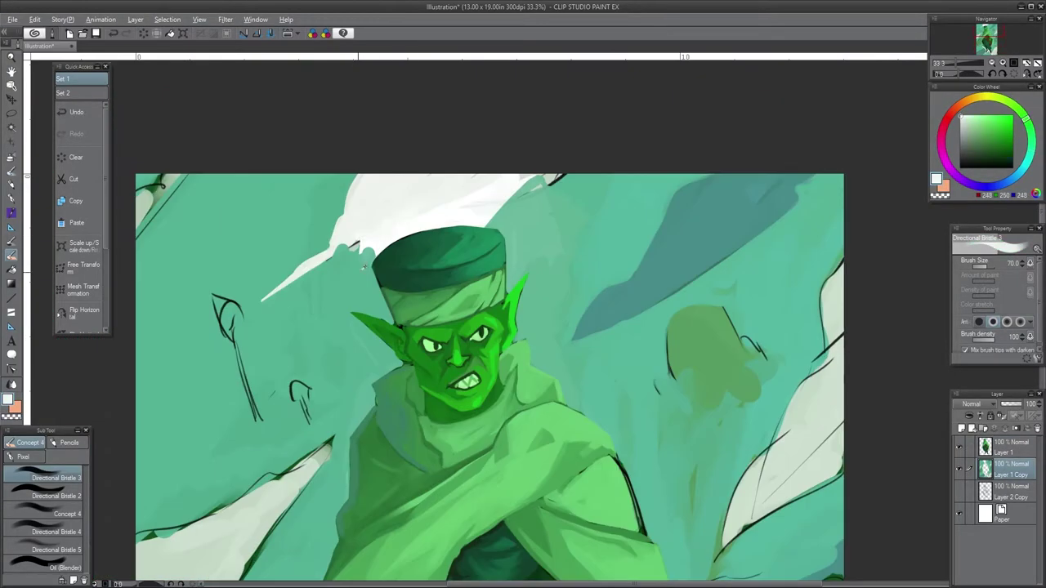
# Step: Undo the last cloud stroke and reshape the pale clouds behind the hat and along the canvas's right edge into clean tapered shapes
pyautogui.hotkey('ctrl', 'z')
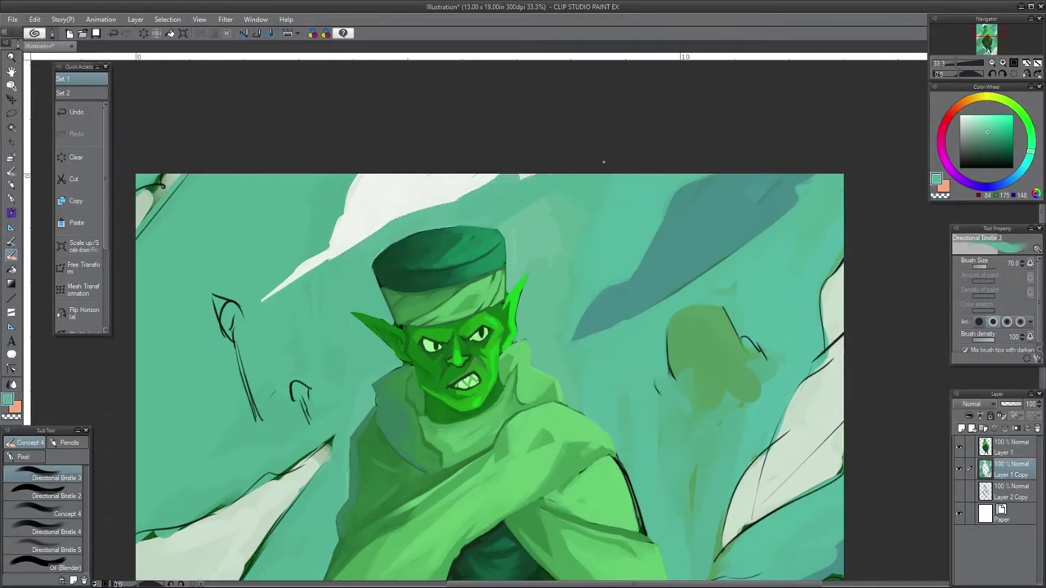
pyautogui.press('[')
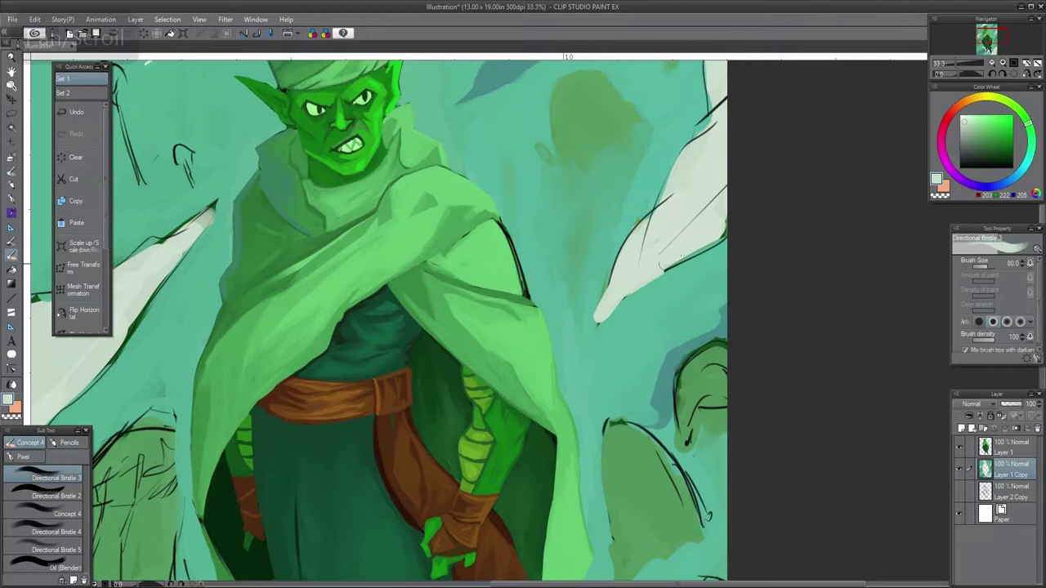
pyautogui.moveTo(741, 251); pyautogui.dragTo(612, 239)
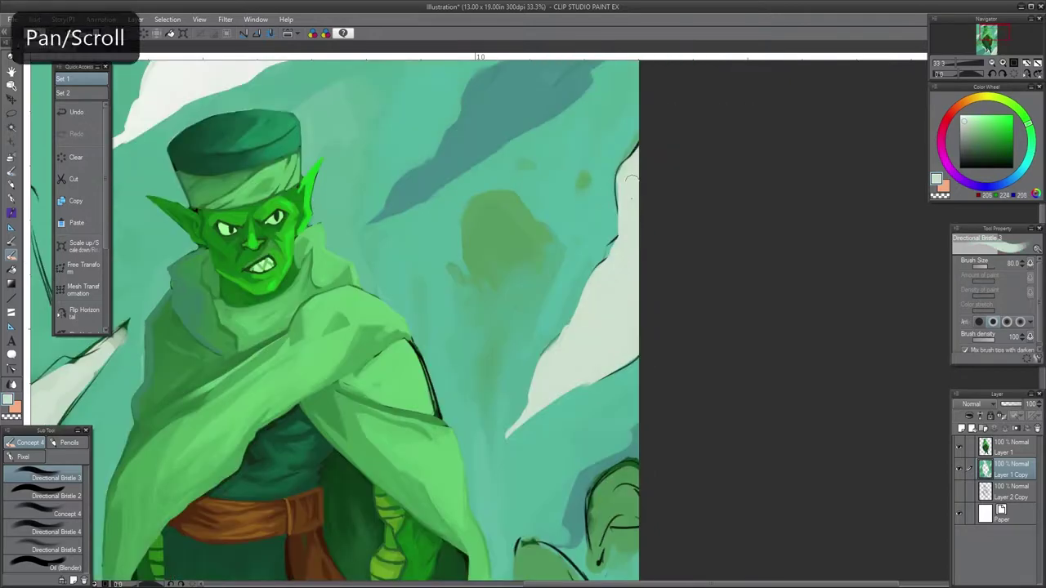
pyautogui.moveTo(621, 350); pyautogui.dragTo(700, 278)
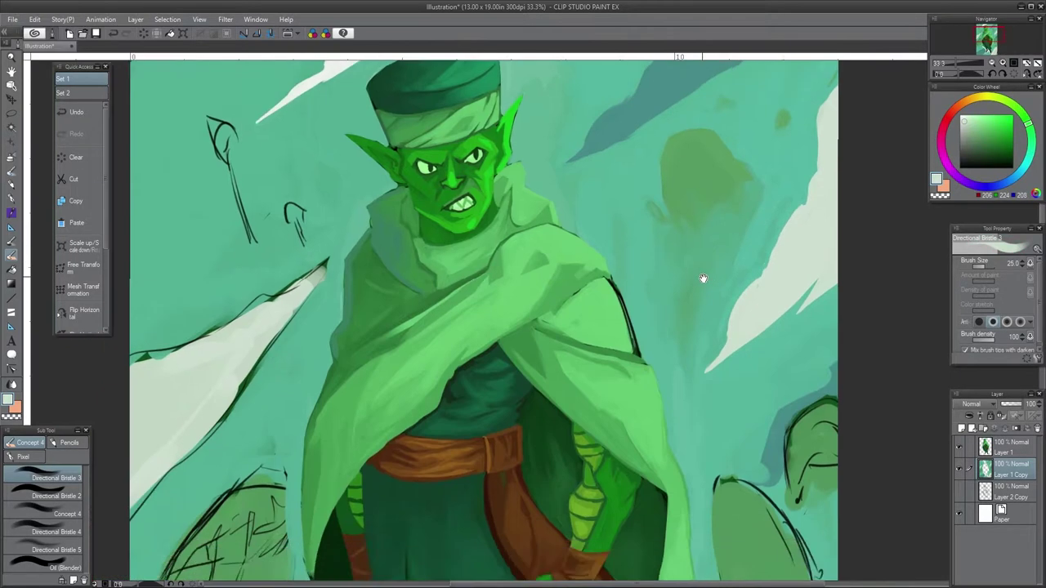
# Step: Paint over the sketch lines on the near cape tail and far shoulder, and clear the gap between cape and trousers
pyautogui.click(377, 259)
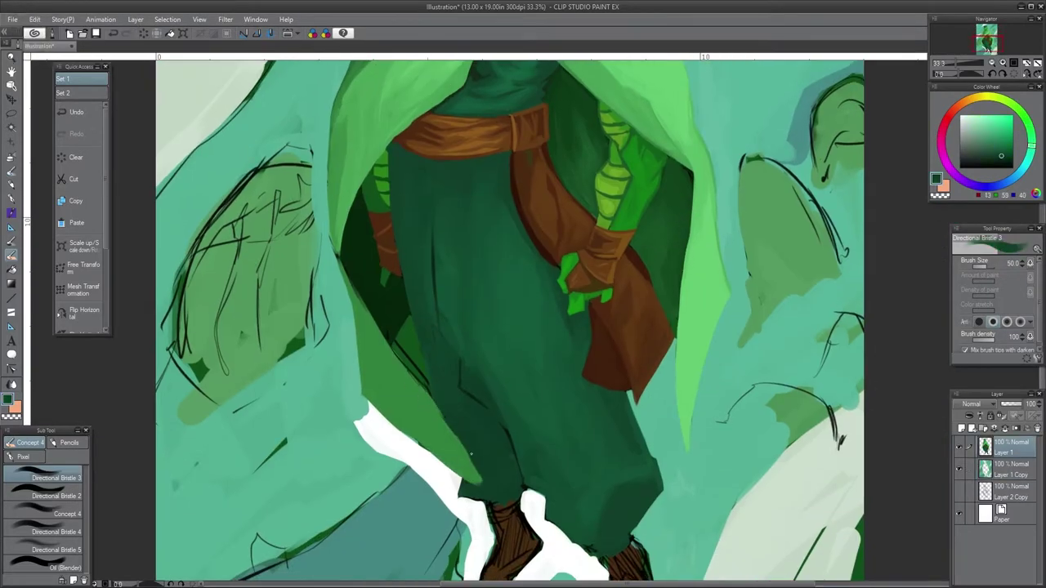
pyautogui.moveTo(435, 397); pyautogui.dragTo(448, 509)
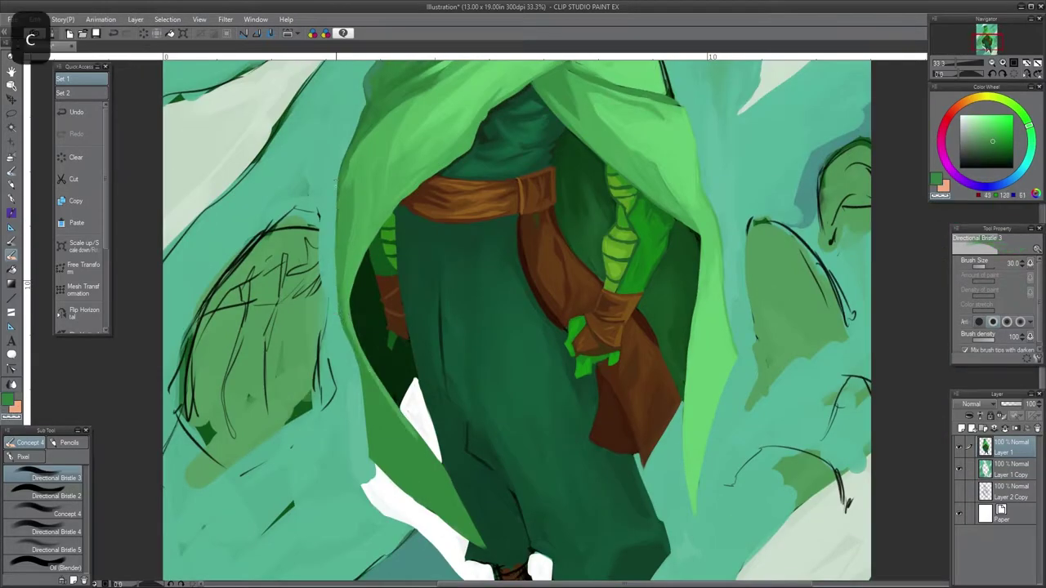
pyautogui.moveTo(596, 424); pyautogui.dragTo(583, 365)
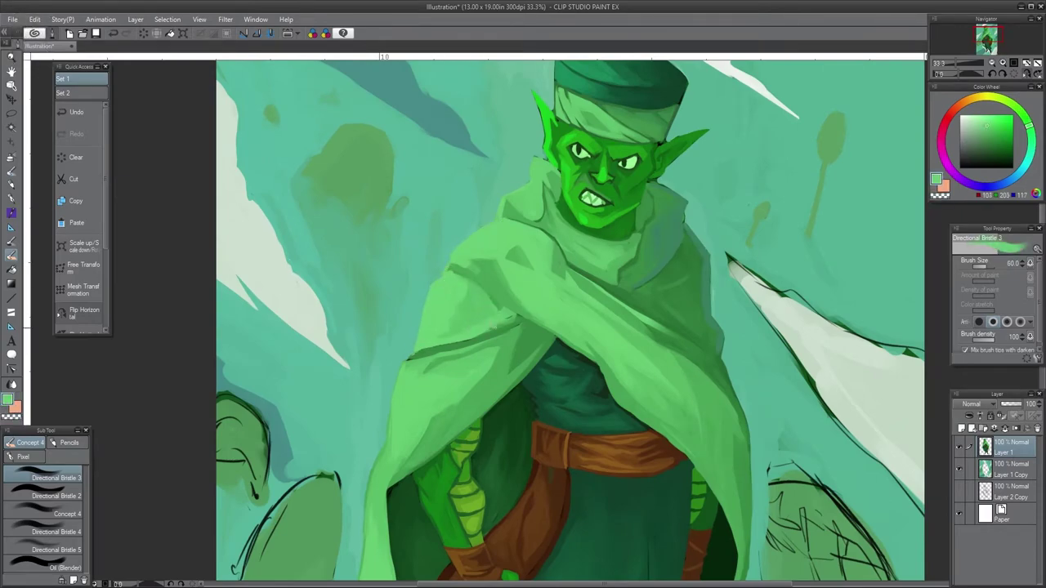
pyautogui.moveTo(500, 380)
pyautogui.mouseDown()
pyautogui.moveTo(460, 303)
pyautogui.moveTo(602, 327)
pyautogui.moveTo(528, 232)
pyautogui.mouseUp()
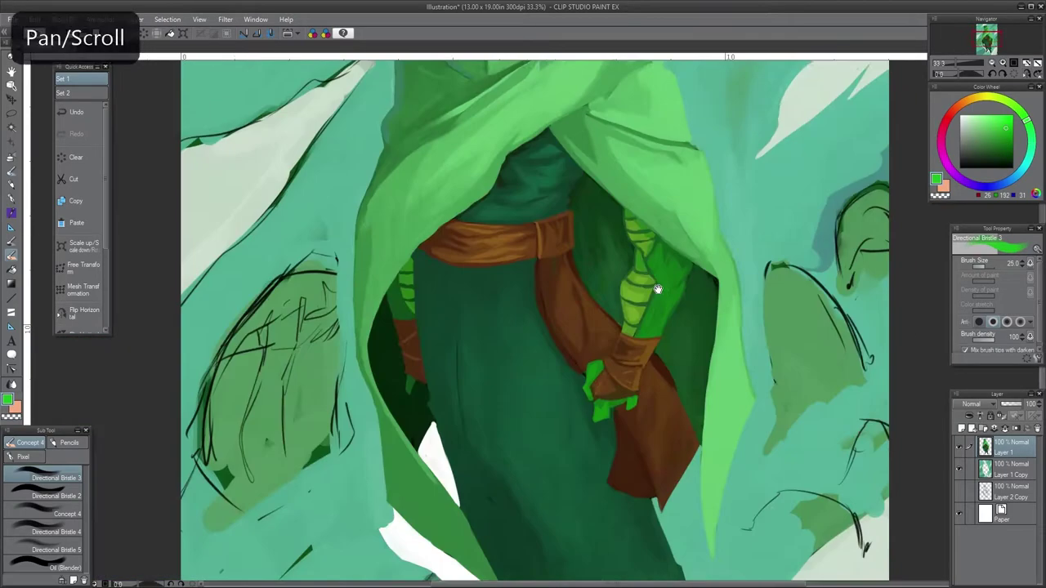
# Step: Refine the dark cape lining and trouser folds, and fill the white areas around the near cape tail and boots with teal
pyautogui.moveTo(659, 289); pyautogui.dragTo(362, 377)
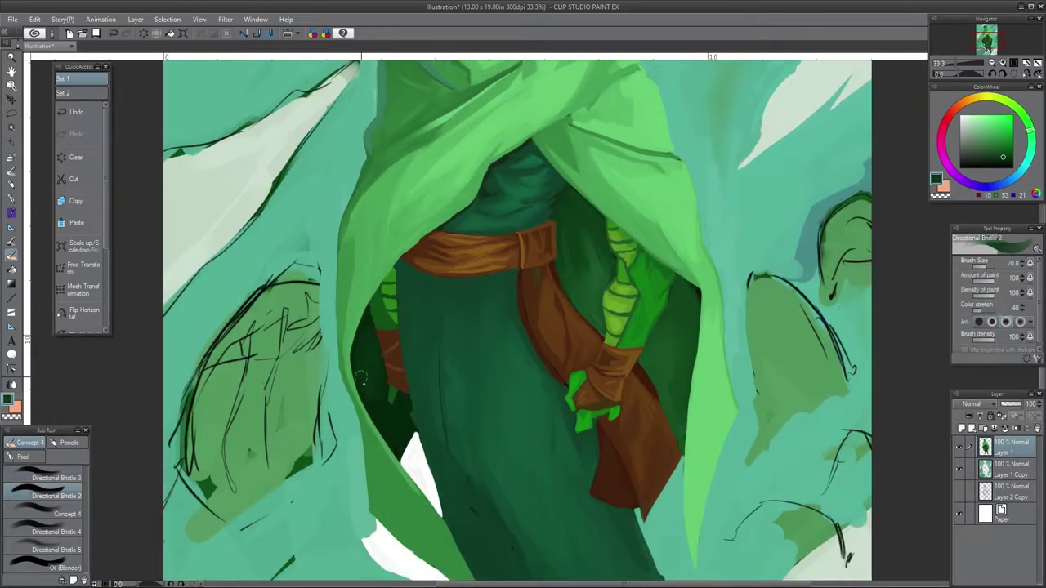
pyautogui.moveTo(599, 279); pyautogui.dragTo(458, 374)
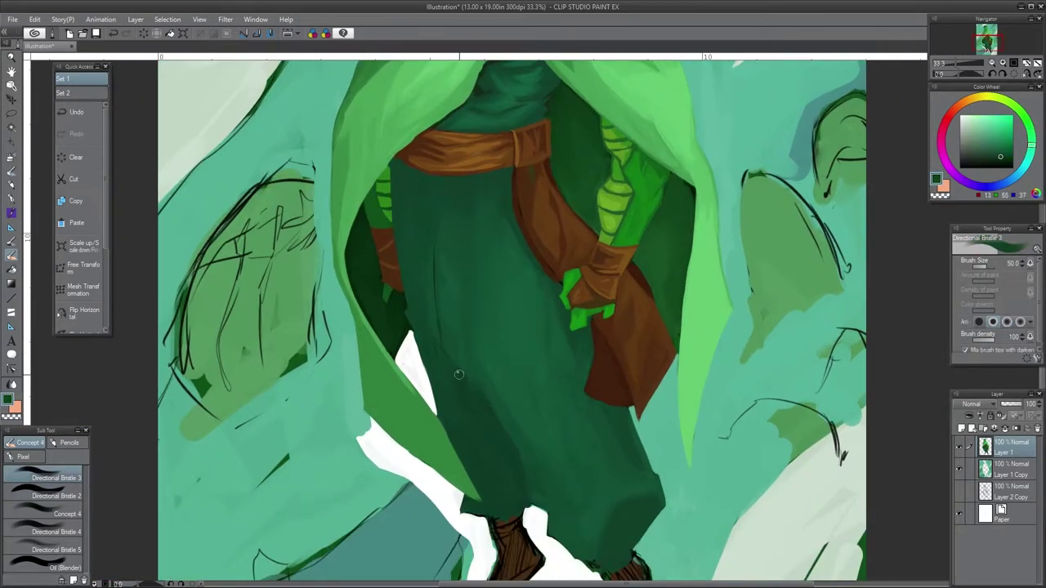
pyautogui.moveTo(547, 284)
pyautogui.mouseDown()
pyautogui.moveTo(529, 284)
pyautogui.moveTo(494, 540)
pyautogui.moveTo(457, 148)
pyautogui.moveTo(288, 219)
pyautogui.mouseUp()
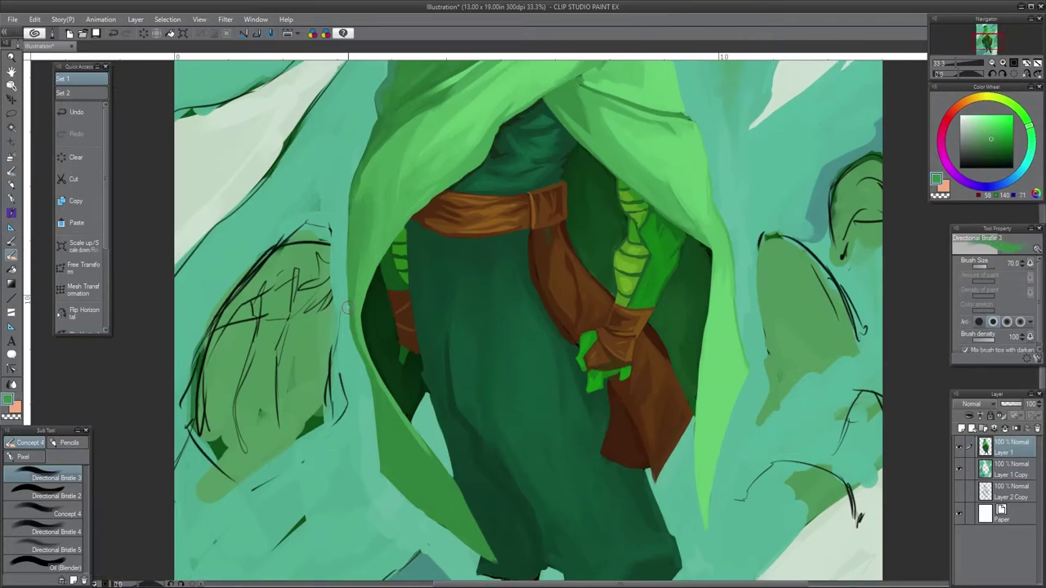
pyautogui.moveTo(648, 391)
pyautogui.mouseDown()
pyautogui.moveTo(625, 389)
pyautogui.moveTo(641, 384)
pyautogui.moveTo(584, 433)
pyautogui.moveTo(464, 305)
pyautogui.mouseUp()
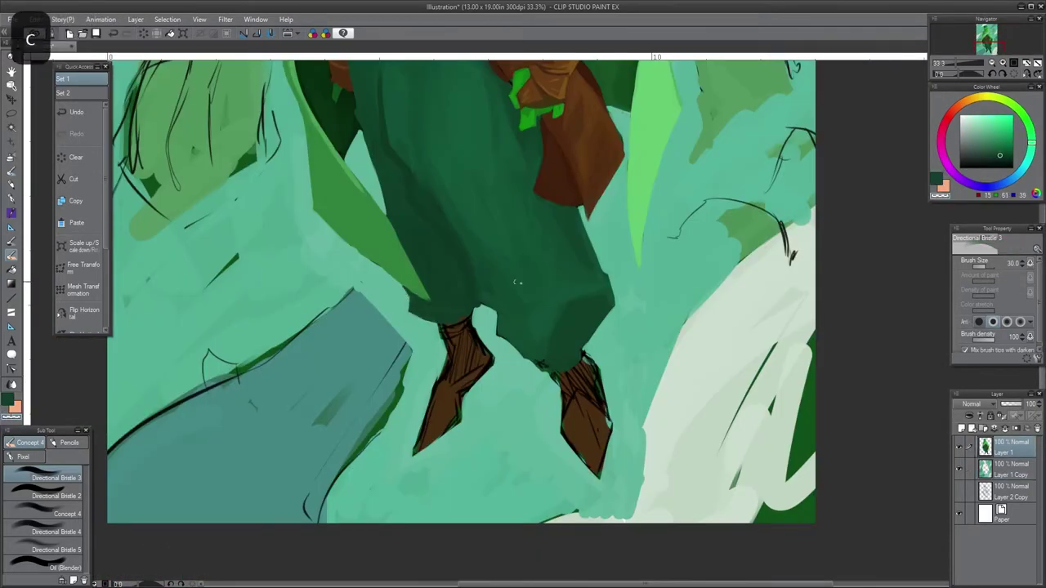
# Step: Repaint both boots in flat dark brown, covering their scribbled sketch lines
pyautogui.moveTo(540, 237); pyautogui.dragTo(551, 261)
pyautogui.moveTo(488, 382); pyautogui.dragTo(455, 447)
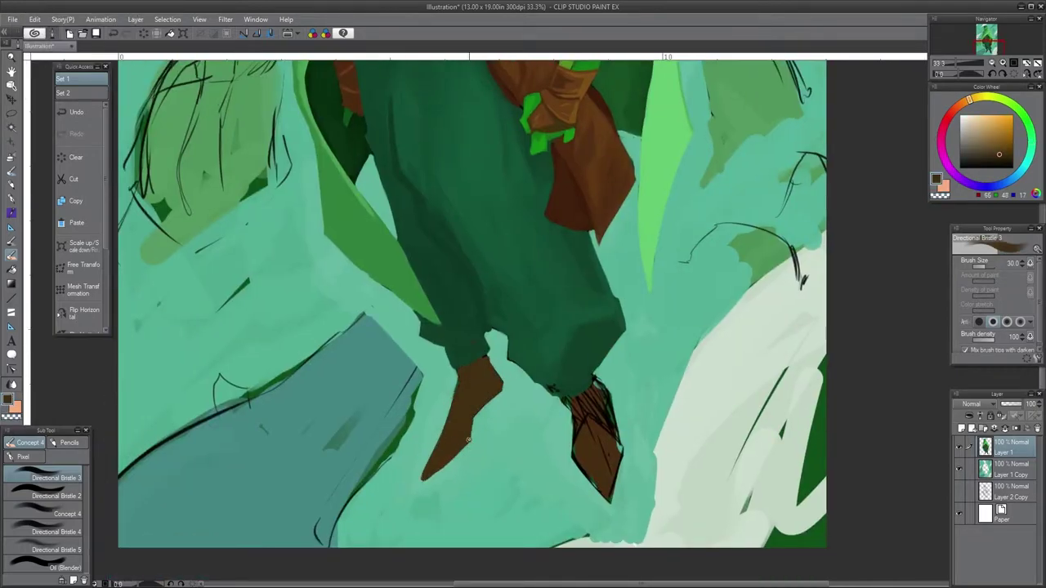
pyautogui.moveTo(481, 336)
pyautogui.mouseDown()
pyautogui.moveTo(384, 301)
pyautogui.moveTo(511, 462)
pyautogui.mouseUp()
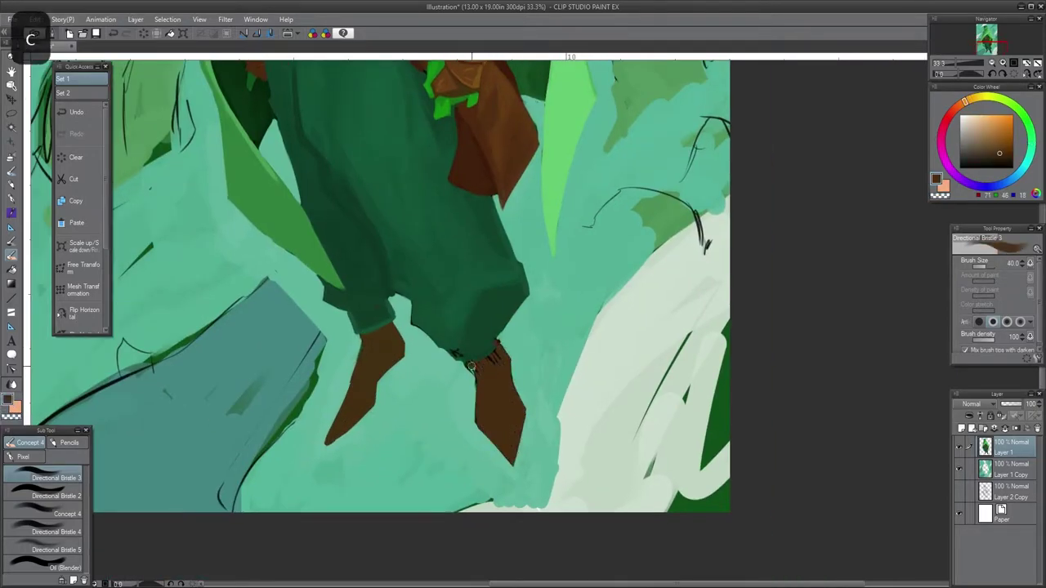
pyautogui.moveTo(471, 367); pyautogui.dragTo(510, 534)
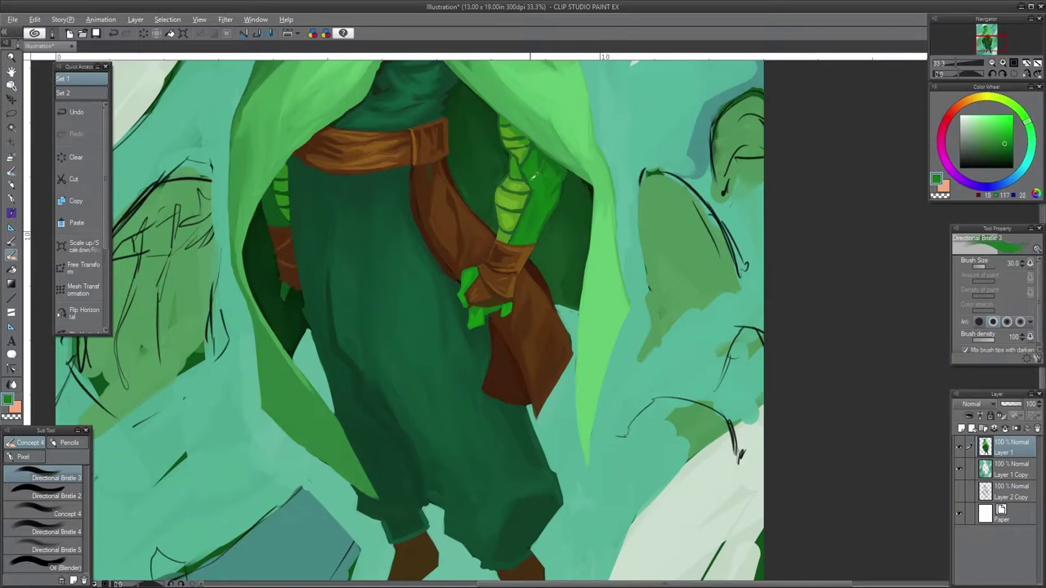
# Step: Refine the green shading on the forearm and the cape folds below the collar, and touch up the trousers
pyautogui.moveTo(351, 90); pyautogui.dragTo(390, 327)
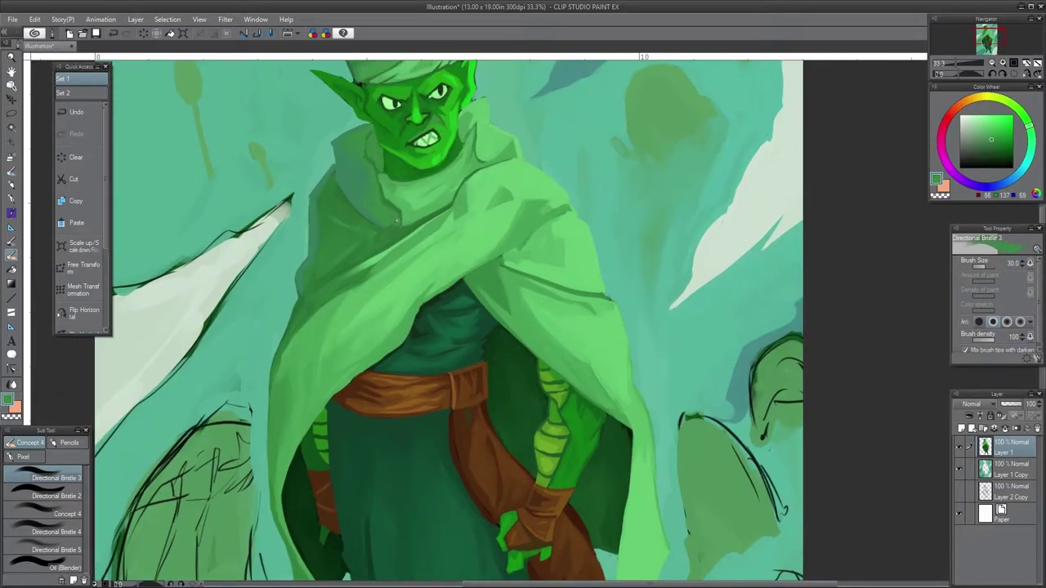
pyautogui.moveTo(602, 441); pyautogui.dragTo(574, 236)
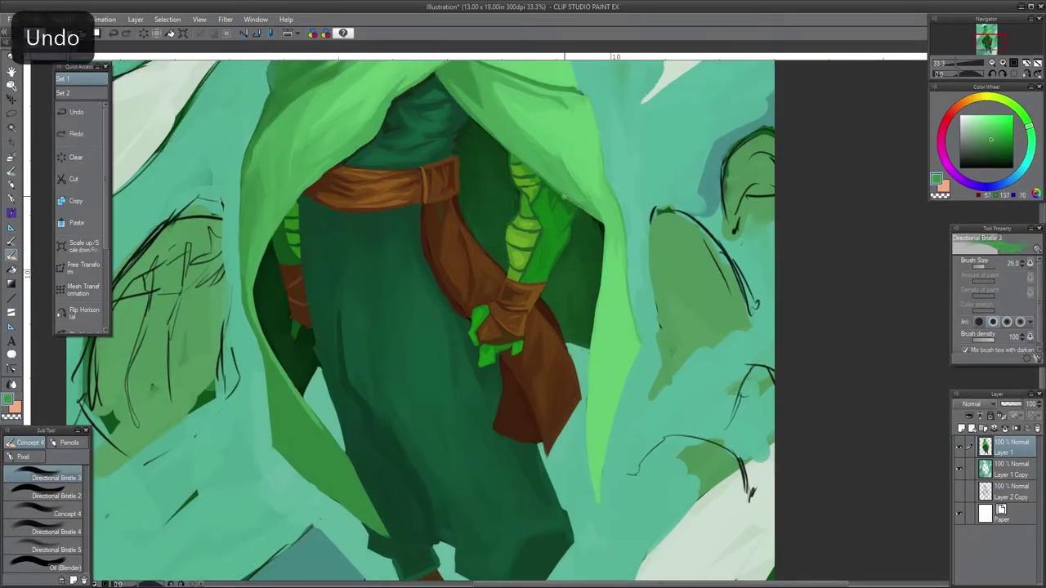
pyautogui.moveTo(644, 506)
pyautogui.mouseDown()
pyautogui.moveTo(633, 367)
pyautogui.moveTo(656, 355)
pyautogui.mouseUp()
pyautogui.moveTo(579, 170); pyautogui.dragTo(626, 310)
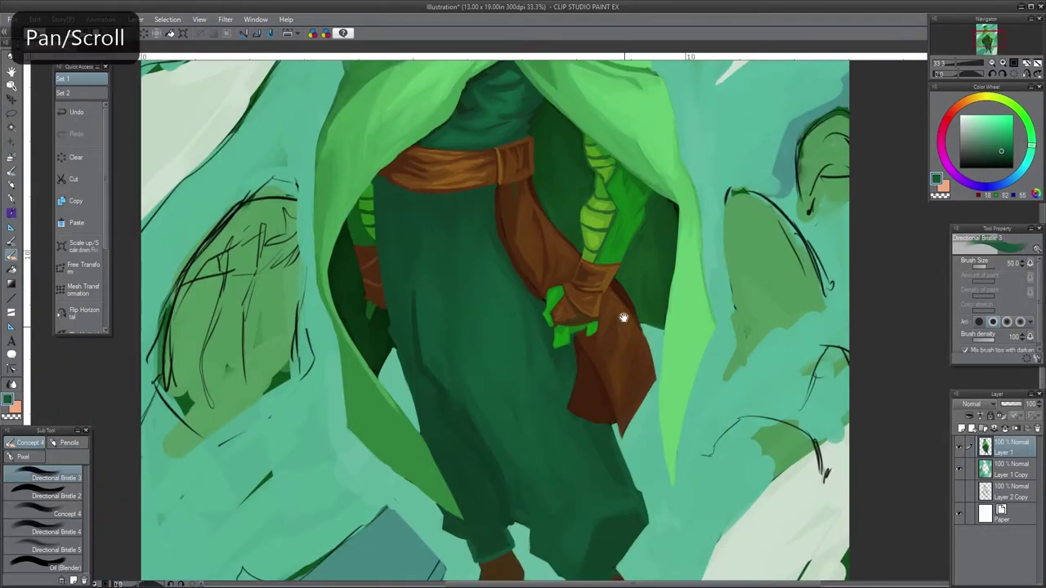
# Step: Clean the outline of the pale cloud beside the near cape edge by painting teal over its sketch lines
pyautogui.moveTo(212, 62)
pyautogui.mouseDown()
pyautogui.moveTo(376, 270)
pyautogui.moveTo(495, 190)
pyautogui.moveTo(342, 268)
pyautogui.mouseUp()
pyautogui.keyDown('alt'); pyautogui.click(482, 204); pyautogui.keyUp('alt')
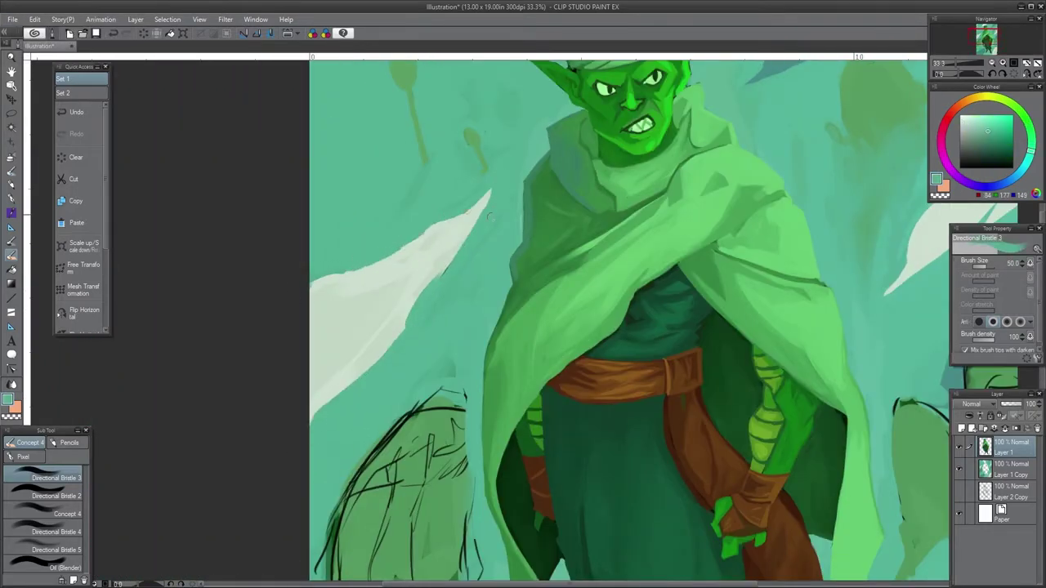
pyautogui.moveTo(490, 216); pyautogui.dragTo(49, 98)
# Step: Paint over the sketch lines of the mound at the canvas's right edge with sampled muted green
pyautogui.keyDown('alt'); pyautogui.click(524, 264); pyautogui.keyUp('alt')
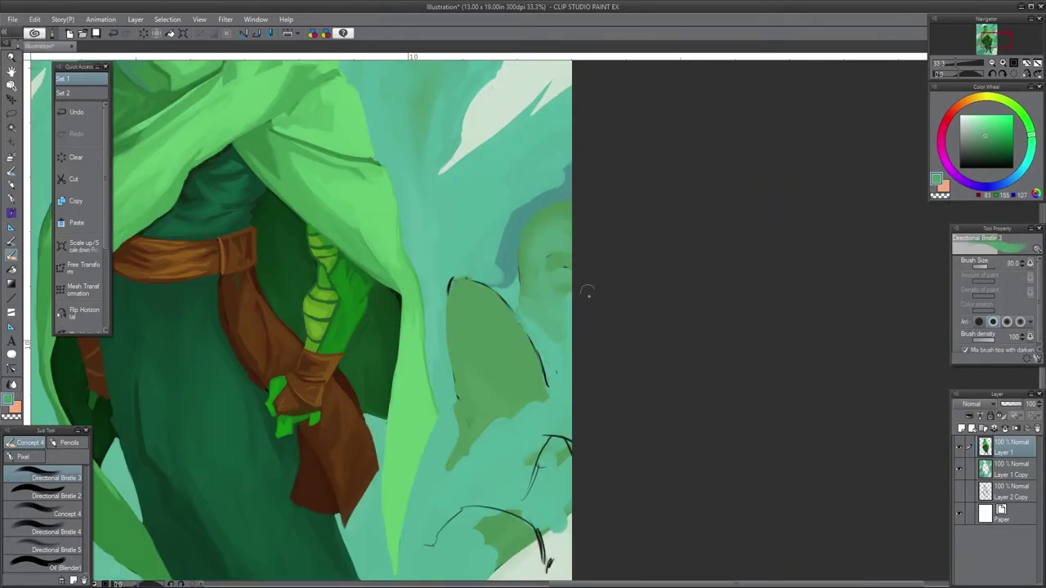
pyautogui.keyDown('alt'); pyautogui.click(547, 272); pyautogui.keyUp('alt')
pyautogui.moveTo(554, 206); pyautogui.dragTo(553, 184)
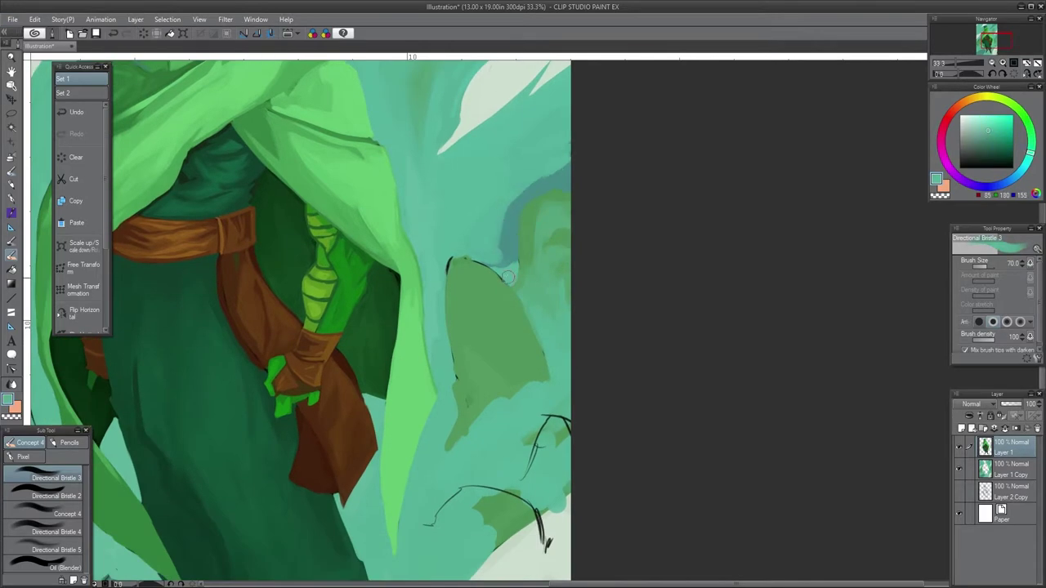
# Step: Clean the remaining outlines of the tall mound beside the cape's far tail using teal and muted green
pyautogui.press('[')
pyautogui.press('[')
pyautogui.press('[')
pyautogui.moveTo(462, 382)
pyautogui.mouseDown()
pyautogui.moveTo(446, 452)
pyautogui.moveTo(568, 327)
pyautogui.mouseUp()
pyautogui.press(']')
pyautogui.press(']')
pyautogui.press(']')
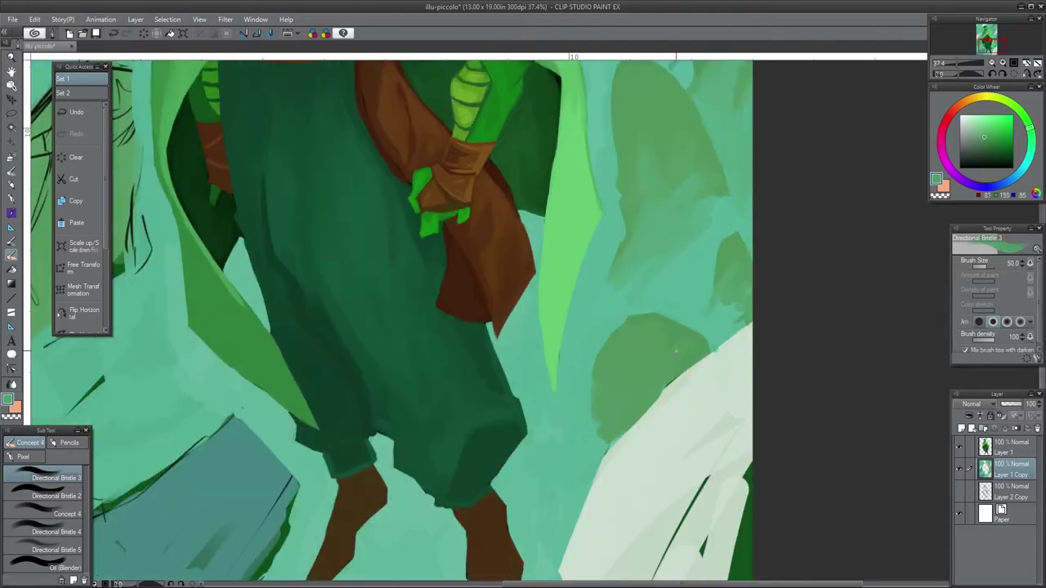
# Step: Extend the low mound beside the lower-right cloud downward and soften its outer edge with teal
pyautogui.moveTo(597, 397)
pyautogui.mouseDown()
pyautogui.moveTo(590, 441)
pyautogui.moveTo(560, 447)
pyautogui.mouseUp()
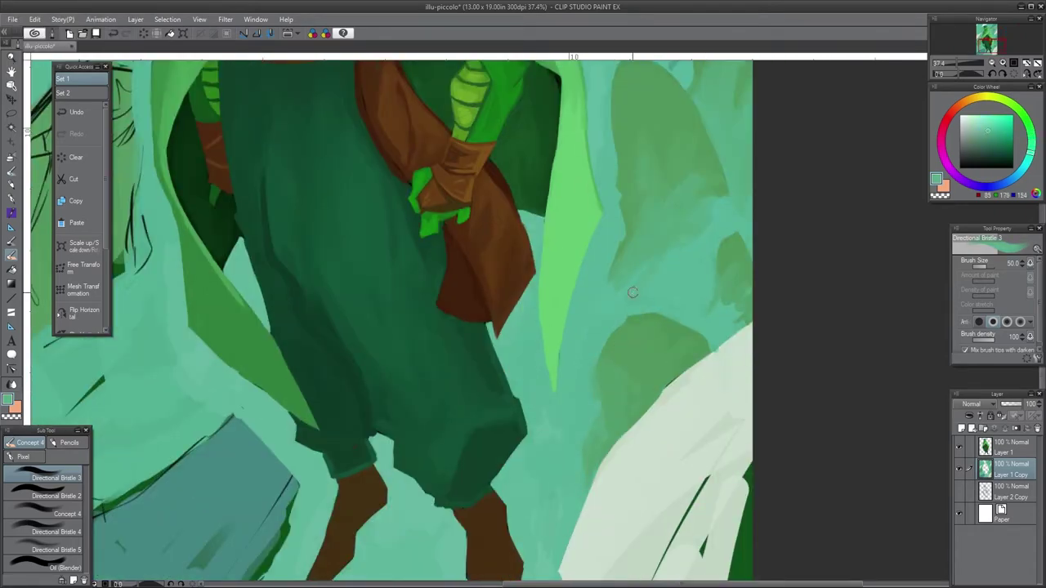
pyautogui.moveTo(633, 293); pyautogui.dragTo(588, 340)
pyautogui.press(']')
# Step: Reshape the blue-grey form in the canvas's lower-left corner into a tapered spike, covering its sketch lines with teal
pyautogui.moveTo(207, 523); pyautogui.dragTo(586, 309)
pyautogui.moveTo(539, 522)
pyautogui.mouseDown()
pyautogui.moveTo(587, 452)
pyautogui.moveTo(523, 270)
pyautogui.moveTo(572, 425)
pyautogui.moveTo(490, 417)
pyautogui.moveTo(575, 245)
pyautogui.mouseUp()
pyautogui.press('[')
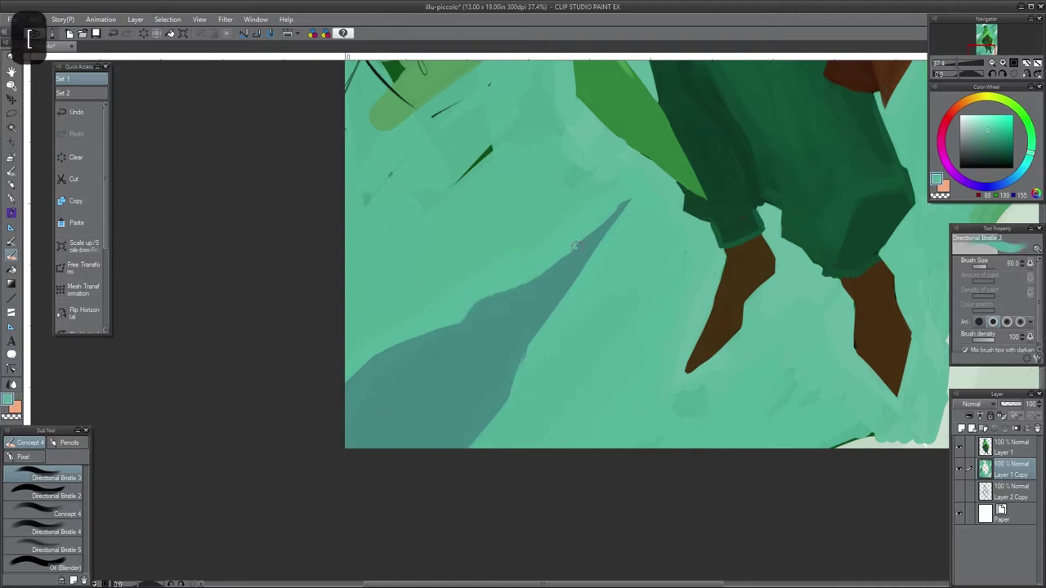
# Step: Repaint the large mound on the canvas's left side in muted green, covering its sketch lines and cleaning its contour with teal
pyautogui.moveTo(585, 137); pyautogui.dragTo(579, 334)
pyautogui.moveTo(600, 108); pyautogui.dragTo(706, 224)
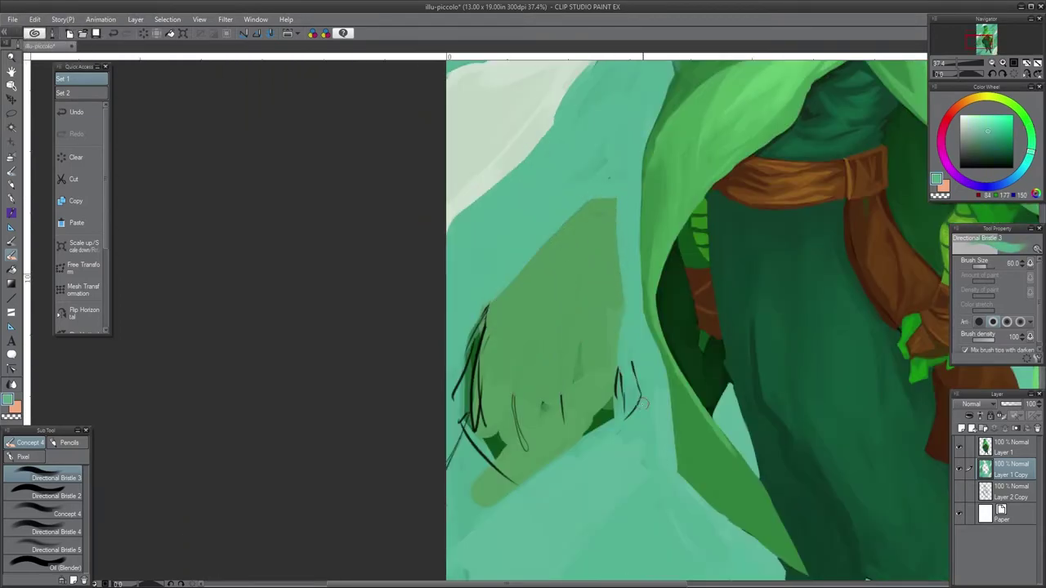
pyautogui.press(']')
pyautogui.press(']')
pyautogui.moveTo(643, 403); pyautogui.dragTo(617, 351)
pyautogui.moveTo(490, 441); pyautogui.dragTo(476, 338)
pyautogui.press(']')
pyautogui.press(']')
pyautogui.moveTo(561, 393)
pyautogui.mouseDown()
pyautogui.moveTo(518, 453)
pyautogui.moveTo(530, 505)
pyautogui.moveTo(482, 490)
pyautogui.mouseUp()
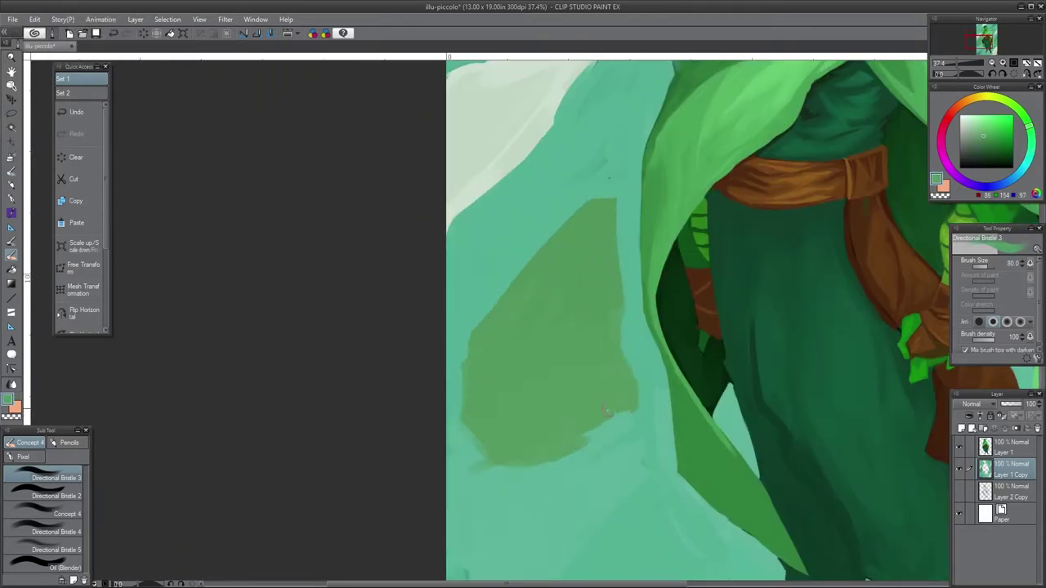
# Step: Soften the lower edge of the large green mound left of the cape by blending teal into it
pyautogui.scroll(-2, 537, 360)
pyautogui.moveTo(573, 384); pyautogui.dragTo(504, 357)
pyautogui.keyDown('alt'); pyautogui.click(561, 360); pyautogui.keyUp('alt')
pyautogui.press('[')
pyautogui.press('[')
pyautogui.press('[')
pyautogui.scroll(5, 561, 360)
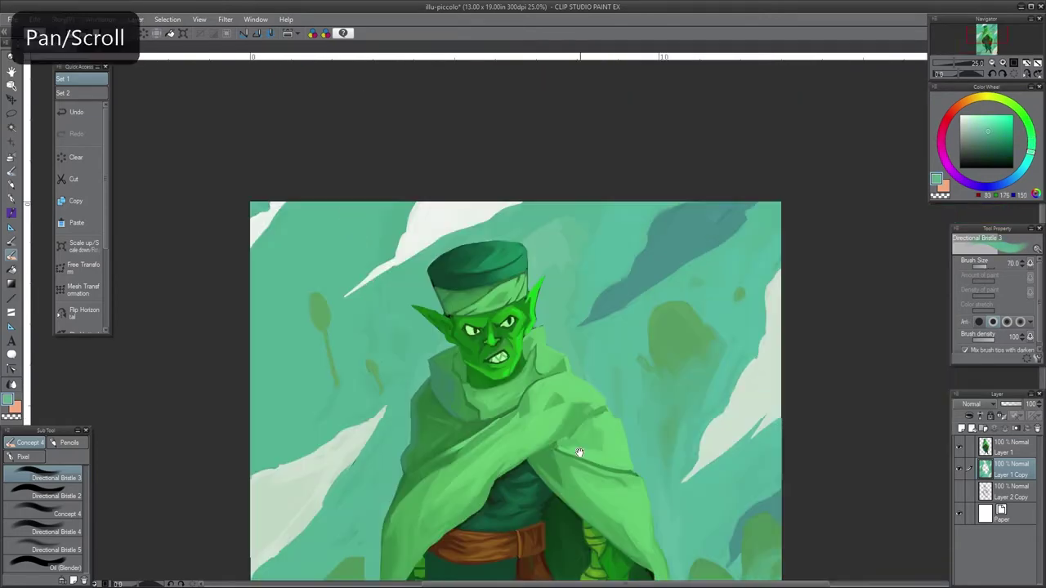
# Step: Touch up the background around the clouds and mounds with pale grey-green and teal strokes
pyautogui.scroll(-7, 656, 392)
pyautogui.scroll(4, 656, 393)
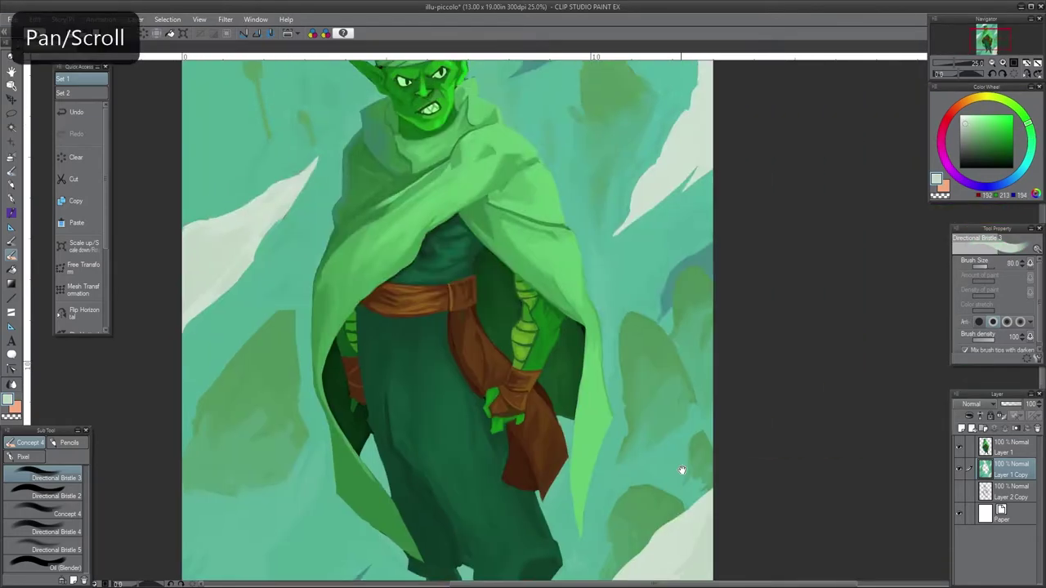
pyautogui.scroll(-3, 678, 457)
pyautogui.press(']')
pyautogui.scroll(5, 643, 473)
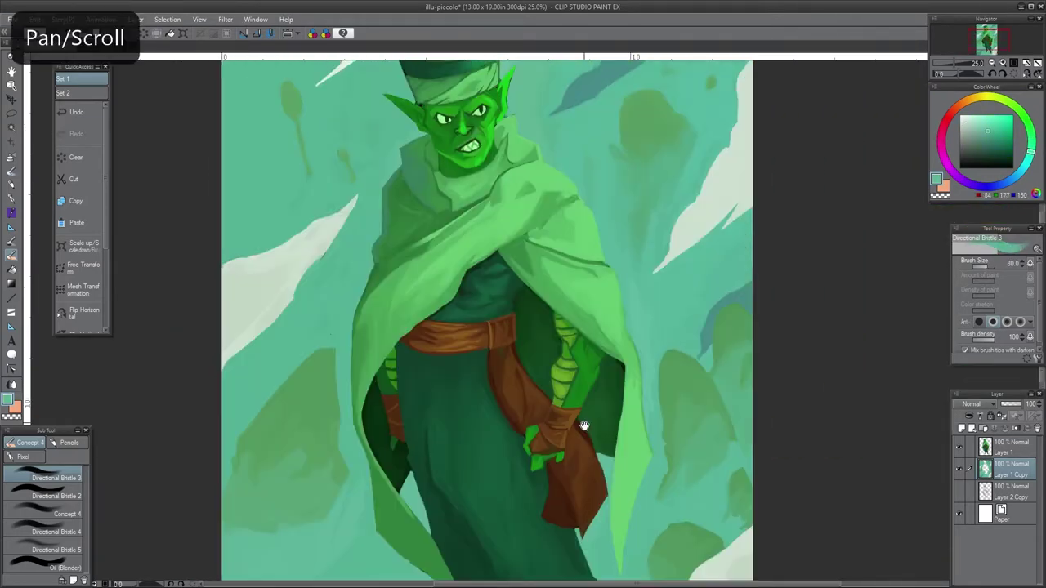
pyautogui.scroll(-6, 595, 255)
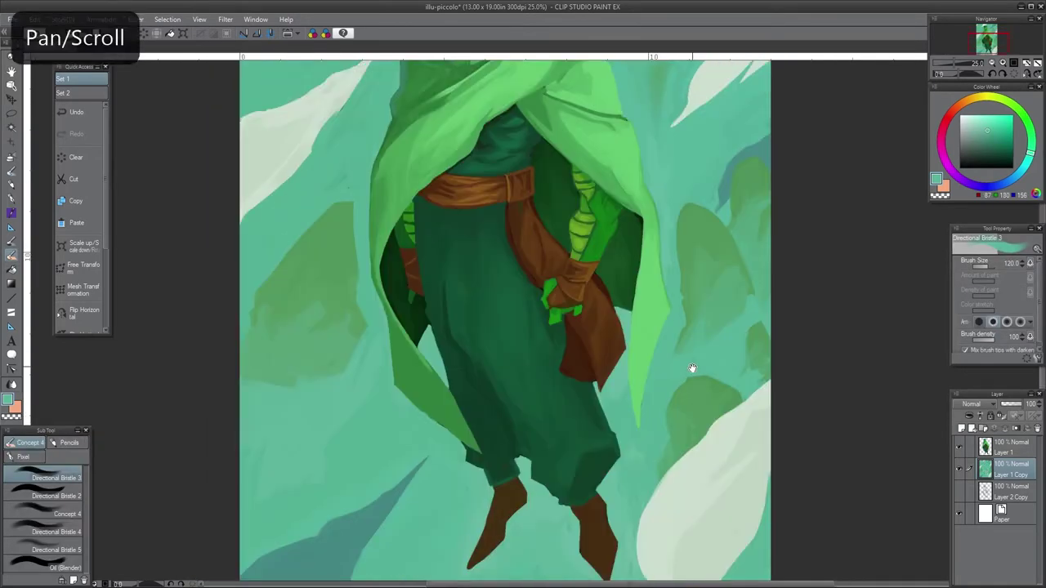
# Step: Paint bright green highlights down the cape's right-hand drape and its hanging tip on the figure layer
pyautogui.press('[')
pyautogui.press('[')
pyautogui.press('[')
pyautogui.scroll(6, 596, 202)
pyautogui.scroll(-5, 595, 202)
pyautogui.press('[')
pyautogui.press('[')
pyautogui.press('[')
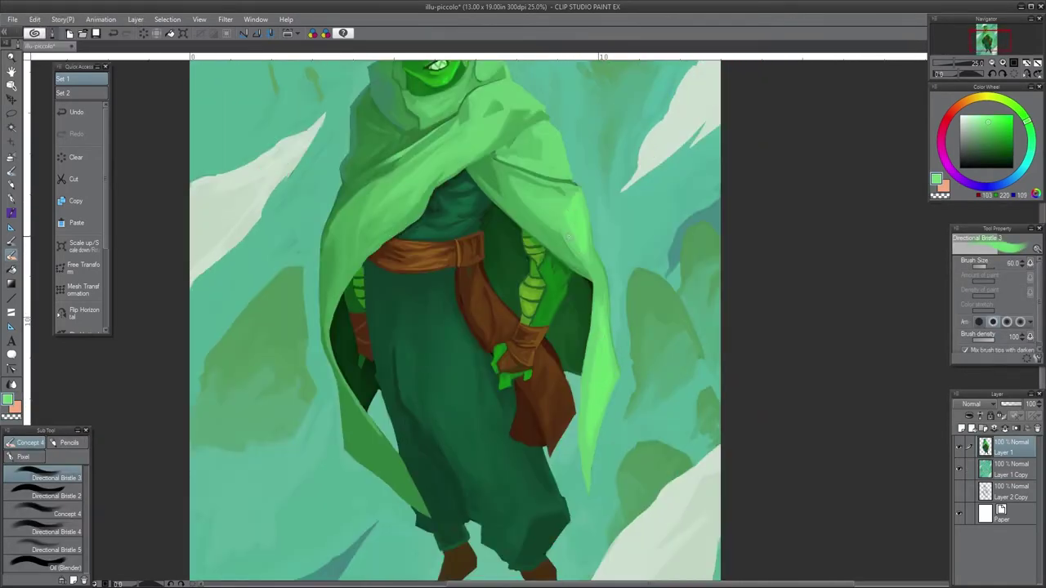
pyautogui.scroll(6, 588, 245)
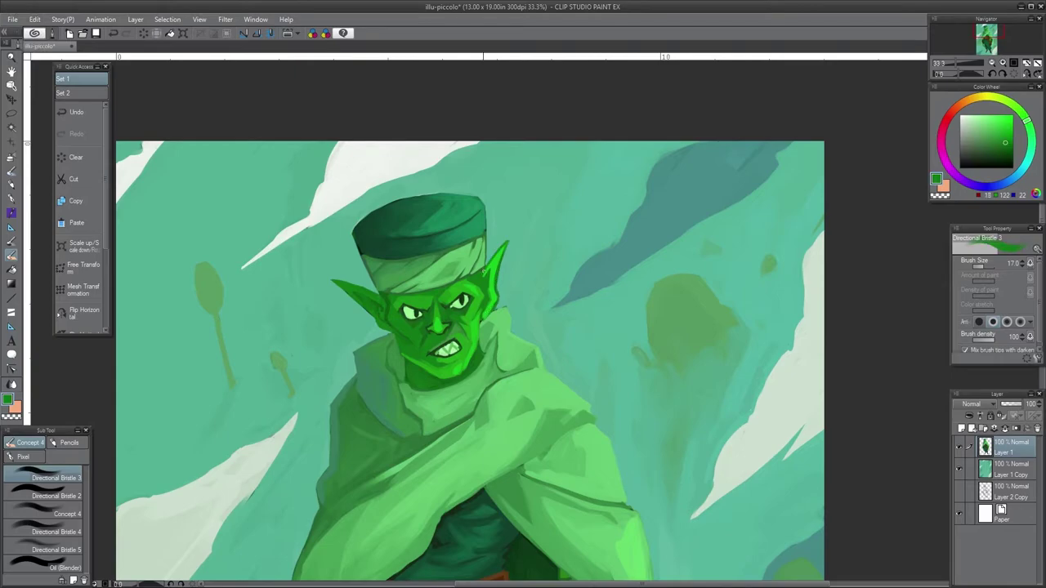
pyautogui.scroll(-5, 631, 269)
pyautogui.scroll(5, 630, 269)
pyautogui.scroll(-3, 630, 269)
# Step: Add a layer in Color blend mode above the figure and recolour the tunic and upper trousers dark blue
pyautogui.hotkey('ctrl', 'shift', 'n')
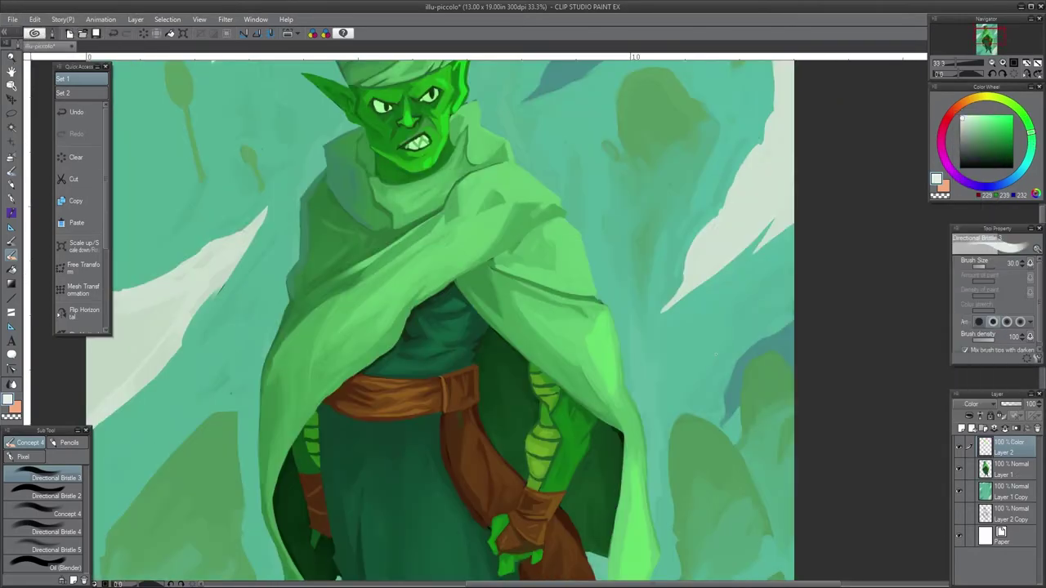
pyautogui.press(']')
pyautogui.press(']')
pyautogui.press(']')
pyautogui.moveTo(417, 335); pyautogui.dragTo(454, 317)
pyautogui.scroll(-4, 434, 382)
pyautogui.press(']')
pyautogui.press(']')
pyautogui.press(']')
pyautogui.press(']')
pyautogui.press(']')
pyautogui.moveTo(523, 445); pyautogui.dragTo(513, 306)
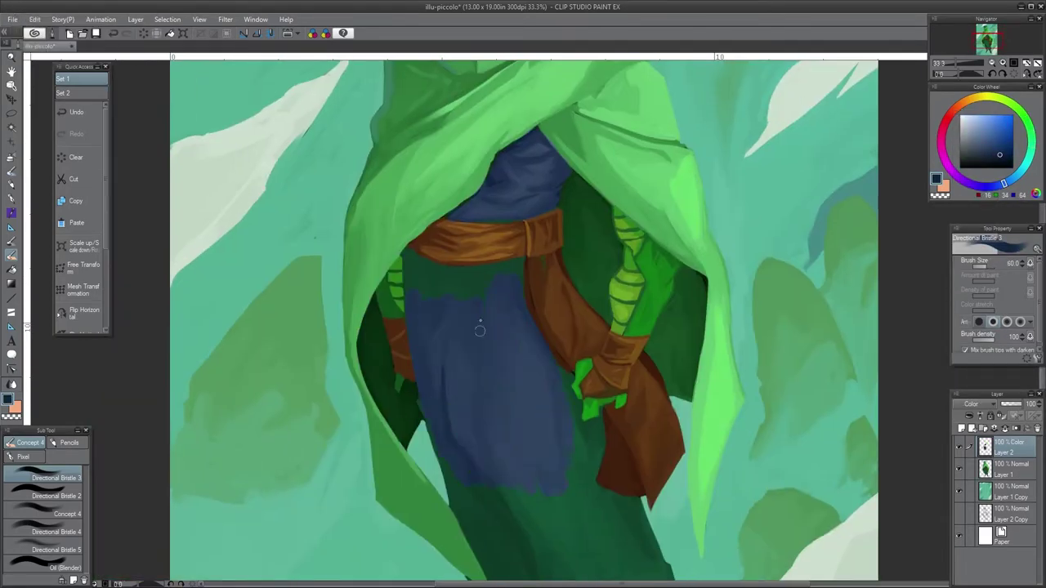
# Step: Extend the dark blue recolouring over the rest of the trousers, from just under the belt to the cuffs
pyautogui.scroll(-3, 571, 507)
pyautogui.press('[')
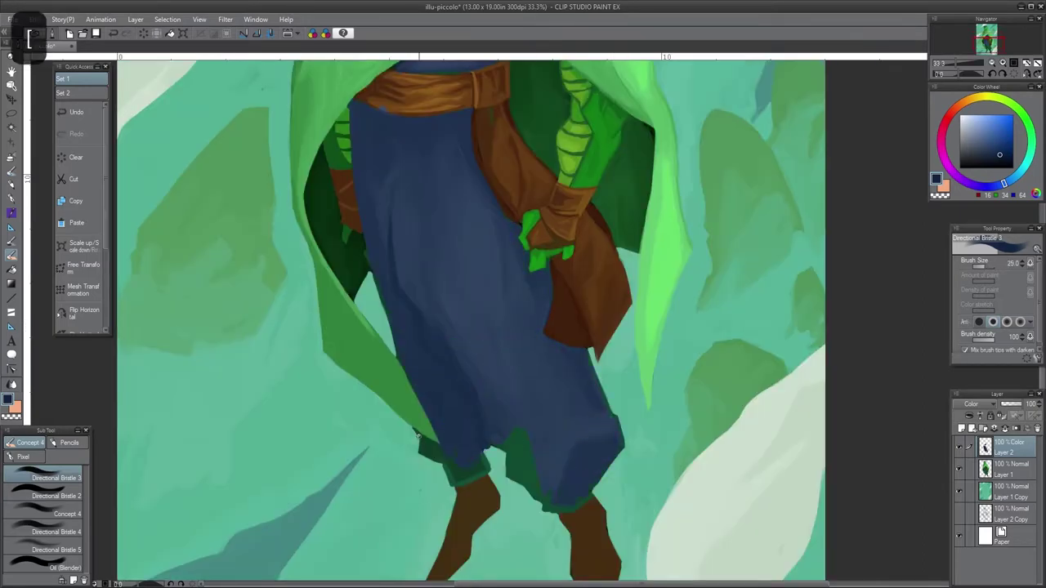
pyautogui.scroll(-2, 417, 437)
pyautogui.scroll(5, 629, 415)
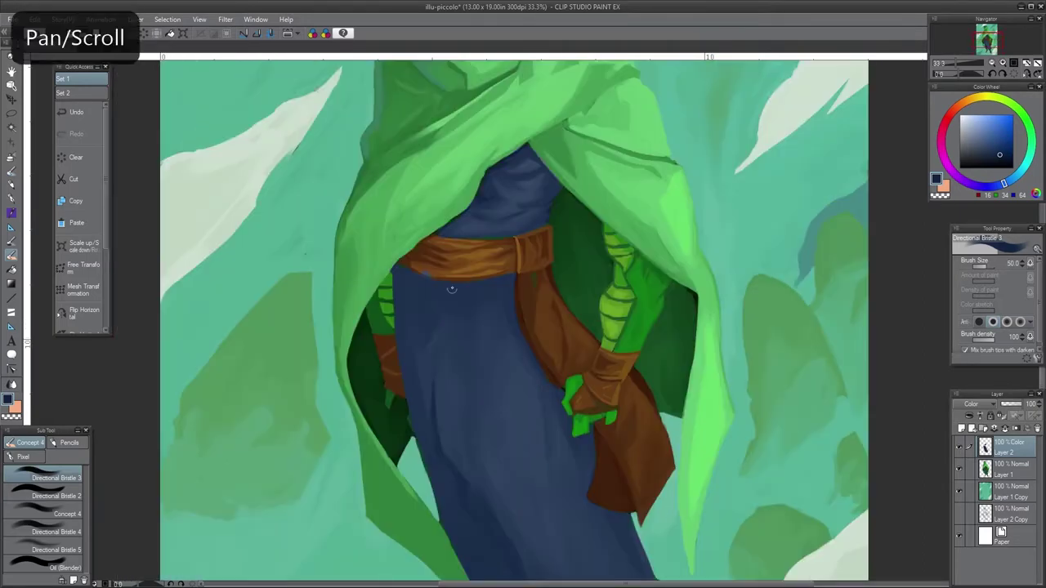
pyautogui.press(']')
pyautogui.press(']')
pyautogui.hotkey('ctrl', 'z')
# Step: Recolour the crown of the goblin's hat dark blue on the Color layer
pyautogui.scroll(5, 435, 183)
pyautogui.scroll(-8, 619, 268)
pyautogui.press('[')
pyautogui.press('[')
pyautogui.press('[')
pyautogui.press('[')
pyautogui.press('[')
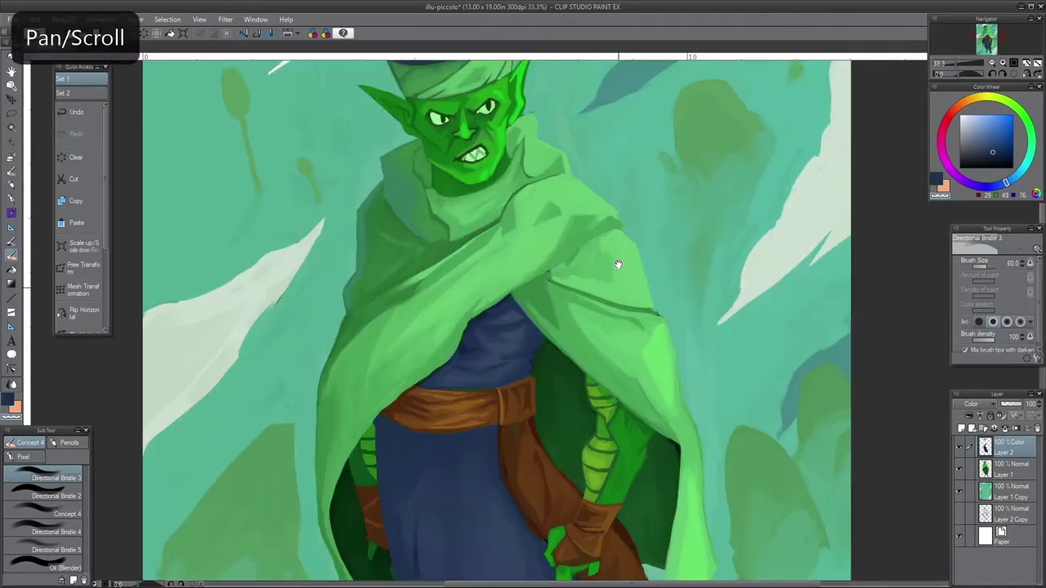
# Step: On a new layer, paint two thin green antennae with bulbous tips curving out from beneath the hat's wrap
pyautogui.scroll(6, 596, 346)
pyautogui.hotkey('ctrl', 'shift', 'n')
pyautogui.keyDown('alt'); pyautogui.click(539, 204); pyautogui.keyUp('alt')
pyautogui.moveTo(529, 155); pyautogui.dragTo(550, 214)
pyautogui.hotkey('ctrl', 'z')
pyautogui.click(550, 208)
pyautogui.keyDown('alt'); pyautogui.click(564, 300); pyautogui.keyUp('alt')
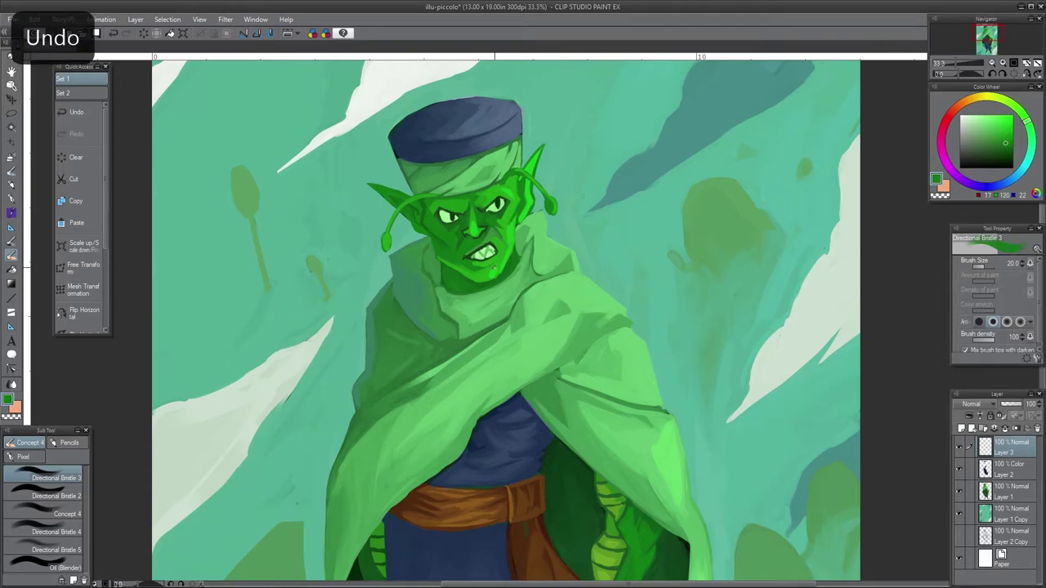
pyautogui.press(']')
pyautogui.press(']')
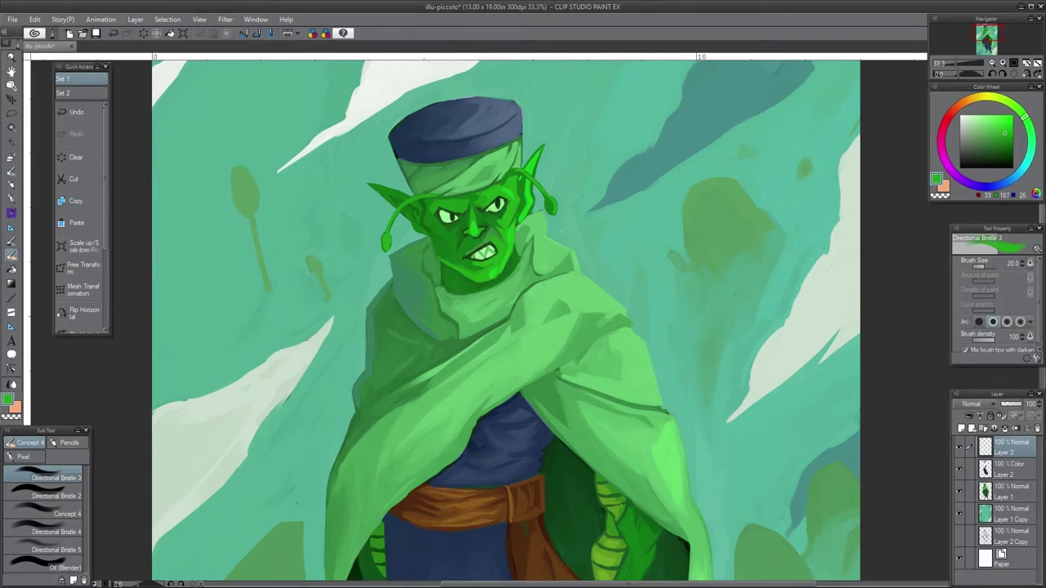
# Step: Touch up the shaded folds of the cape in mid green with a small bristle brush
pyautogui.scroll(-2, 546, 417)
pyautogui.scroll(-5, 403, 315)
pyautogui.press('[')
pyautogui.press('[')
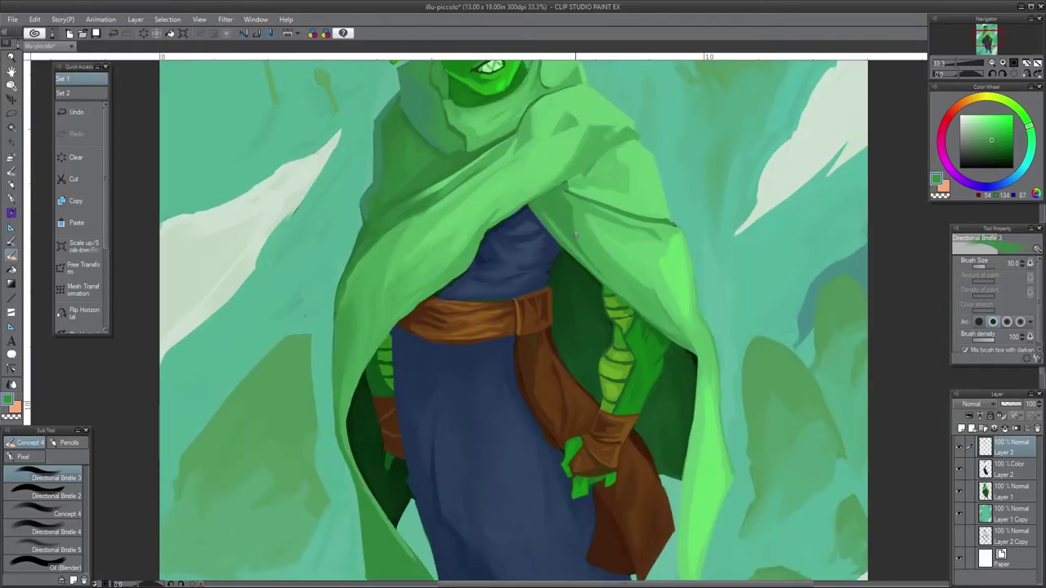
pyautogui.scroll(5, 529, 199)
pyautogui.scroll(-4, 491, 245)
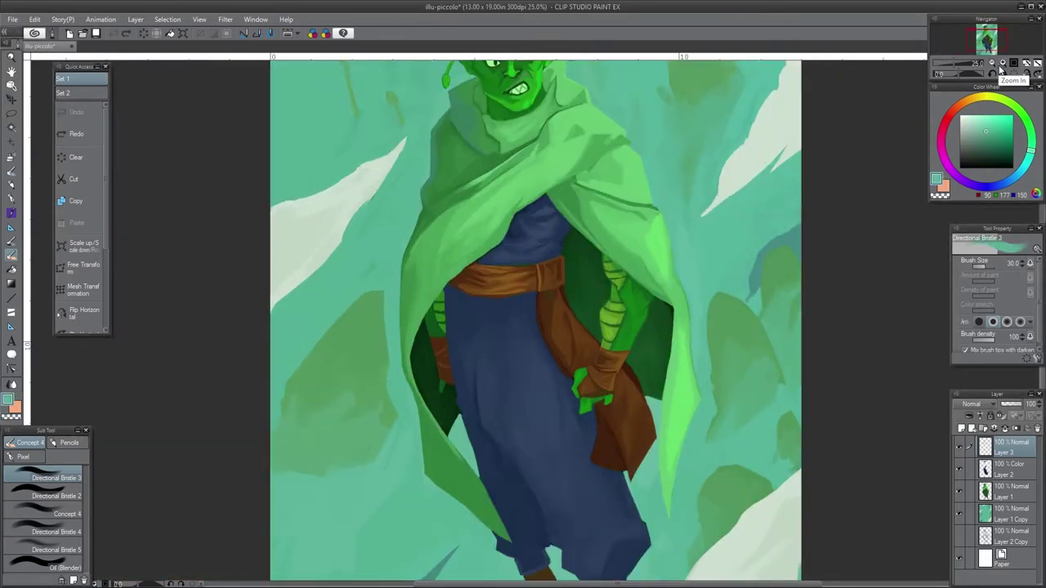
# Step: Repaint the main band of the belt in warm browns, simplifying its wrinkles into broader, smoother folds
pyautogui.scroll(1, 485, 251)
pyautogui.keyDown('alt'); pyautogui.click(486, 250); pyautogui.keyUp('alt')
pyautogui.hotkey('ctrl', 'z')
pyautogui.keyDown('alt'); pyautogui.click(536, 235); pyautogui.keyUp('alt')
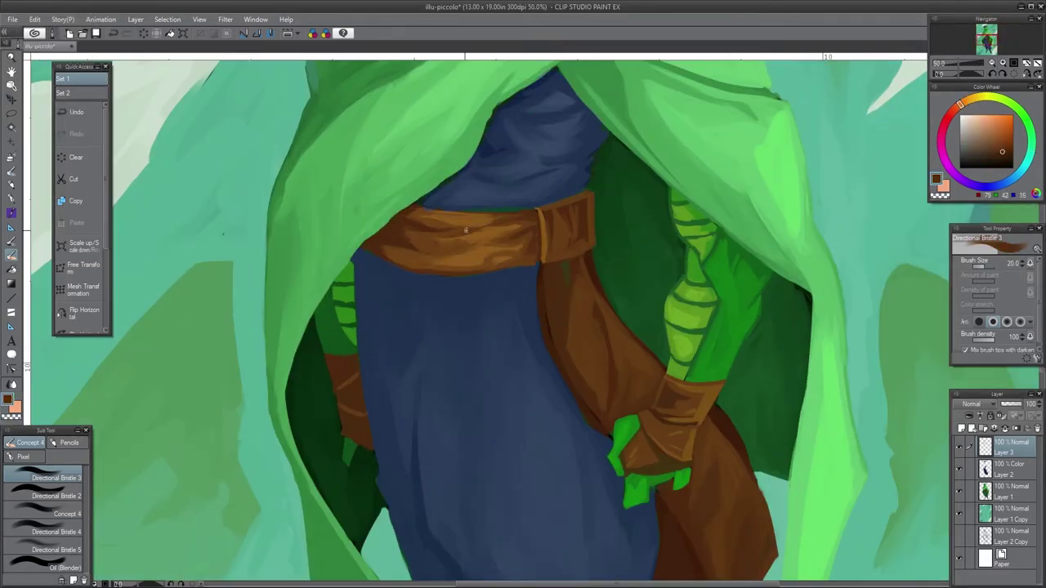
pyautogui.keyDown('alt'); pyautogui.click(469, 237); pyautogui.keyUp('alt')
pyautogui.keyDown('alt'); pyautogui.click(494, 245); pyautogui.keyUp('alt')
pyautogui.hotkey('ctrl', 'z')
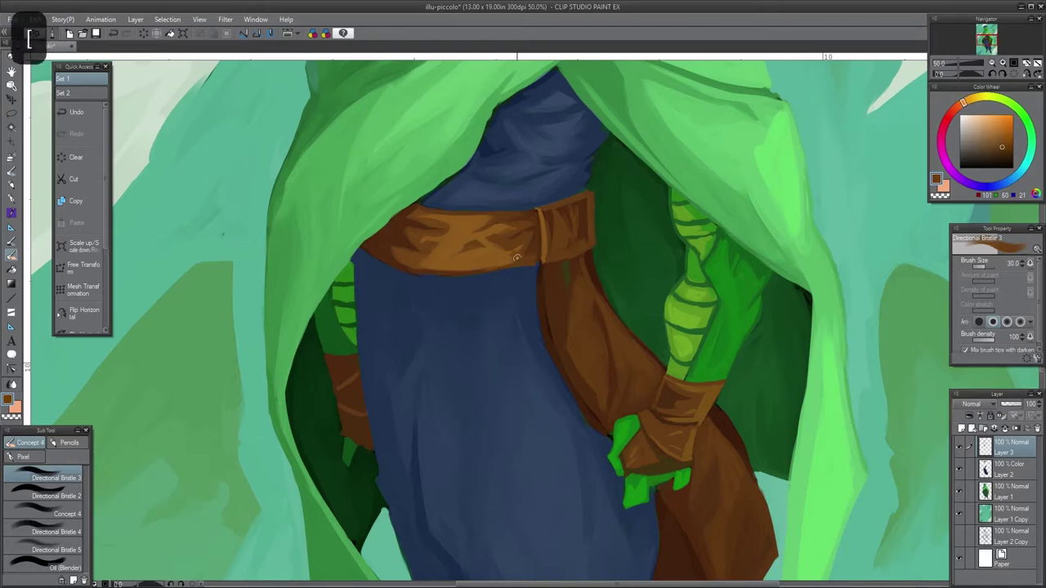
pyautogui.press('[')
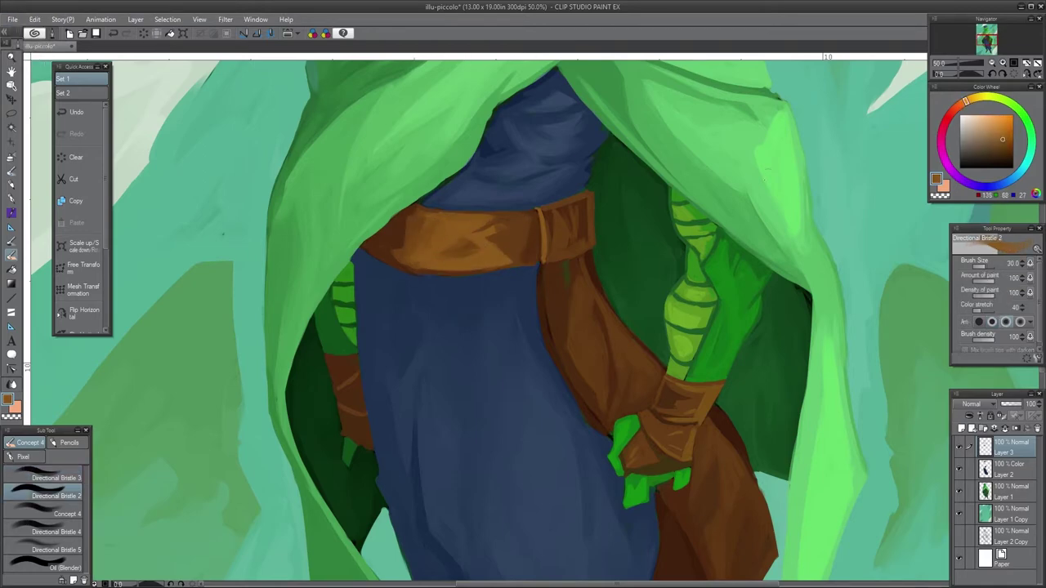
# Step: Smooth the belt's end section in brown and darken the trousers directly beneath the belt with deep blue
pyautogui.keyDown('alt'); pyautogui.click(589, 194); pyautogui.keyUp('alt')
pyautogui.press(']')
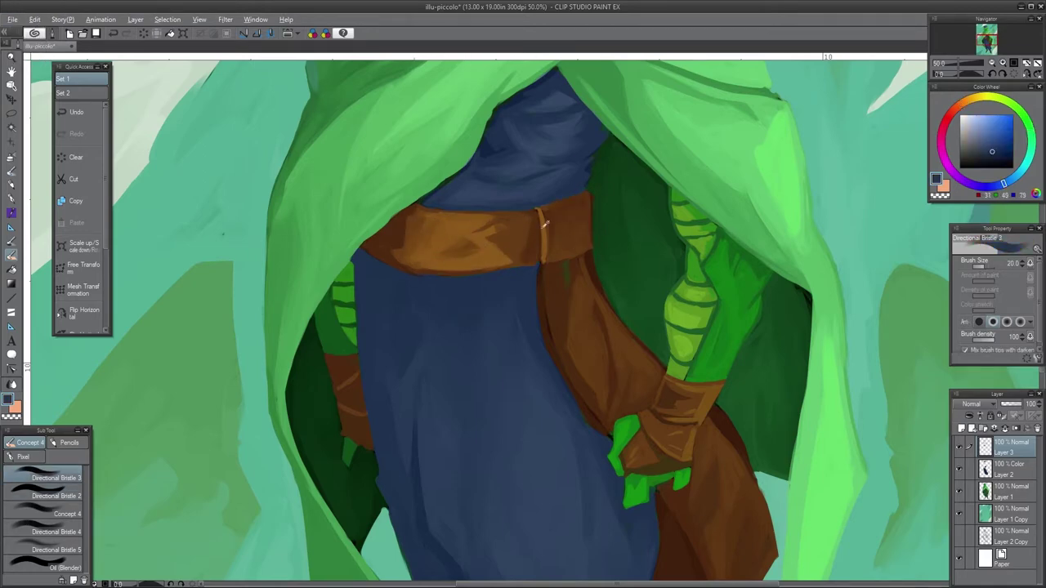
pyautogui.keyDown('alt'); pyautogui.click(445, 274); pyautogui.keyUp('alt')
pyautogui.press('[')
pyautogui.press('[')
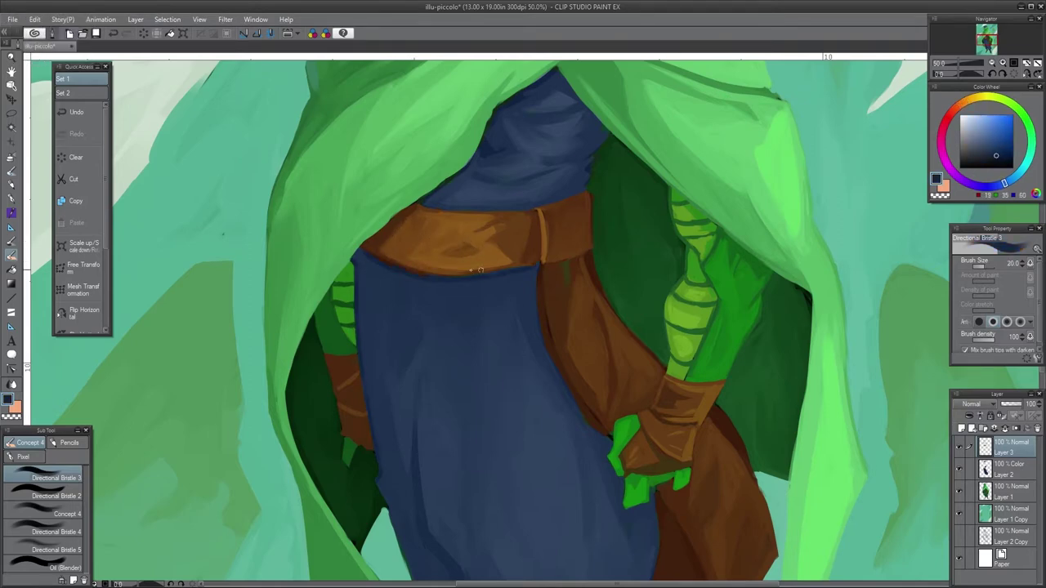
# Step: Shade the upper trousers with darker blue using Concept 4 and Directional Bristle 3, blending the folds downward
pyautogui.press('1')
pyautogui.moveTo(545, 323)
pyautogui.mouseDown()
pyautogui.moveTo(493, 236)
pyautogui.moveTo(462, 344)
pyautogui.mouseUp()
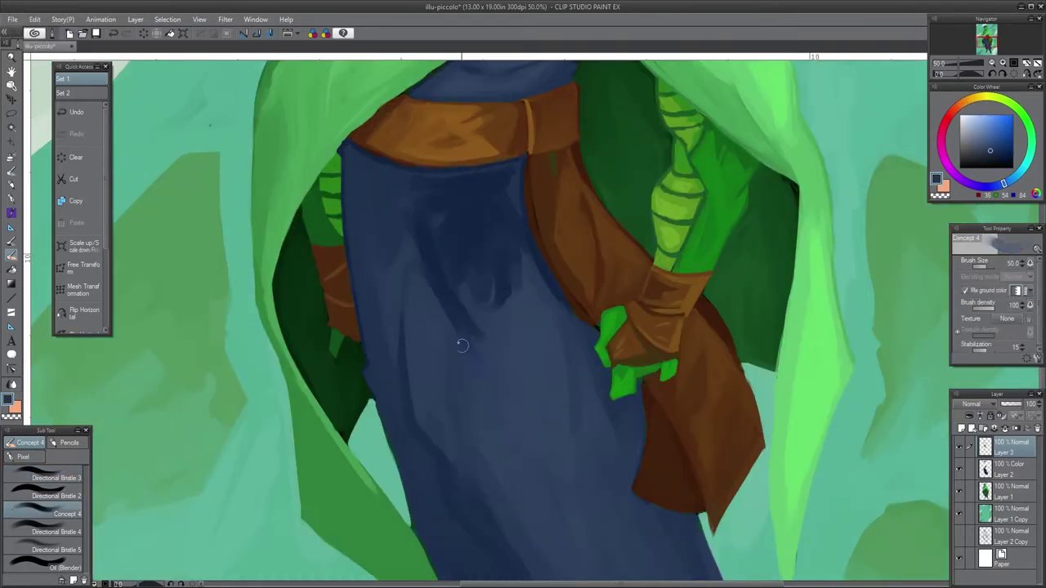
pyautogui.press('2')
pyautogui.moveTo(400, 202)
pyautogui.mouseDown()
pyautogui.moveTo(458, 245)
pyautogui.moveTo(492, 336)
pyautogui.mouseUp()
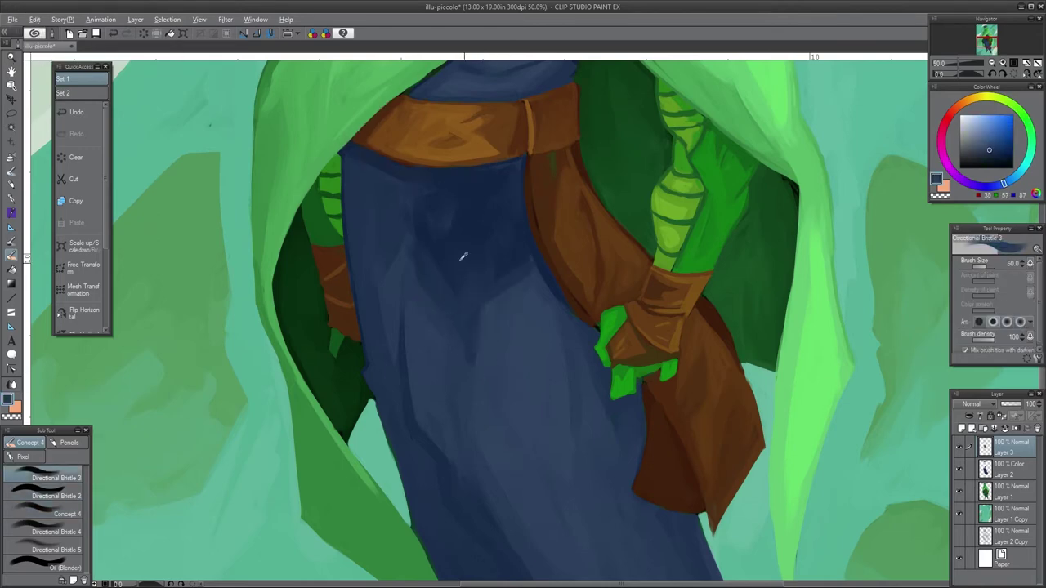
pyautogui.moveTo(395, 371)
pyautogui.mouseDown()
pyautogui.moveTo(402, 243)
pyautogui.moveTo(483, 320)
pyautogui.mouseUp()
pyautogui.moveTo(544, 299); pyautogui.dragTo(496, 182)
# Step: Tidy the edges of the trouser cuffs and merge the recolouring and detail layers into the figure layer
pyautogui.moveTo(572, 491); pyautogui.dragTo(596, 187)
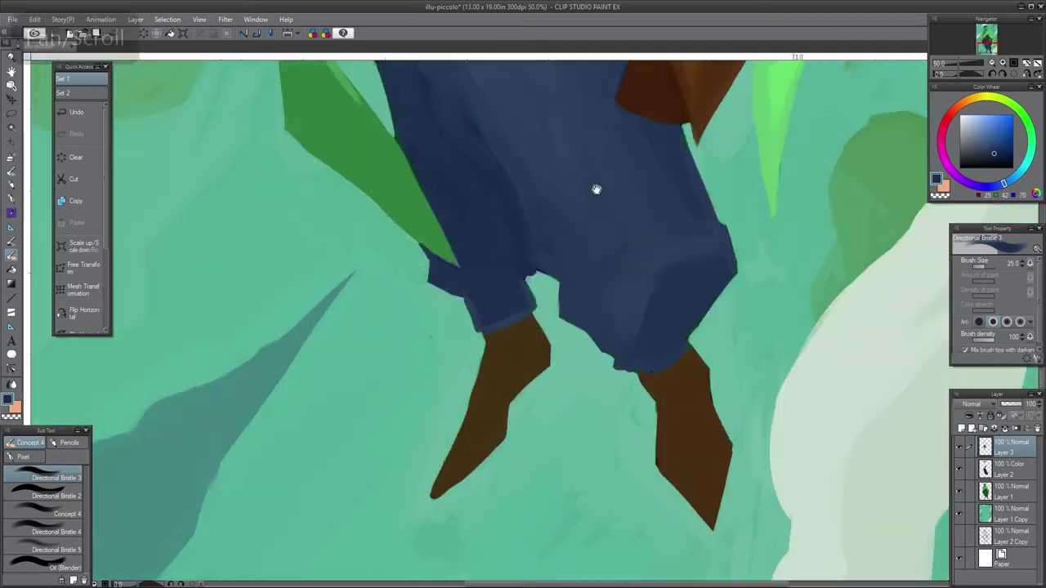
pyautogui.keyDown('alt'); pyautogui.click(531, 384); pyautogui.keyUp('alt')
pyautogui.hotkey('ctrl', 'z')
pyautogui.moveTo(754, 564); pyautogui.dragTo(649, 420)
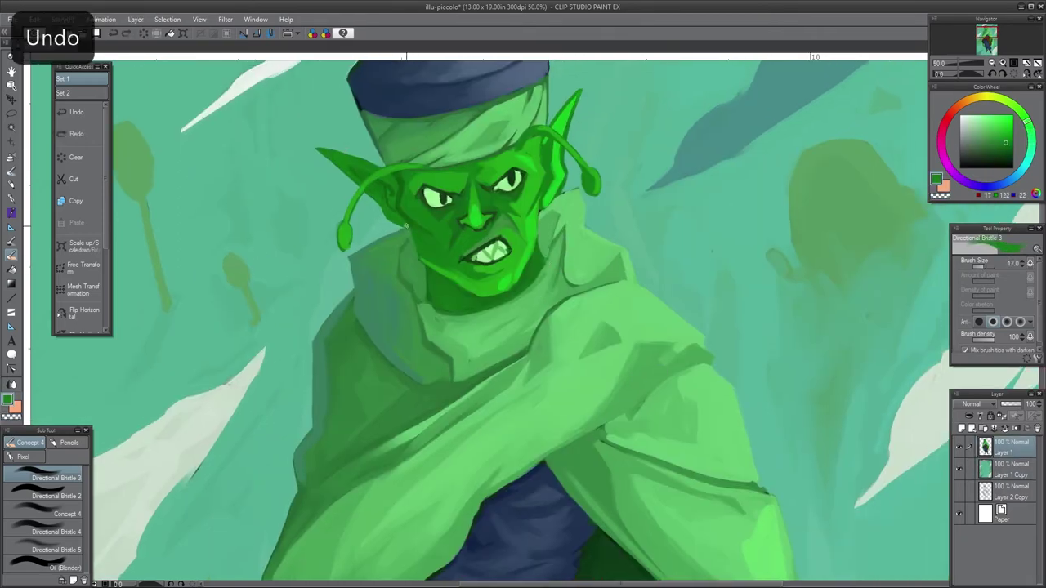
pyautogui.click(481, 200)
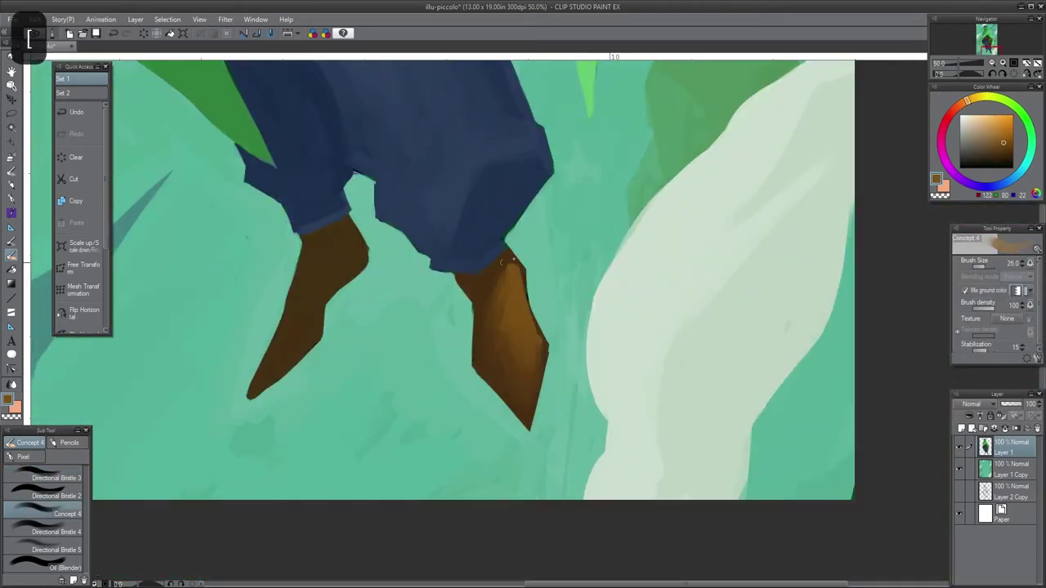
# Step: Clean the trouser hem between the legs with dark blue and refine the right boot's brown shading and contour
pyautogui.press('c')
pyautogui.keyDown('alt'); pyautogui.click(375, 183); pyautogui.keyUp('alt')
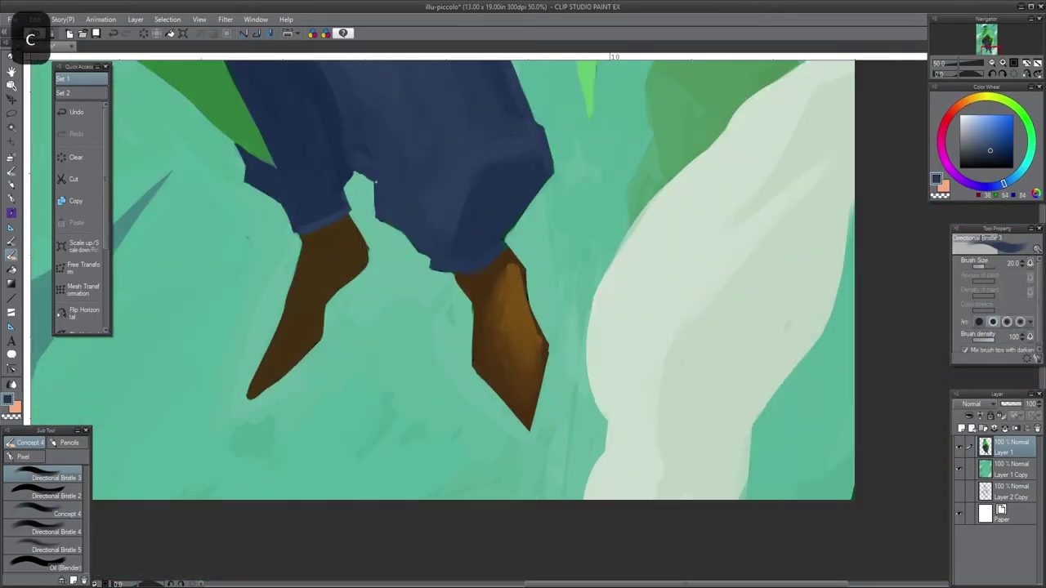
pyautogui.keyDown('alt'); pyautogui.click(526, 362); pyautogui.keyUp('alt')
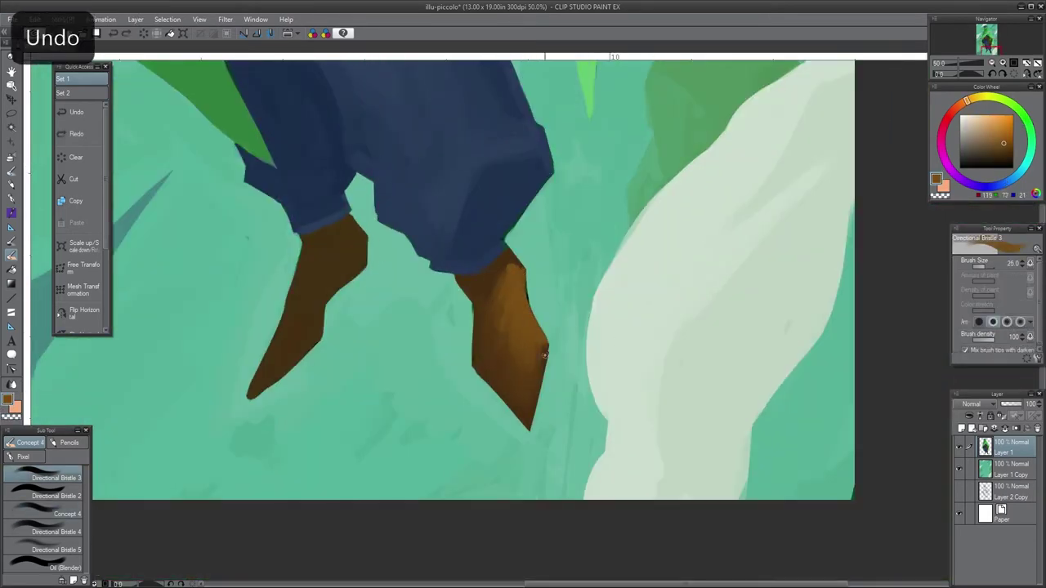
pyautogui.keyDown('alt'); pyautogui.click(509, 243); pyautogui.keyUp('alt')
pyautogui.press('[')
# Step: Shade the left boot with a lighter orange-brown over its ankle and darker brown toward the pointed toe
pyautogui.keyDown('alt'); pyautogui.click(319, 310); pyautogui.keyUp('alt')
pyautogui.moveTo(262, 393); pyautogui.dragTo(344, 245)
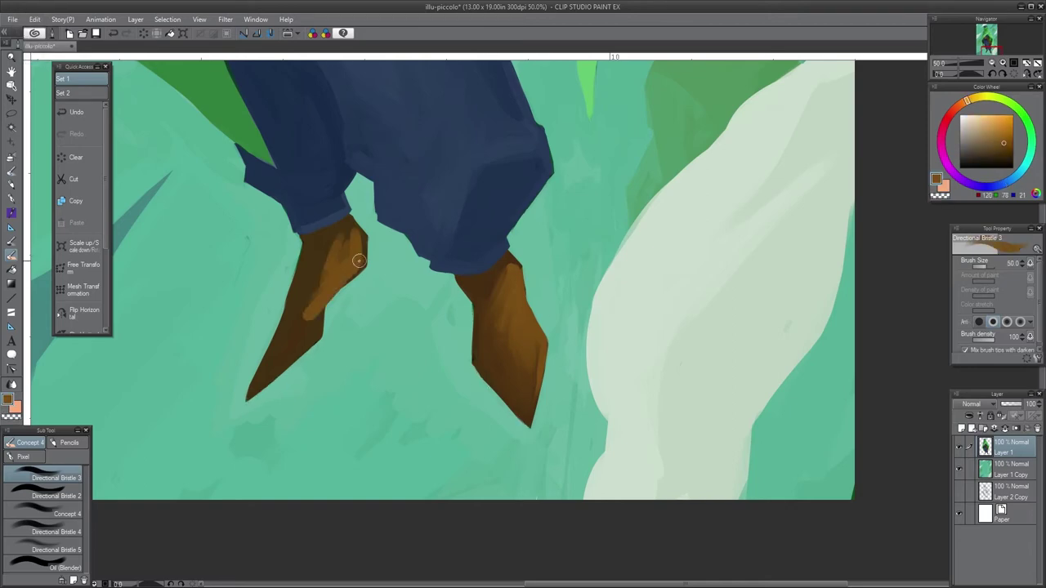
pyautogui.moveTo(314, 327)
pyautogui.mouseDown()
pyautogui.moveTo(356, 237)
pyautogui.moveTo(316, 253)
pyautogui.mouseUp()
pyautogui.press(']')
pyautogui.keyDown('alt'); pyautogui.click(302, 327); pyautogui.keyUp('alt')
pyautogui.moveTo(266, 390); pyautogui.dragTo(295, 348)
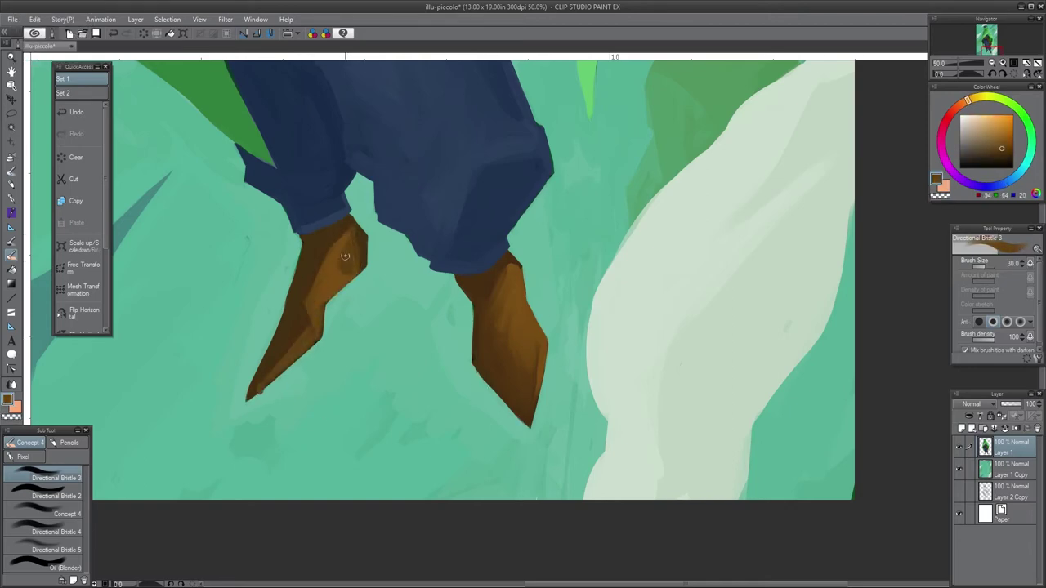
# Step: Tone down the bright highlight on the cape's right-hand drape, blending it into the surrounding light green
pyautogui.scroll(5, 432, 205)
pyautogui.keyDown('alt'); pyautogui.click(433, 205); pyautogui.keyUp('alt')
pyautogui.scroll(-2, 432, 206)
pyautogui.moveTo(503, 491)
pyautogui.mouseDown()
pyautogui.moveTo(502, 330)
pyautogui.moveTo(589, 331)
pyautogui.moveTo(605, 491)
pyautogui.moveTo(692, 505)
pyautogui.mouseUp()
pyautogui.scroll(2, 588, 331)
pyautogui.keyDown('alt'); pyautogui.click(623, 464); pyautogui.keyUp('alt')
# Step: Paint orange-brown highlights and darker brown folds on the sash hanging from the belt
pyautogui.keyDown('alt'); pyautogui.click(564, 318); pyautogui.keyUp('alt')
pyautogui.press('[')
pyautogui.press('[')
pyautogui.press('[')
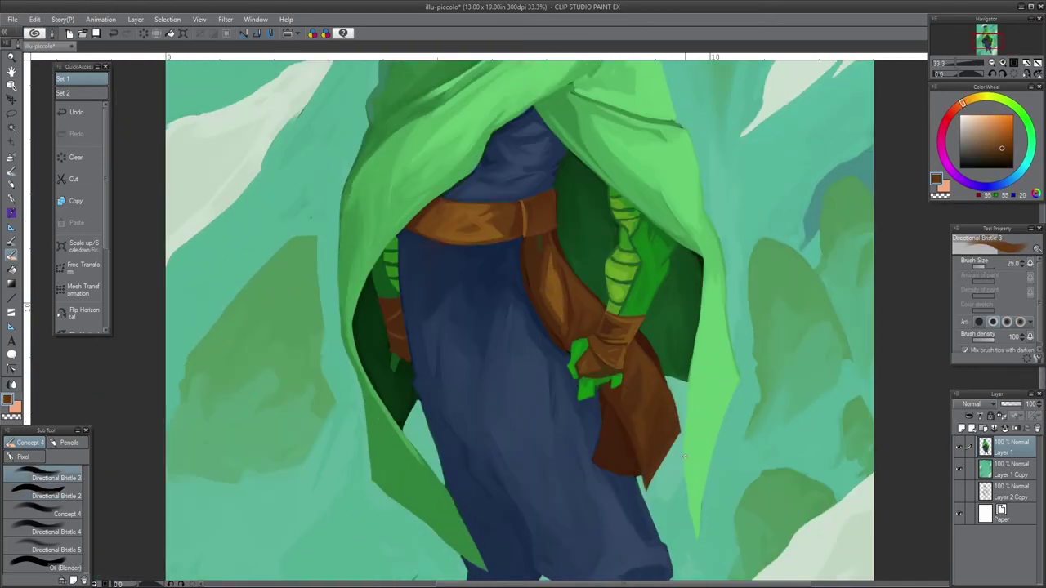
pyautogui.keyDown('alt'); pyautogui.click(562, 335); pyautogui.keyUp('alt')
pyautogui.press(']')
pyautogui.keyDown('alt'); pyautogui.click(565, 327); pyautogui.keyUp('alt')
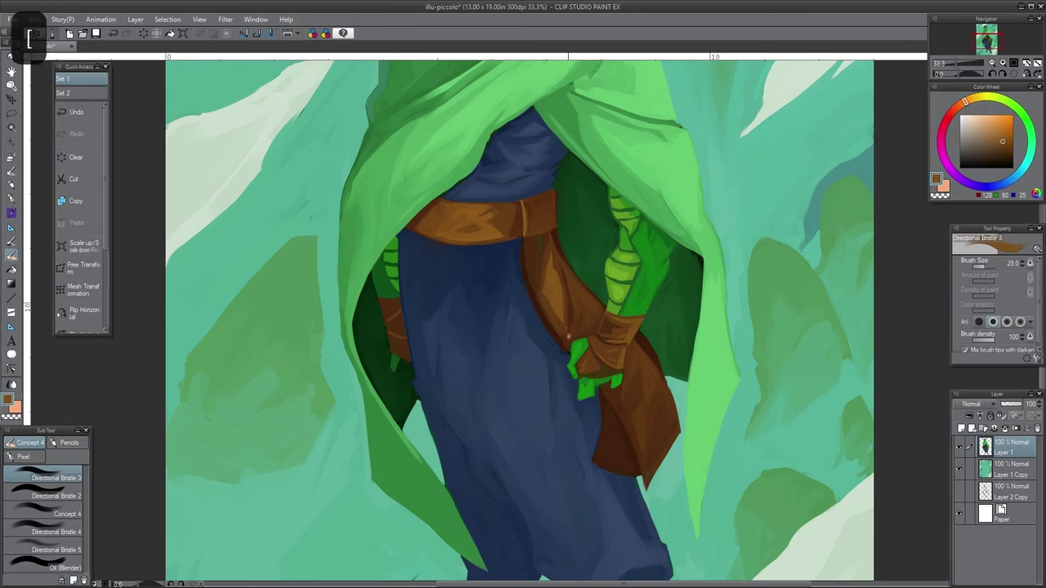
pyautogui.press('[')
# Step: With the figure temporarily hidden, smooth the central area of the background layer with broad teal strokes
pyautogui.keyDown('alt'); pyautogui.click(694, 297); pyautogui.keyUp('alt')
pyautogui.scroll(-2, 693, 297)
pyautogui.moveTo(703, 245); pyautogui.dragTo(621, 368)
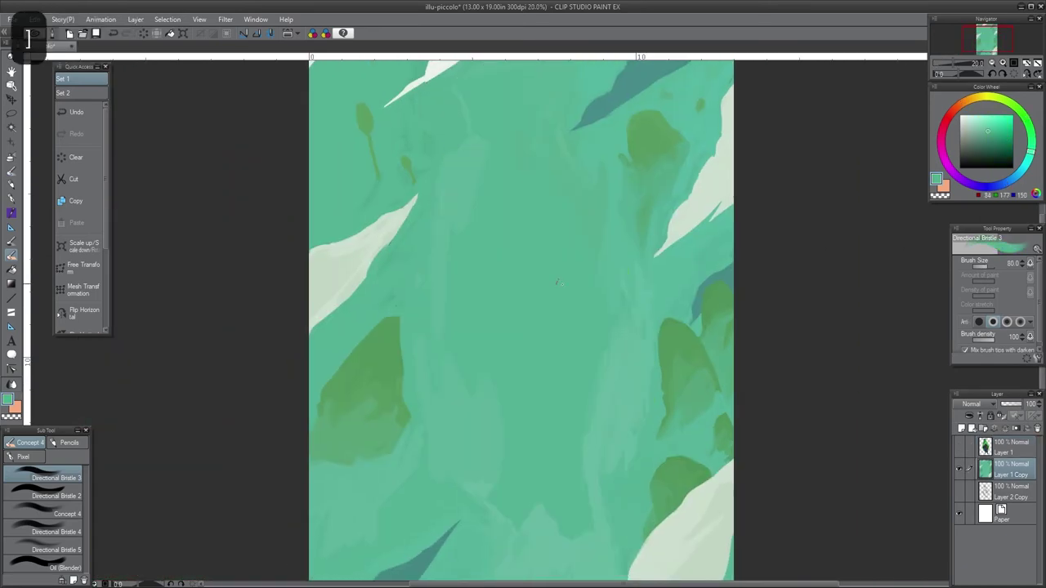
pyautogui.keyDown('alt'); pyautogui.click(621, 303); pyautogui.keyUp('alt')
pyautogui.scroll(-1, 621, 304)
# Step: Enclose the background in a rectangular frame smaller than the page and make its border dark navy
pyautogui.click(12, 312)
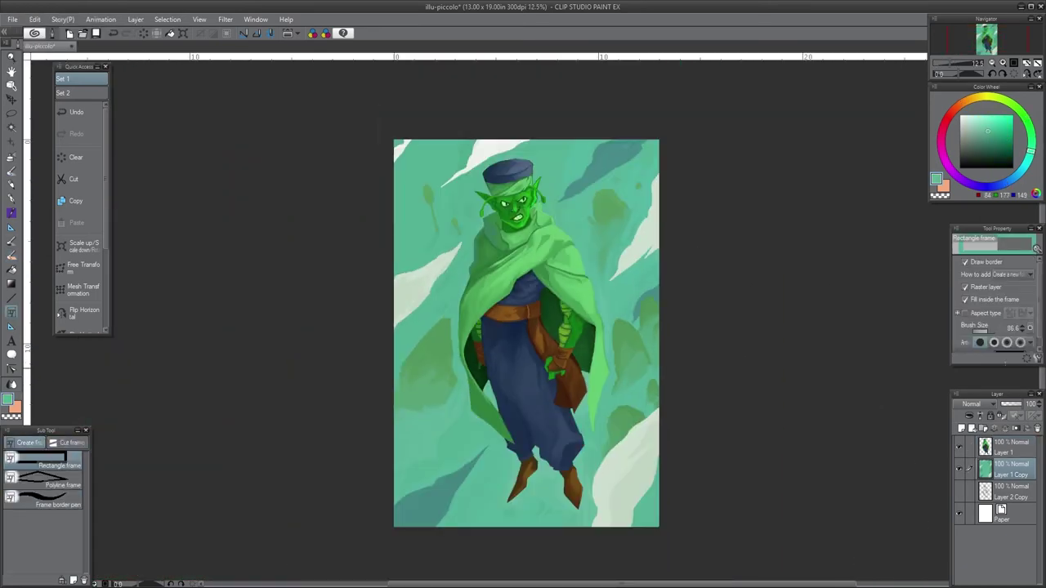
pyautogui.moveTo(431, 188); pyautogui.dragTo(633, 490)
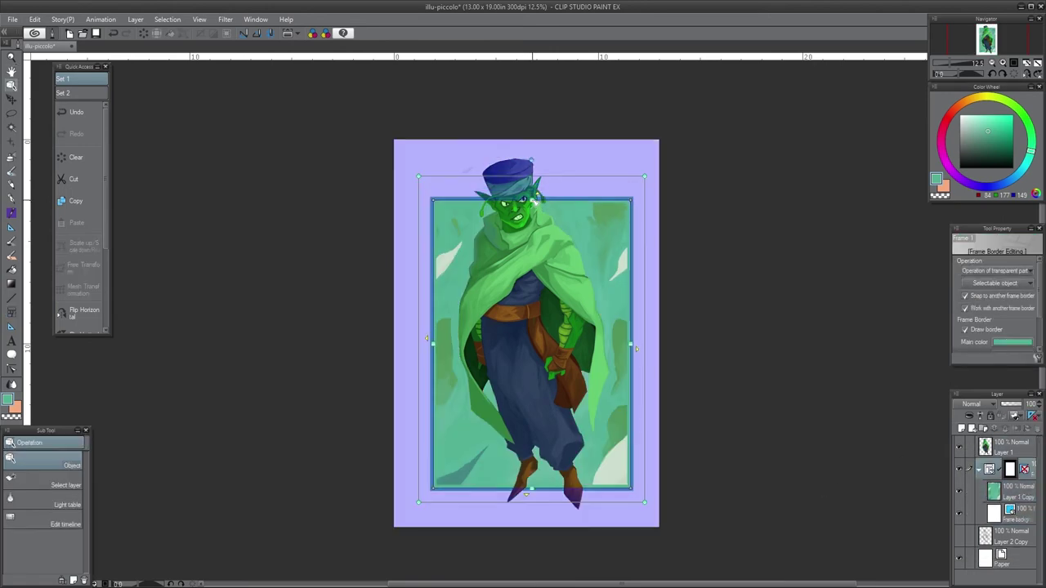
pyautogui.press('c')
pyautogui.scroll(2, 450, 157)
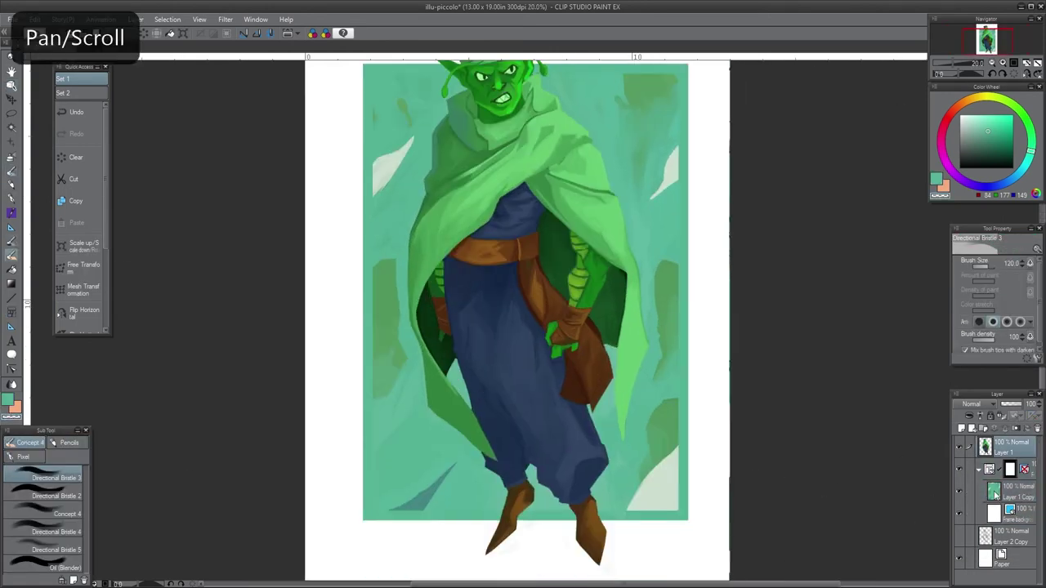
pyautogui.press('o')
pyautogui.scroll(-3, 478, 319)
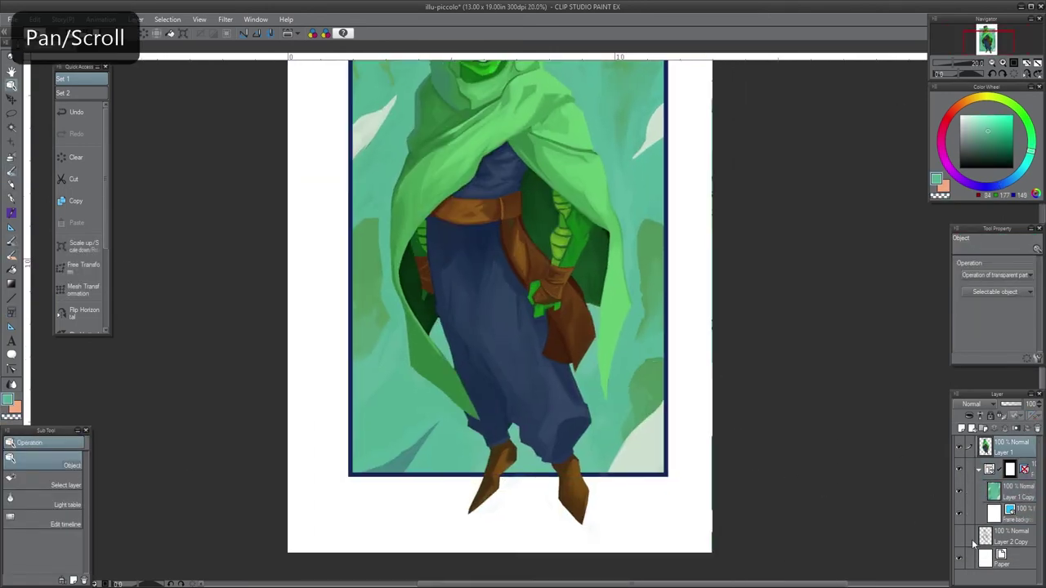
# Step: Select a narrow rectangular strip along the page's lower-left edge on the figure layer
pyautogui.scroll(3, 478, 319)
pyautogui.scroll(-3, 478, 318)
pyautogui.press('m')
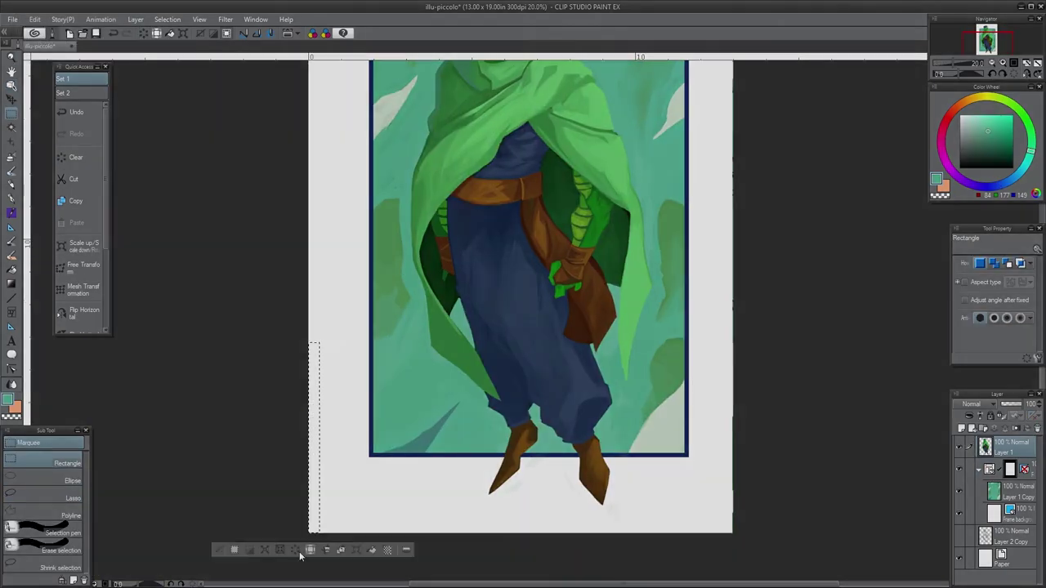